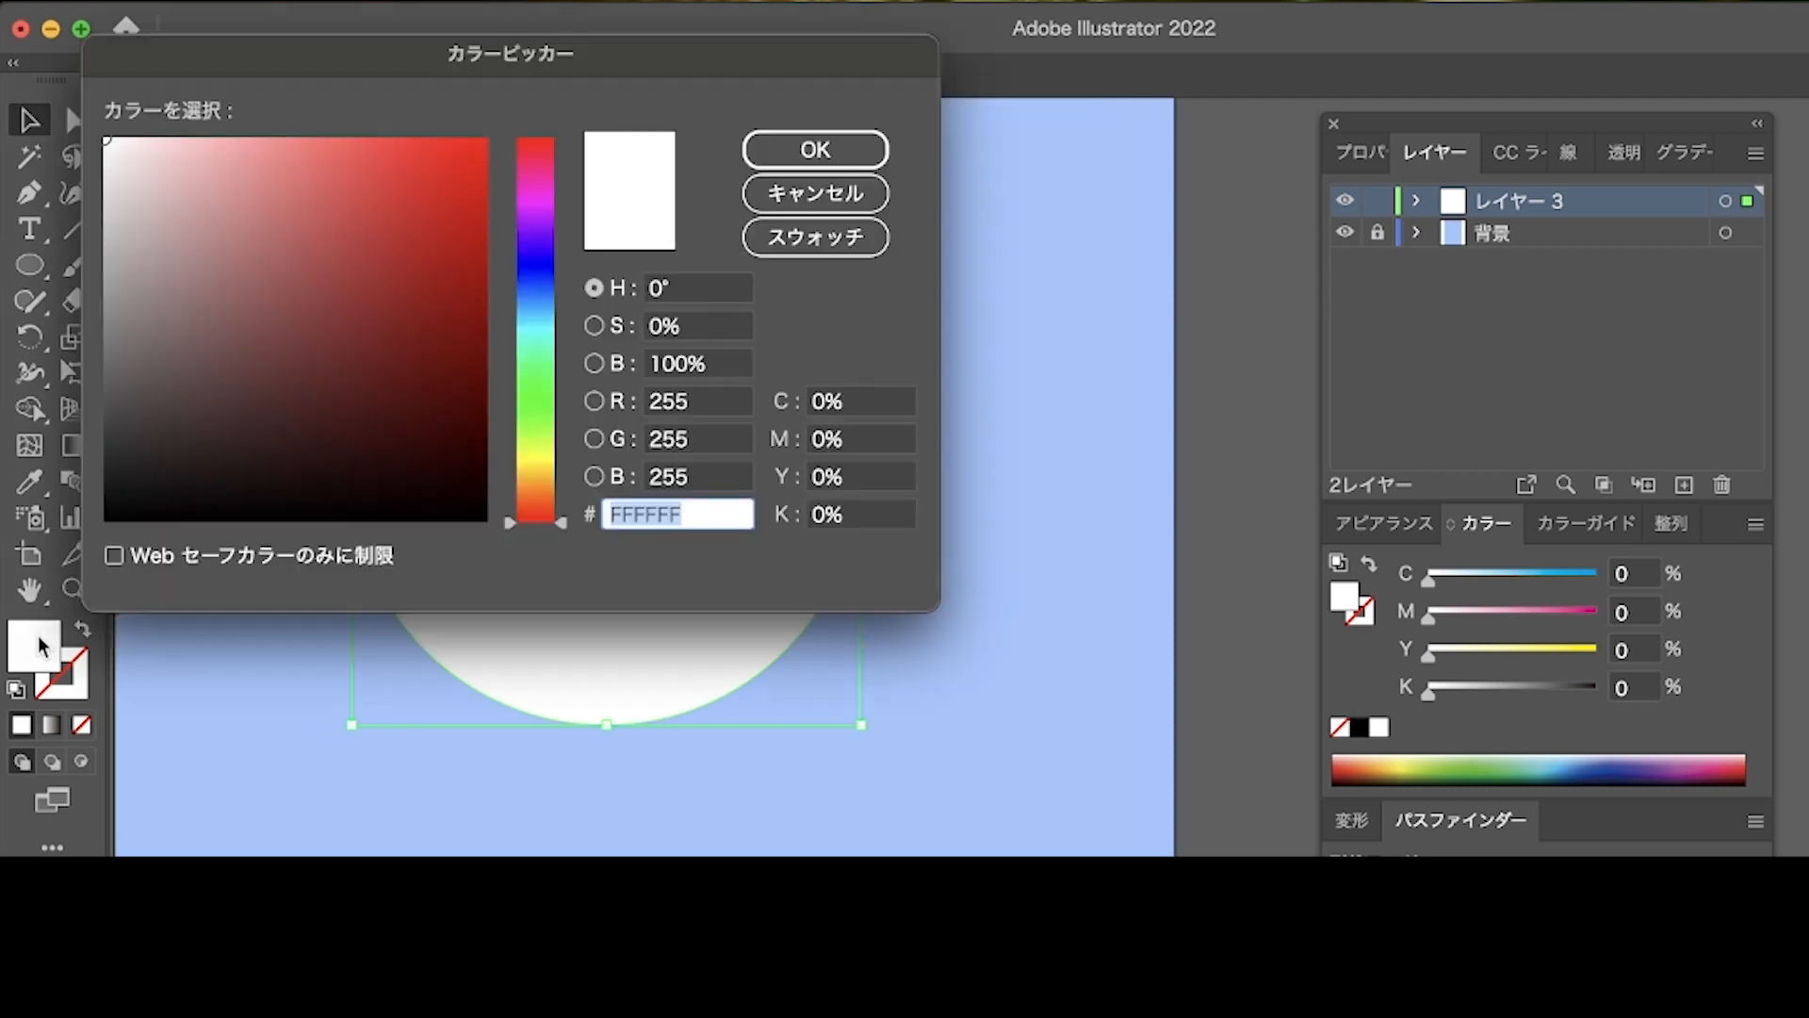
# Change the white circle's fill colour to black.
pyautogui.click(466, 503)
pyautogui.click(826, 156)
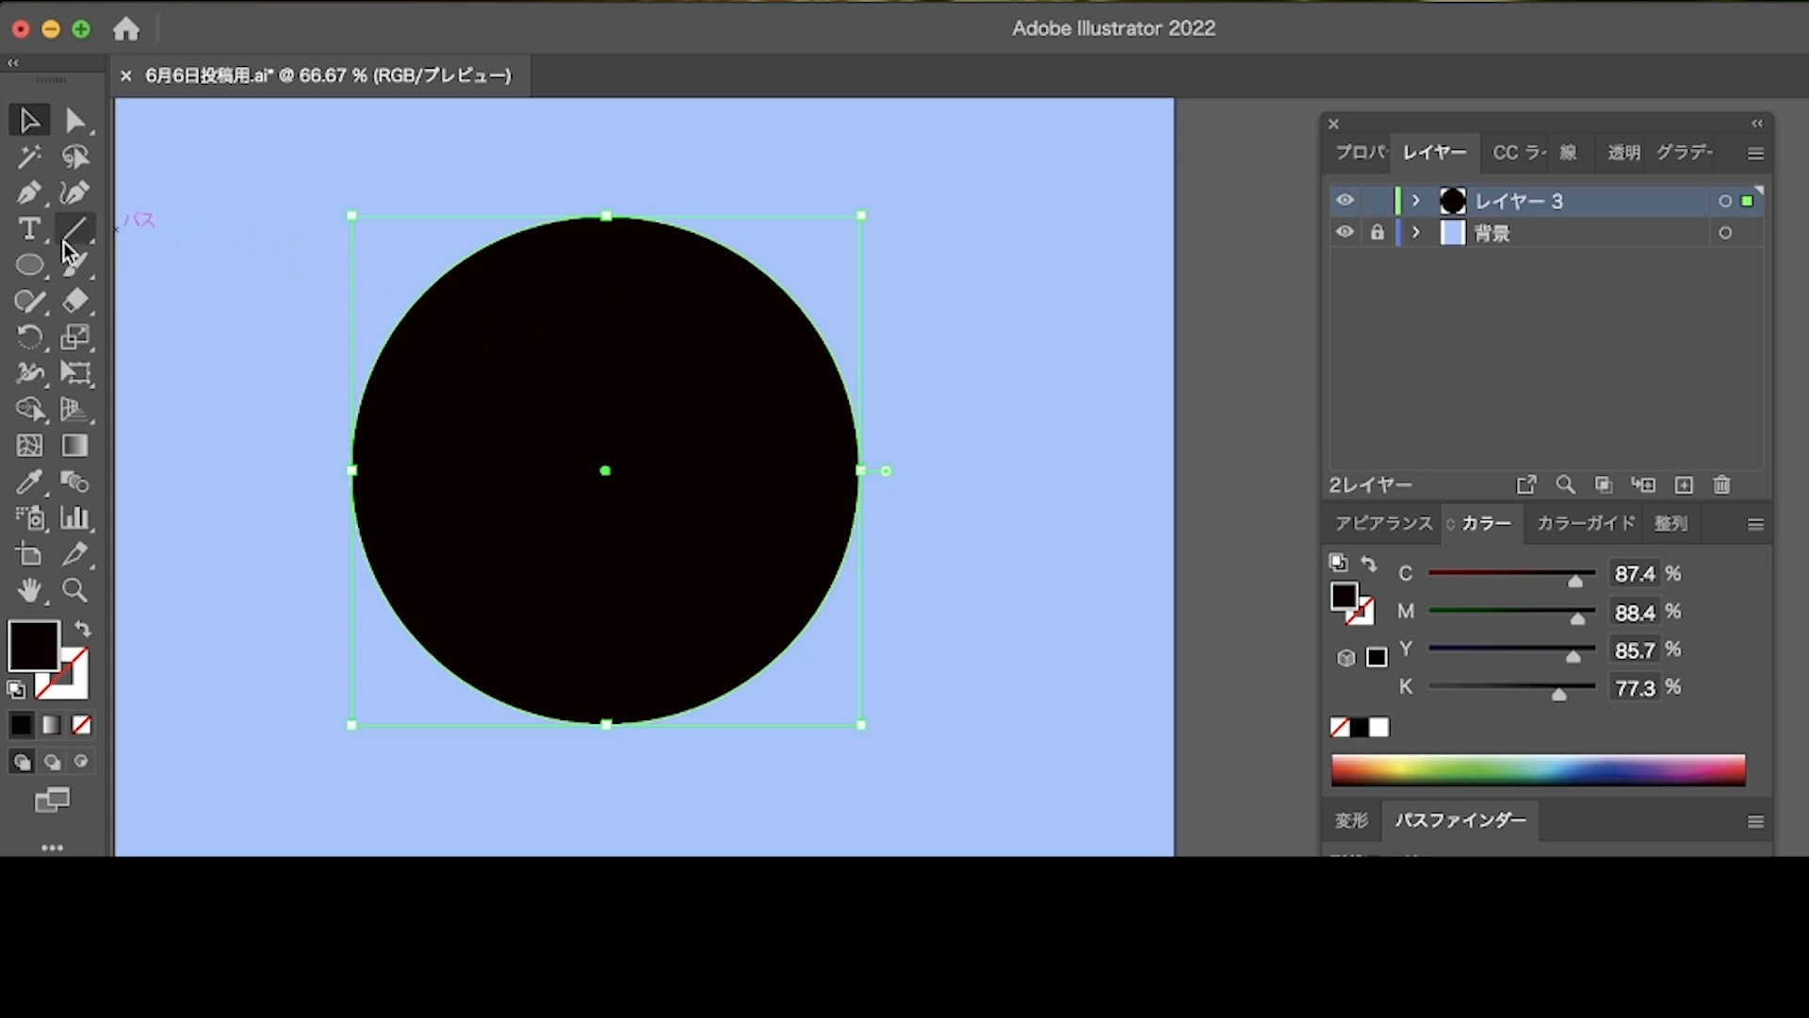
# Draw an open S-shaped wave across the circle's middle with the Curvature tool, extending past both sides, with no fill and a black stroke.
pyautogui.click(76, 194)
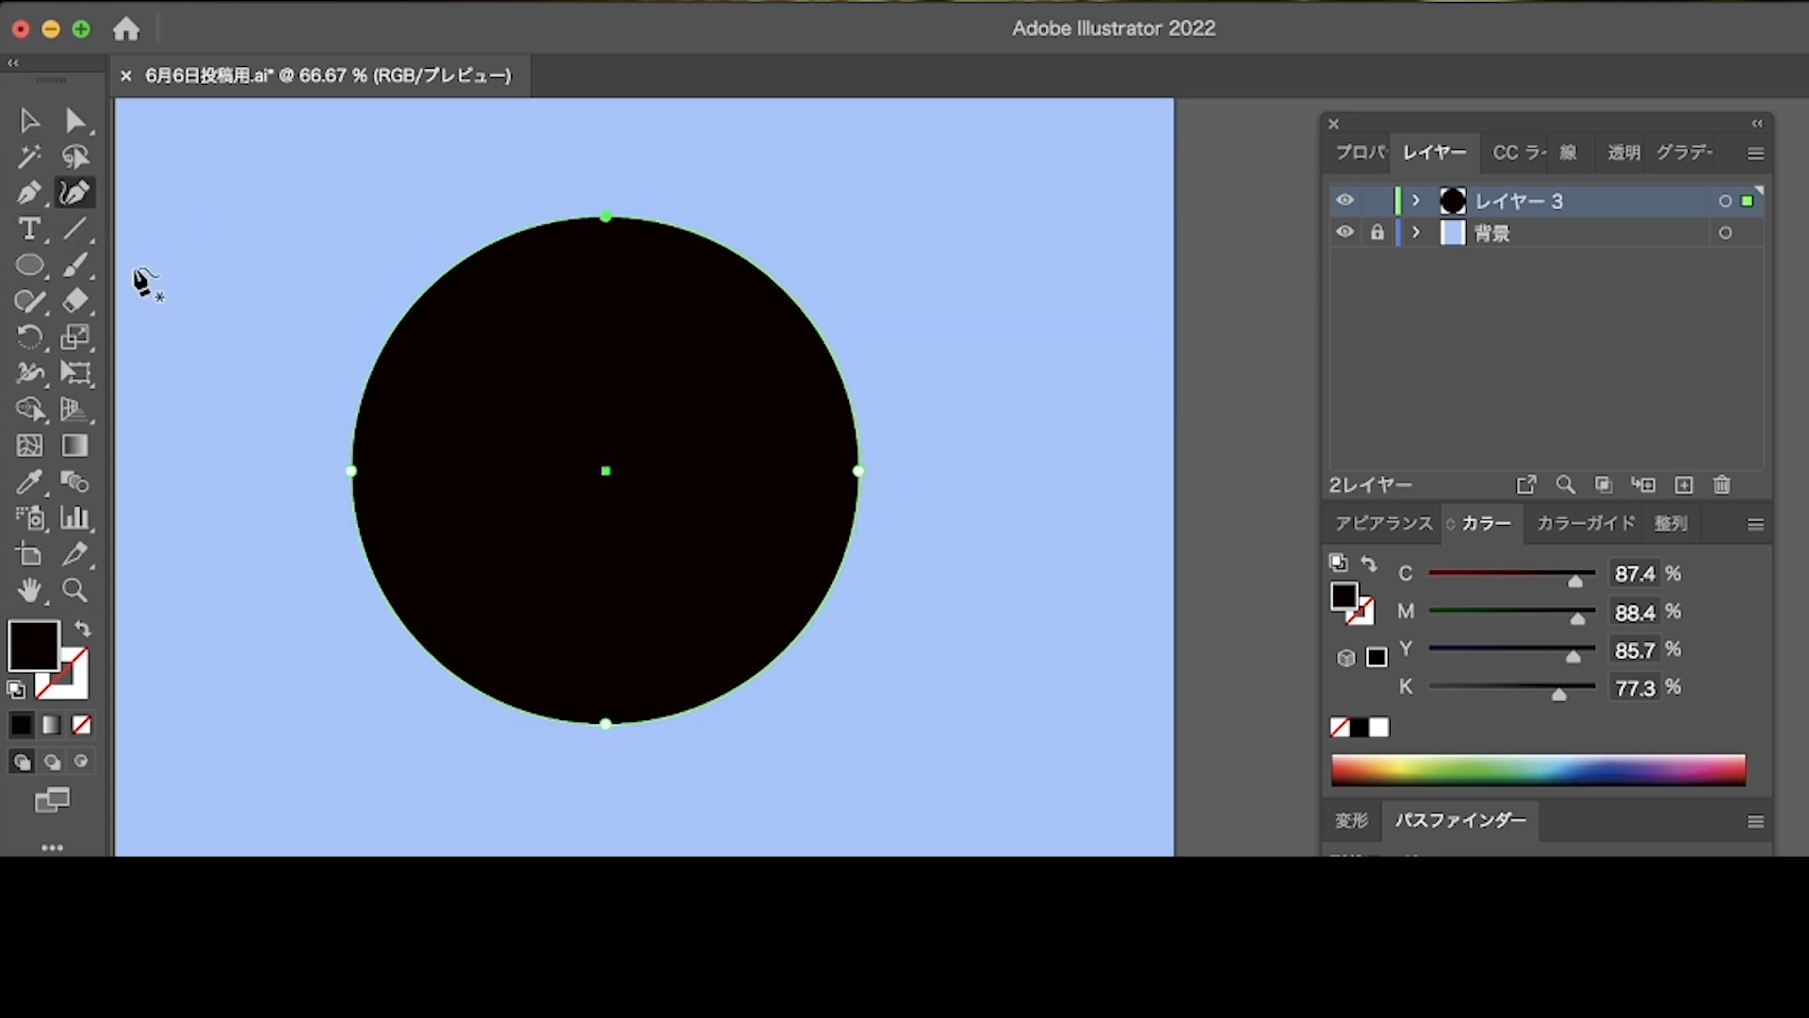
pyautogui.click(249, 503)
pyautogui.click(286, 483)
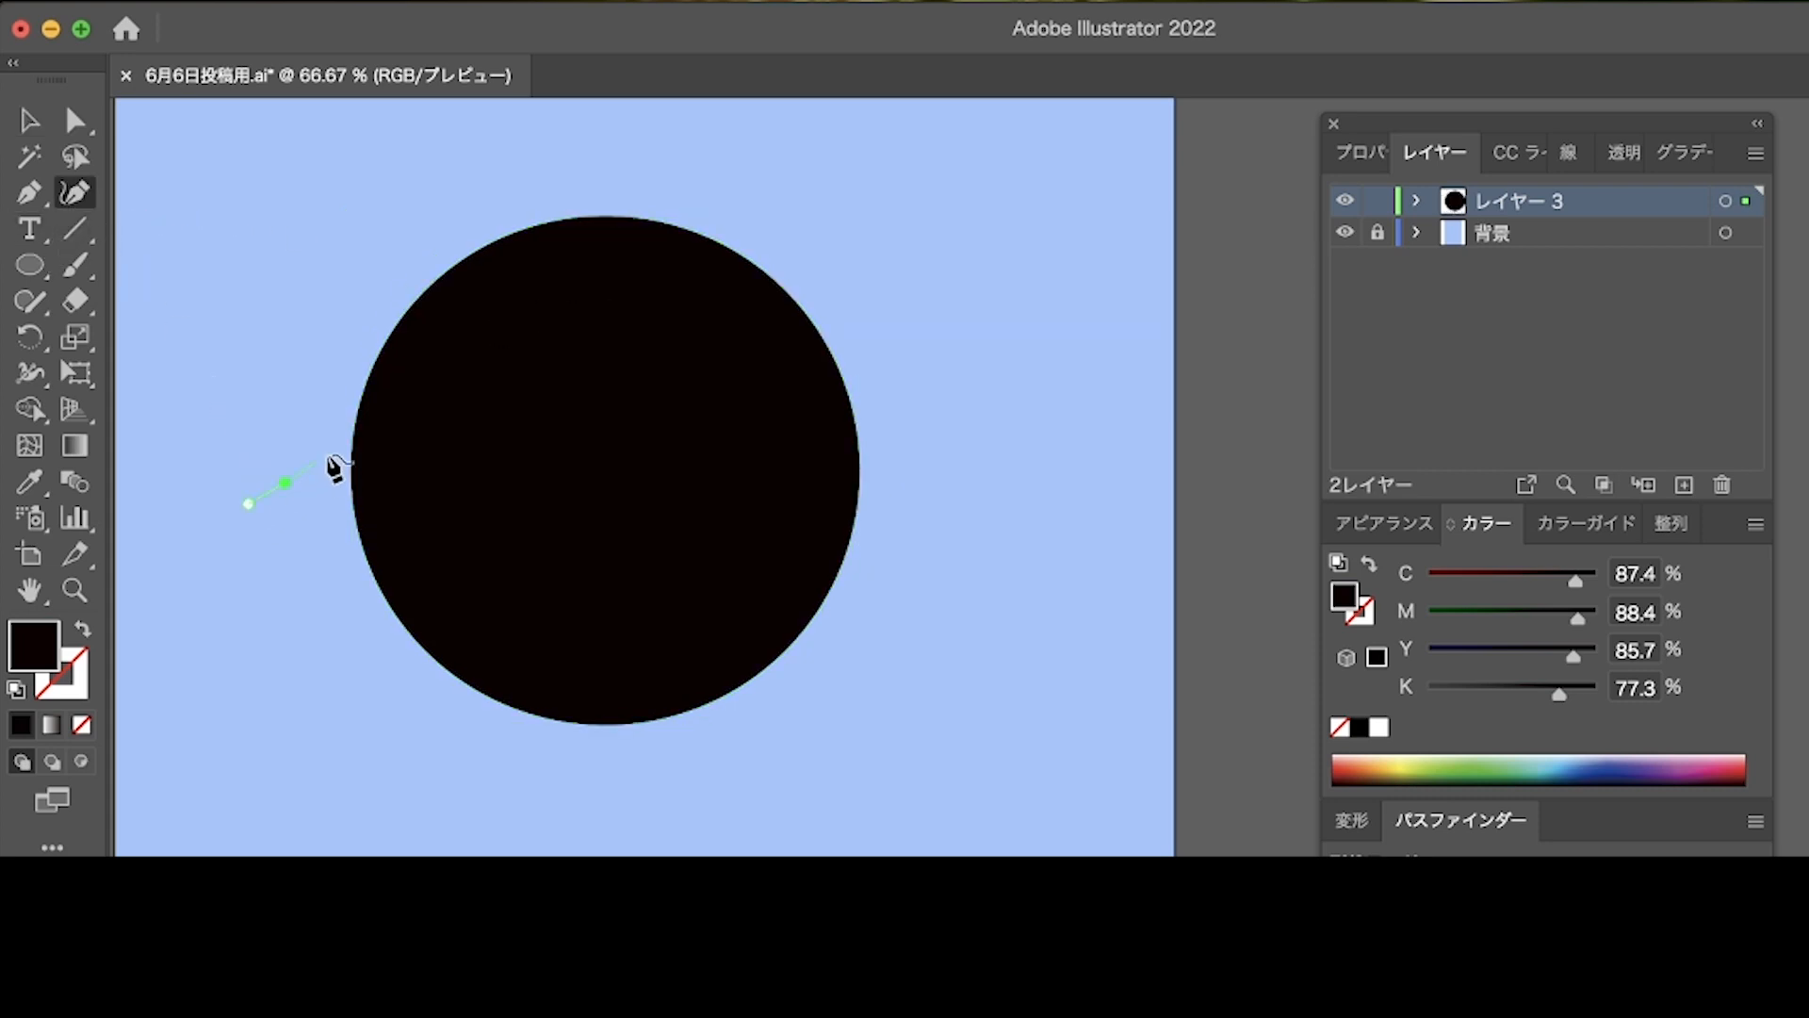
pyautogui.click(418, 427)
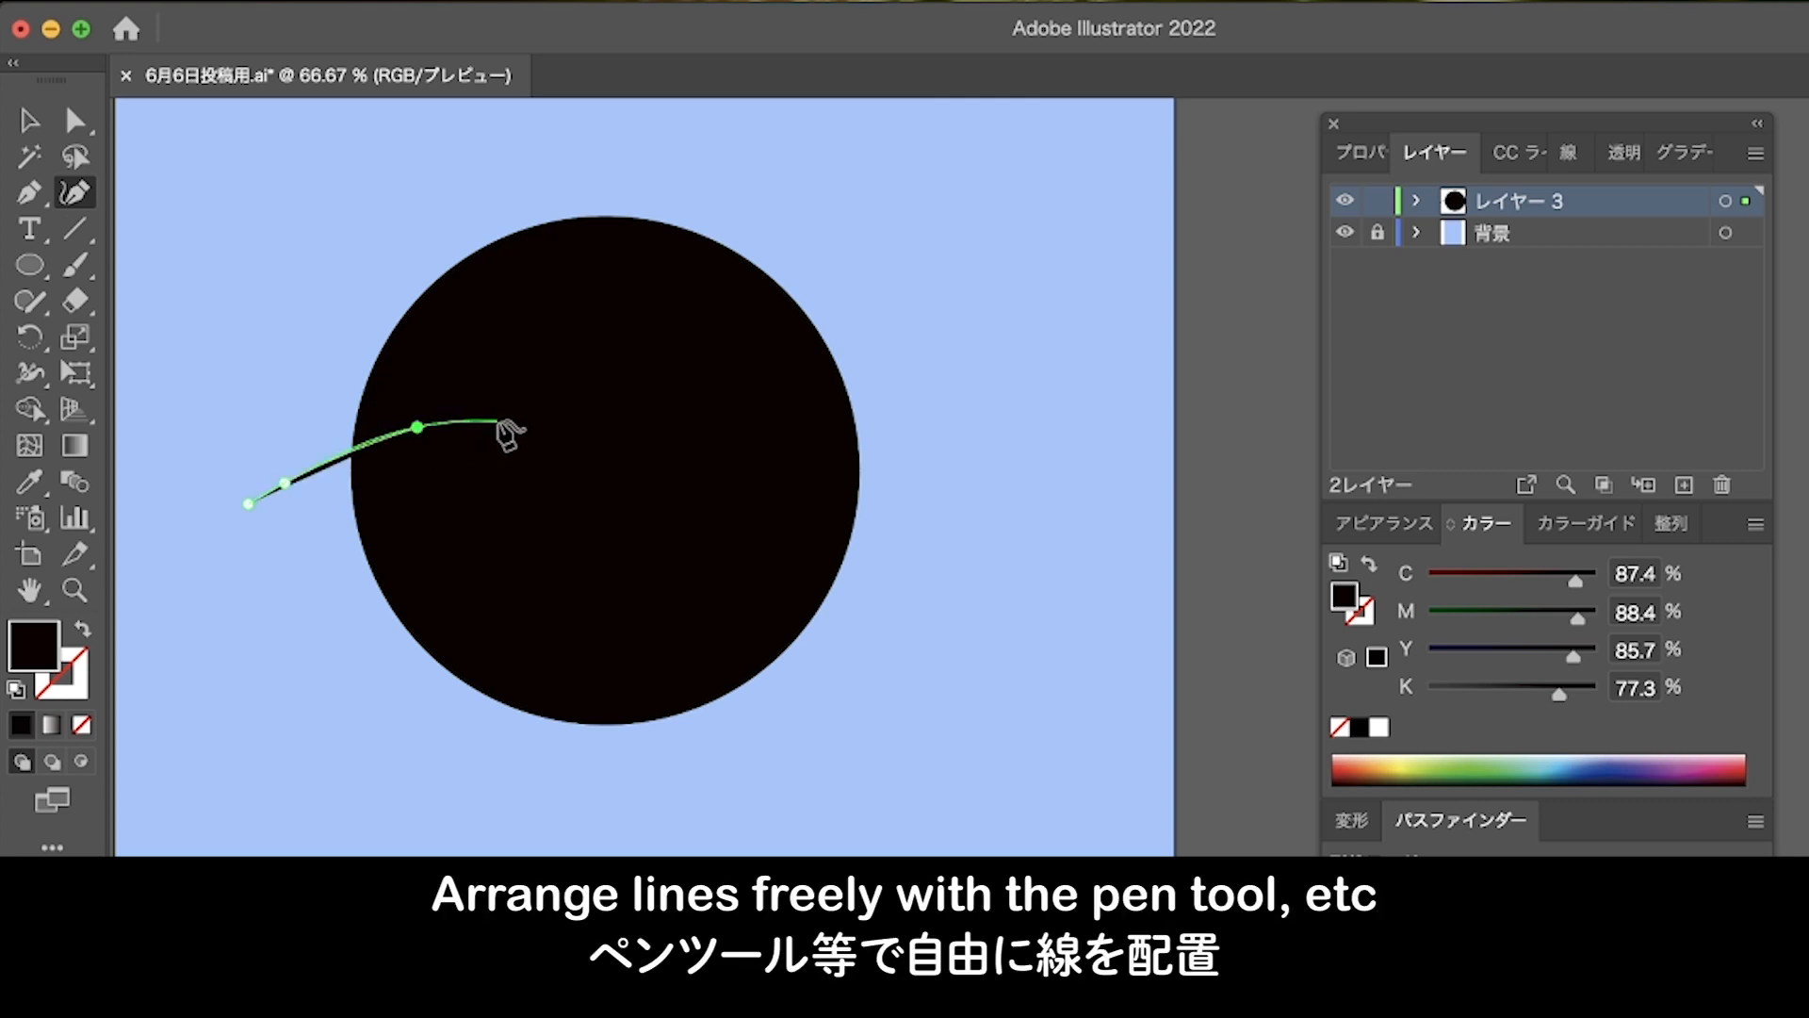
pyautogui.click(507, 419)
pyautogui.click(600, 477)
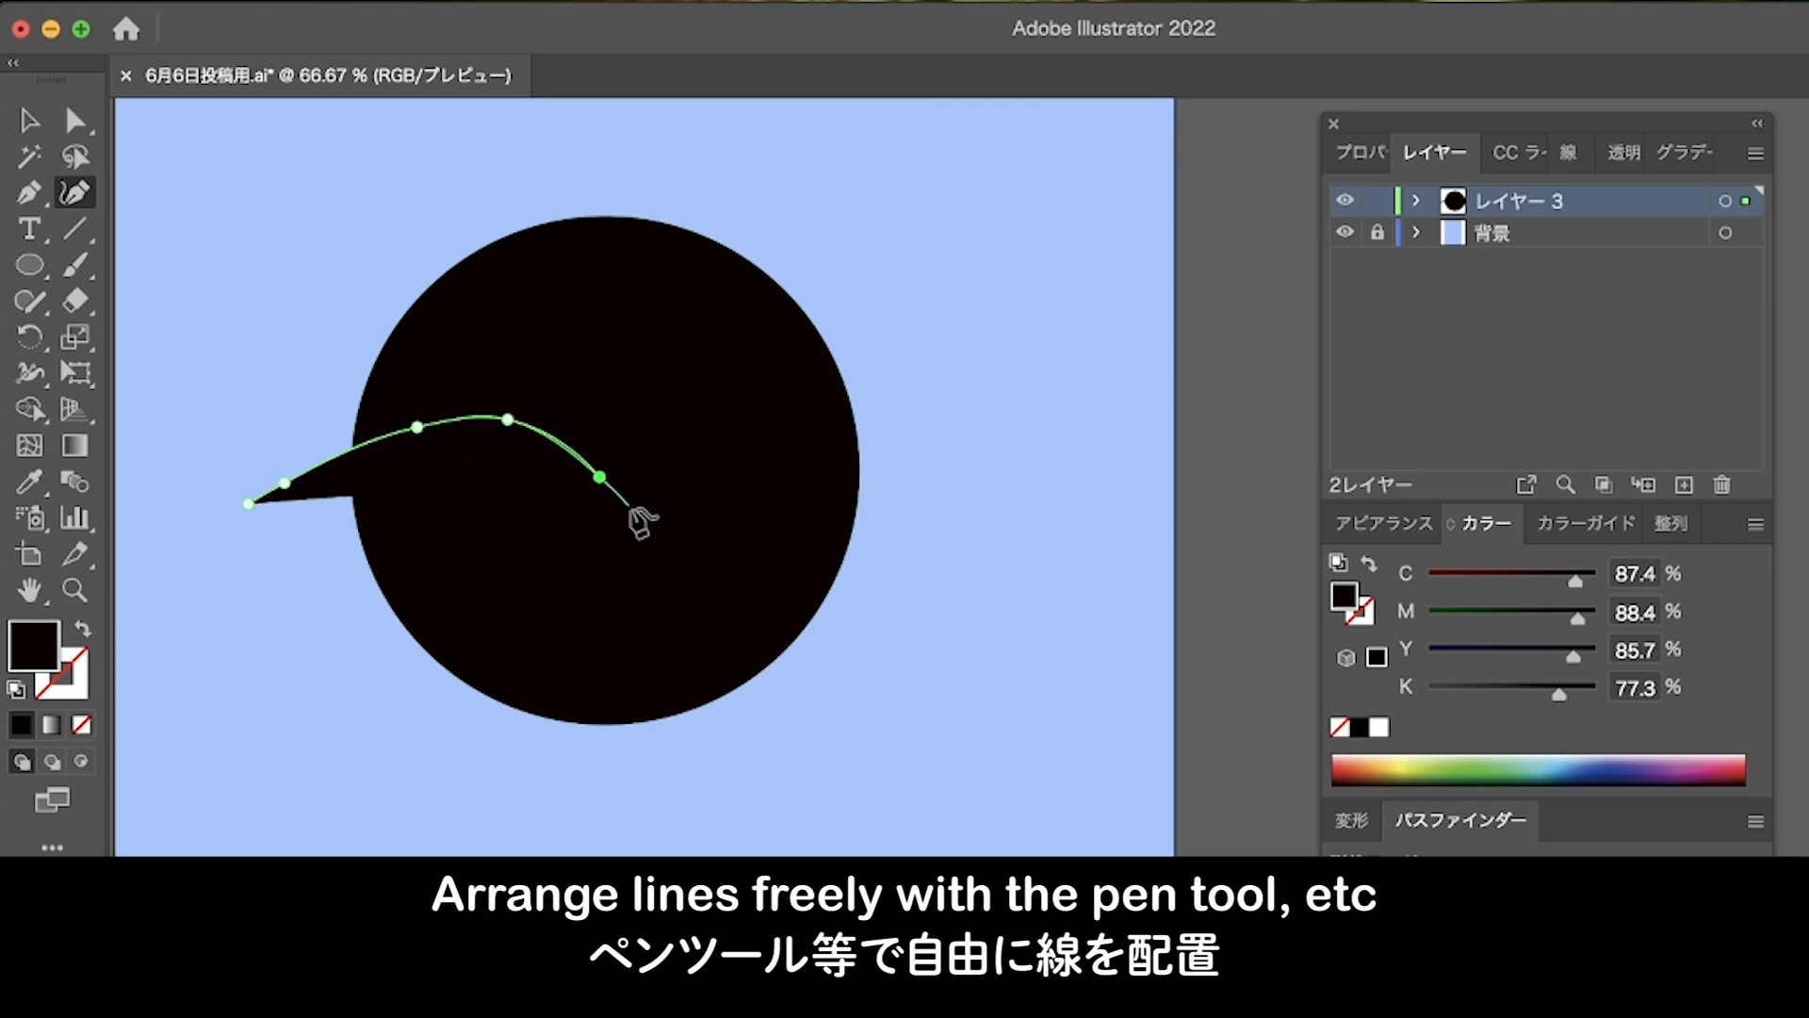
pyautogui.click(657, 535)
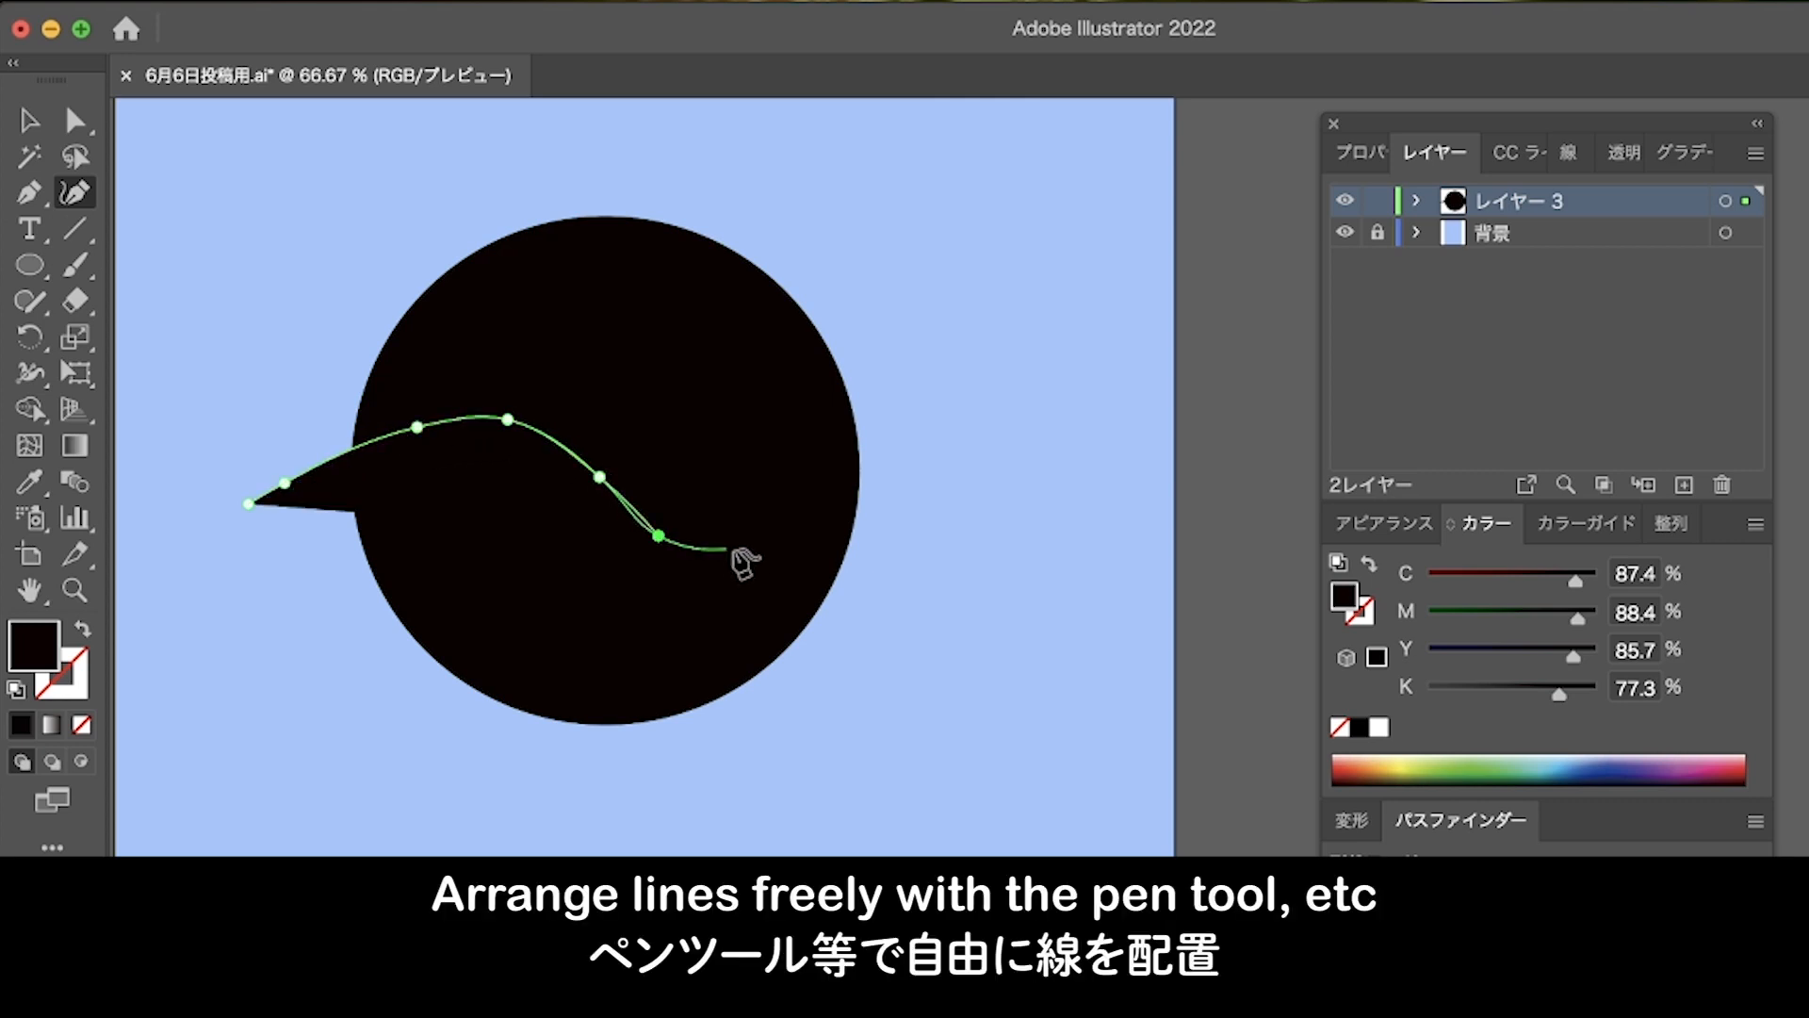
pyautogui.click(797, 549)
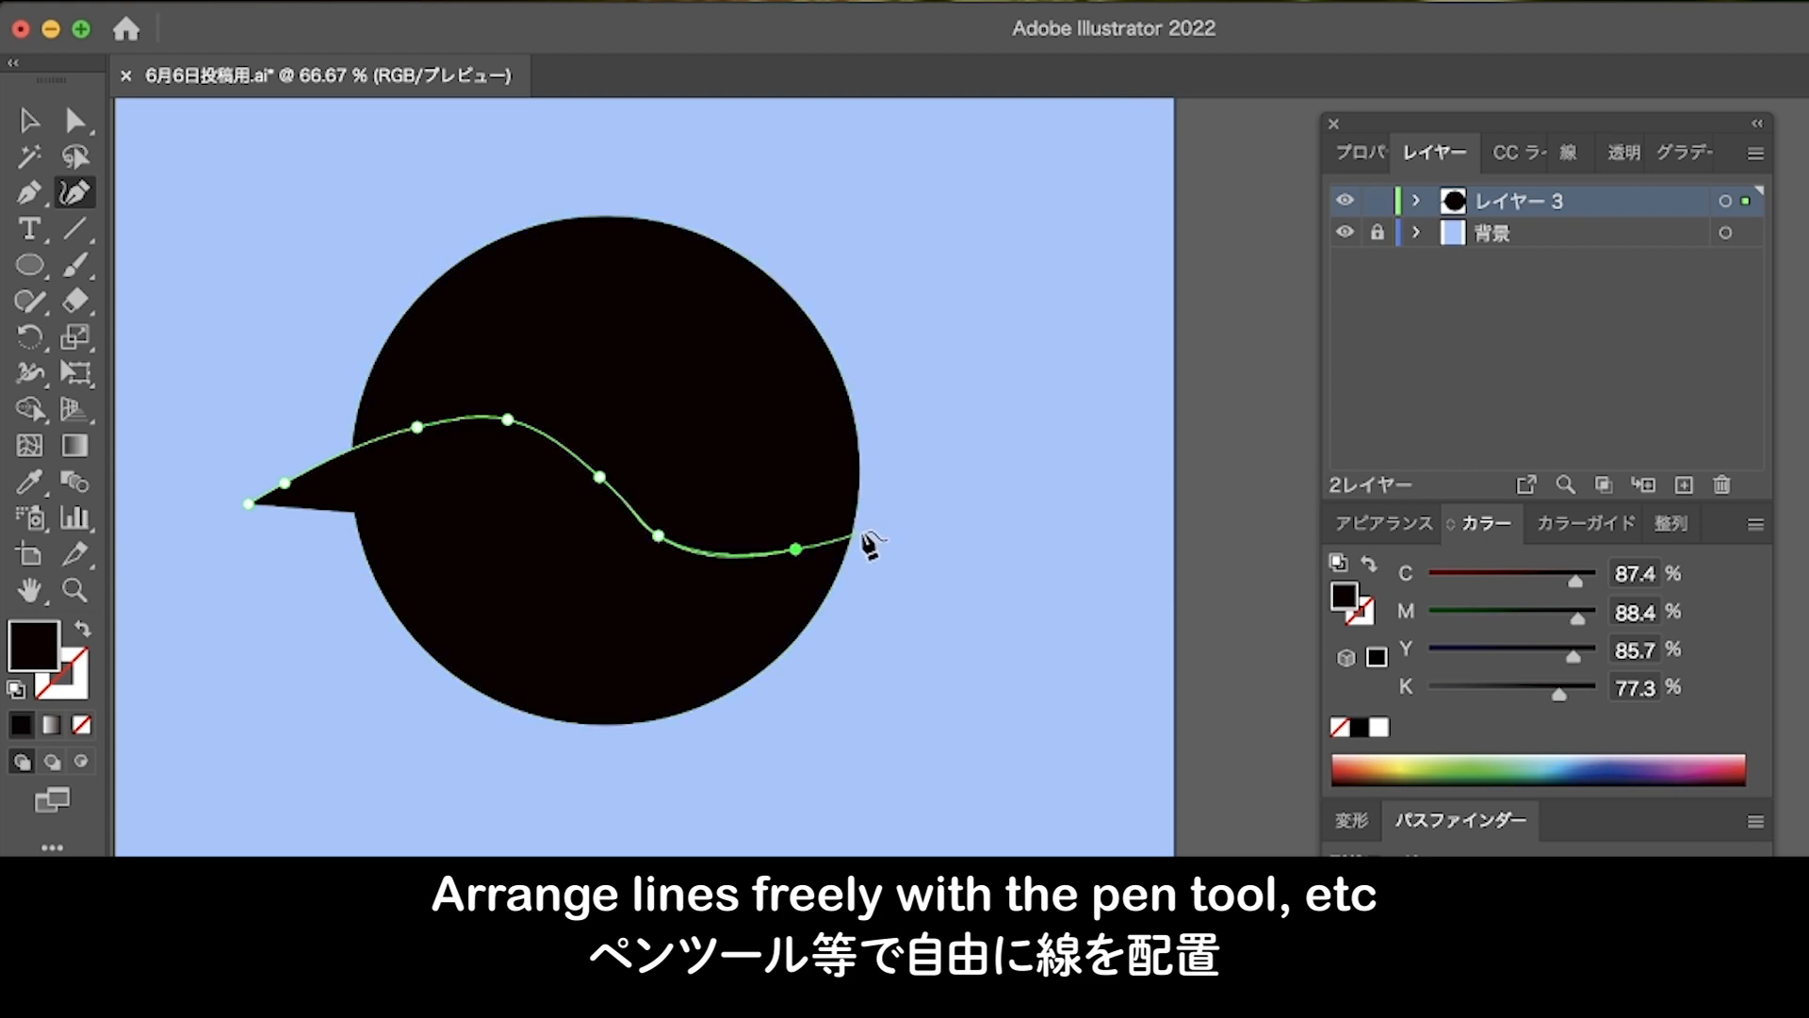
pyautogui.click(929, 485)
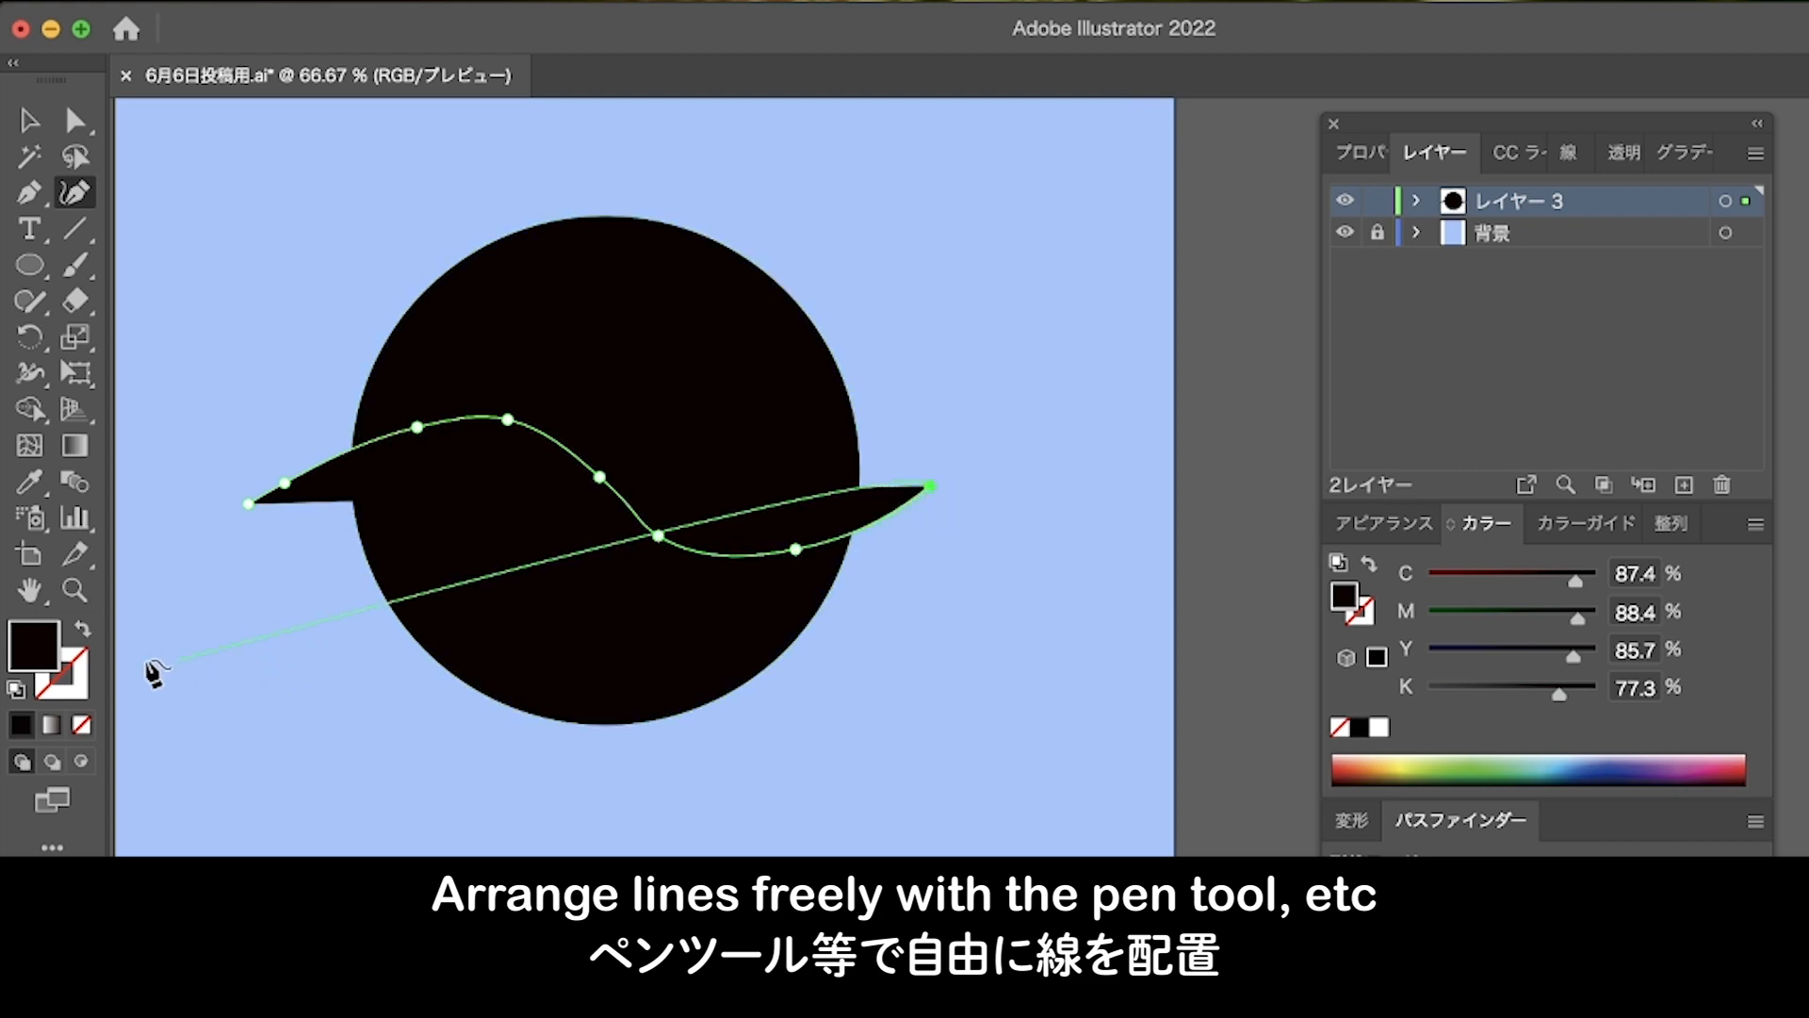
pyautogui.click(84, 632)
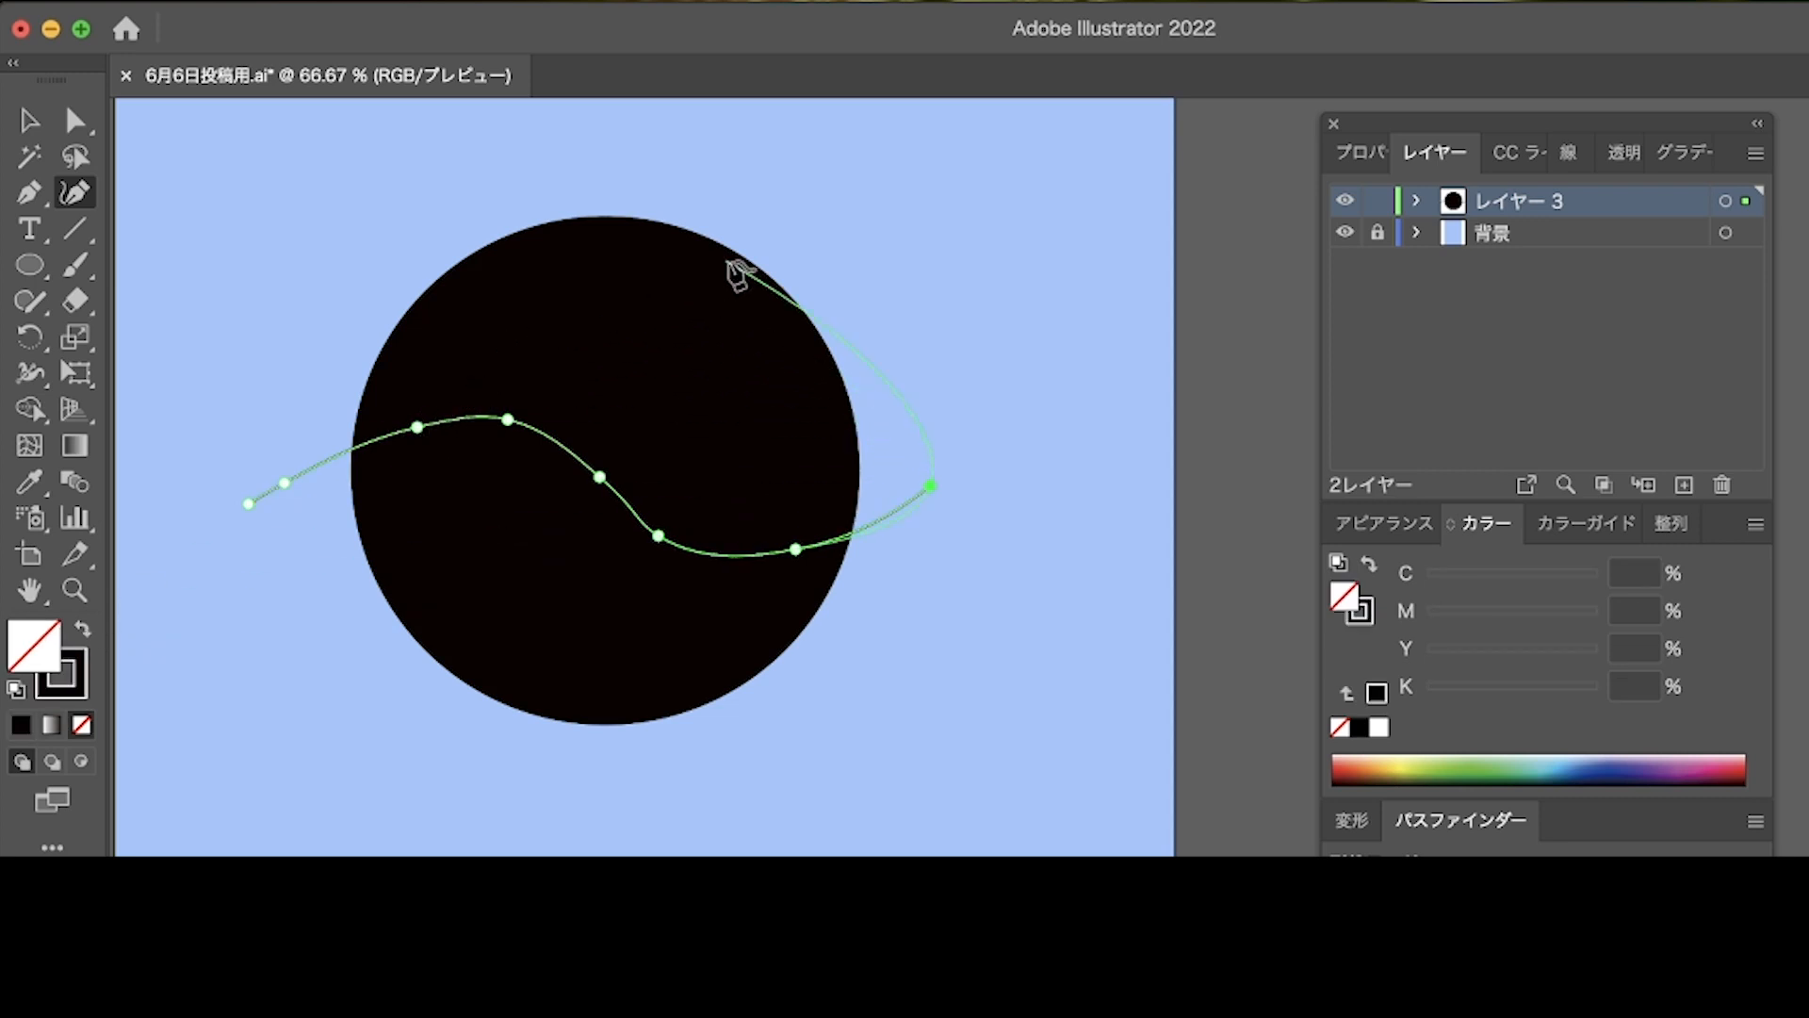
pyautogui.press('Escape')
# Select the circle and the wavy line together and split them with the Pathfinder's Divide operation.
pyautogui.click(28, 121)
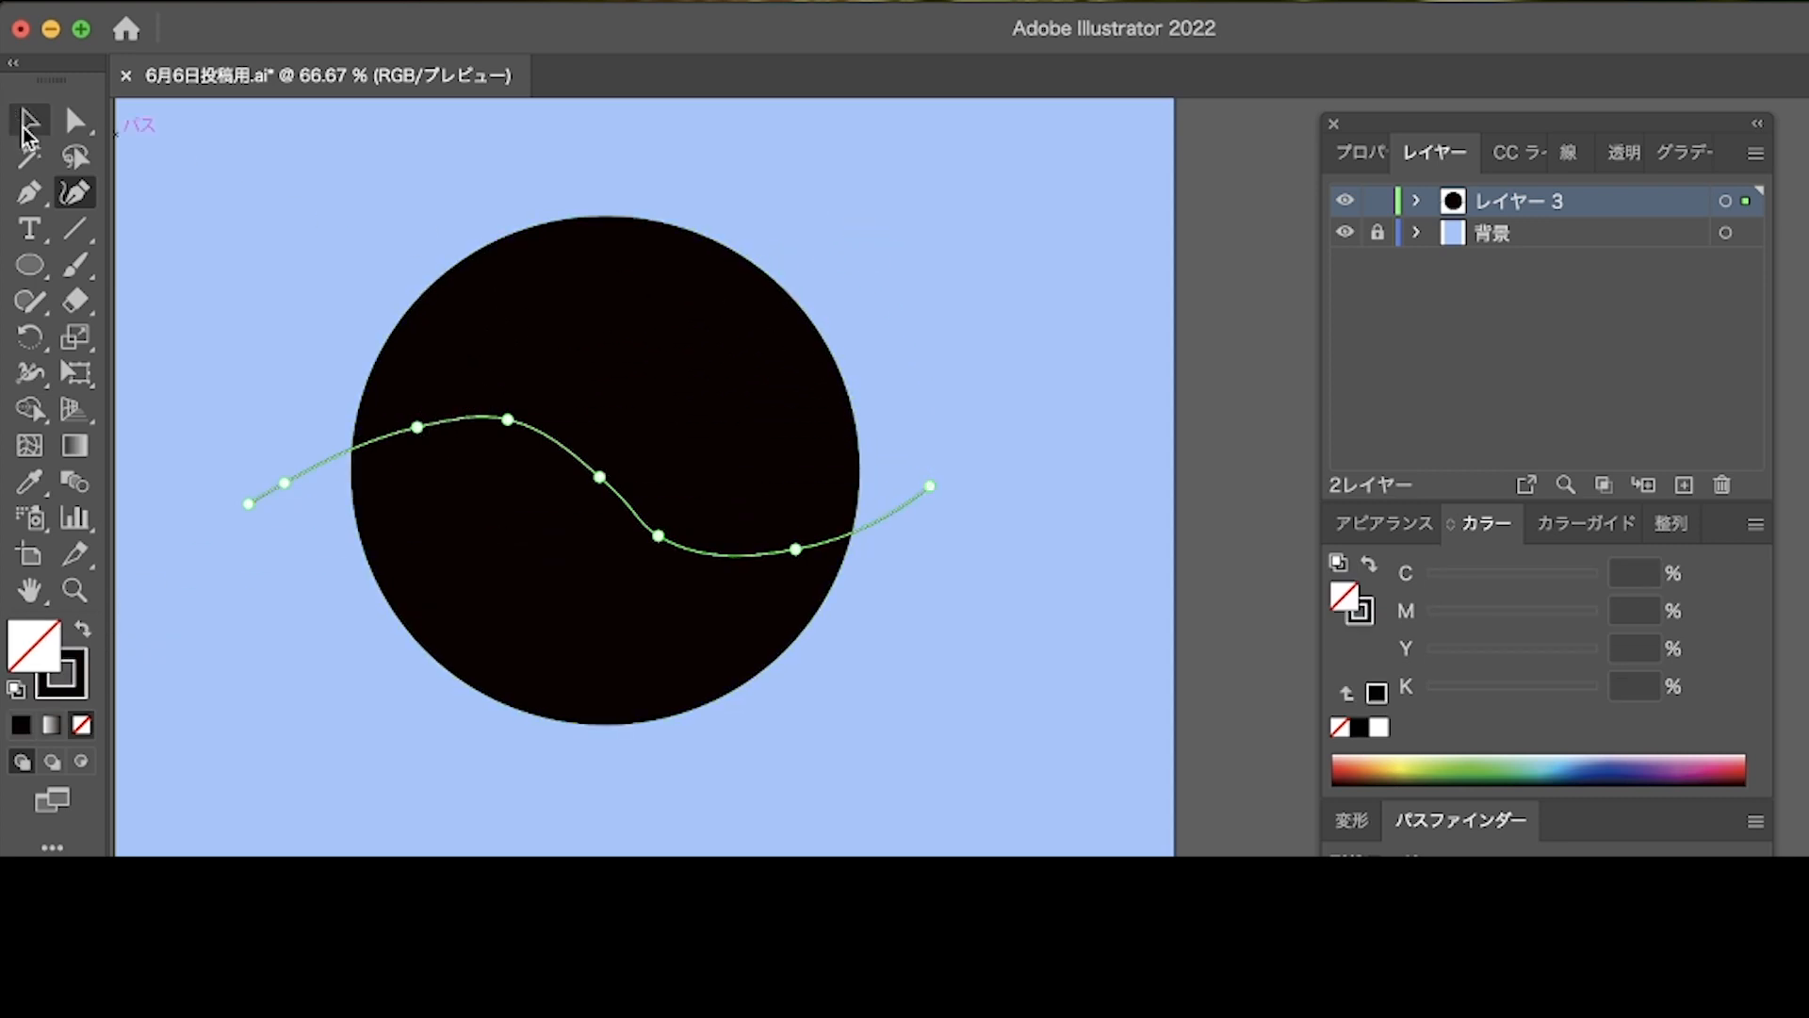
pyautogui.moveTo(361, 337); pyautogui.dragTo(914, 759)
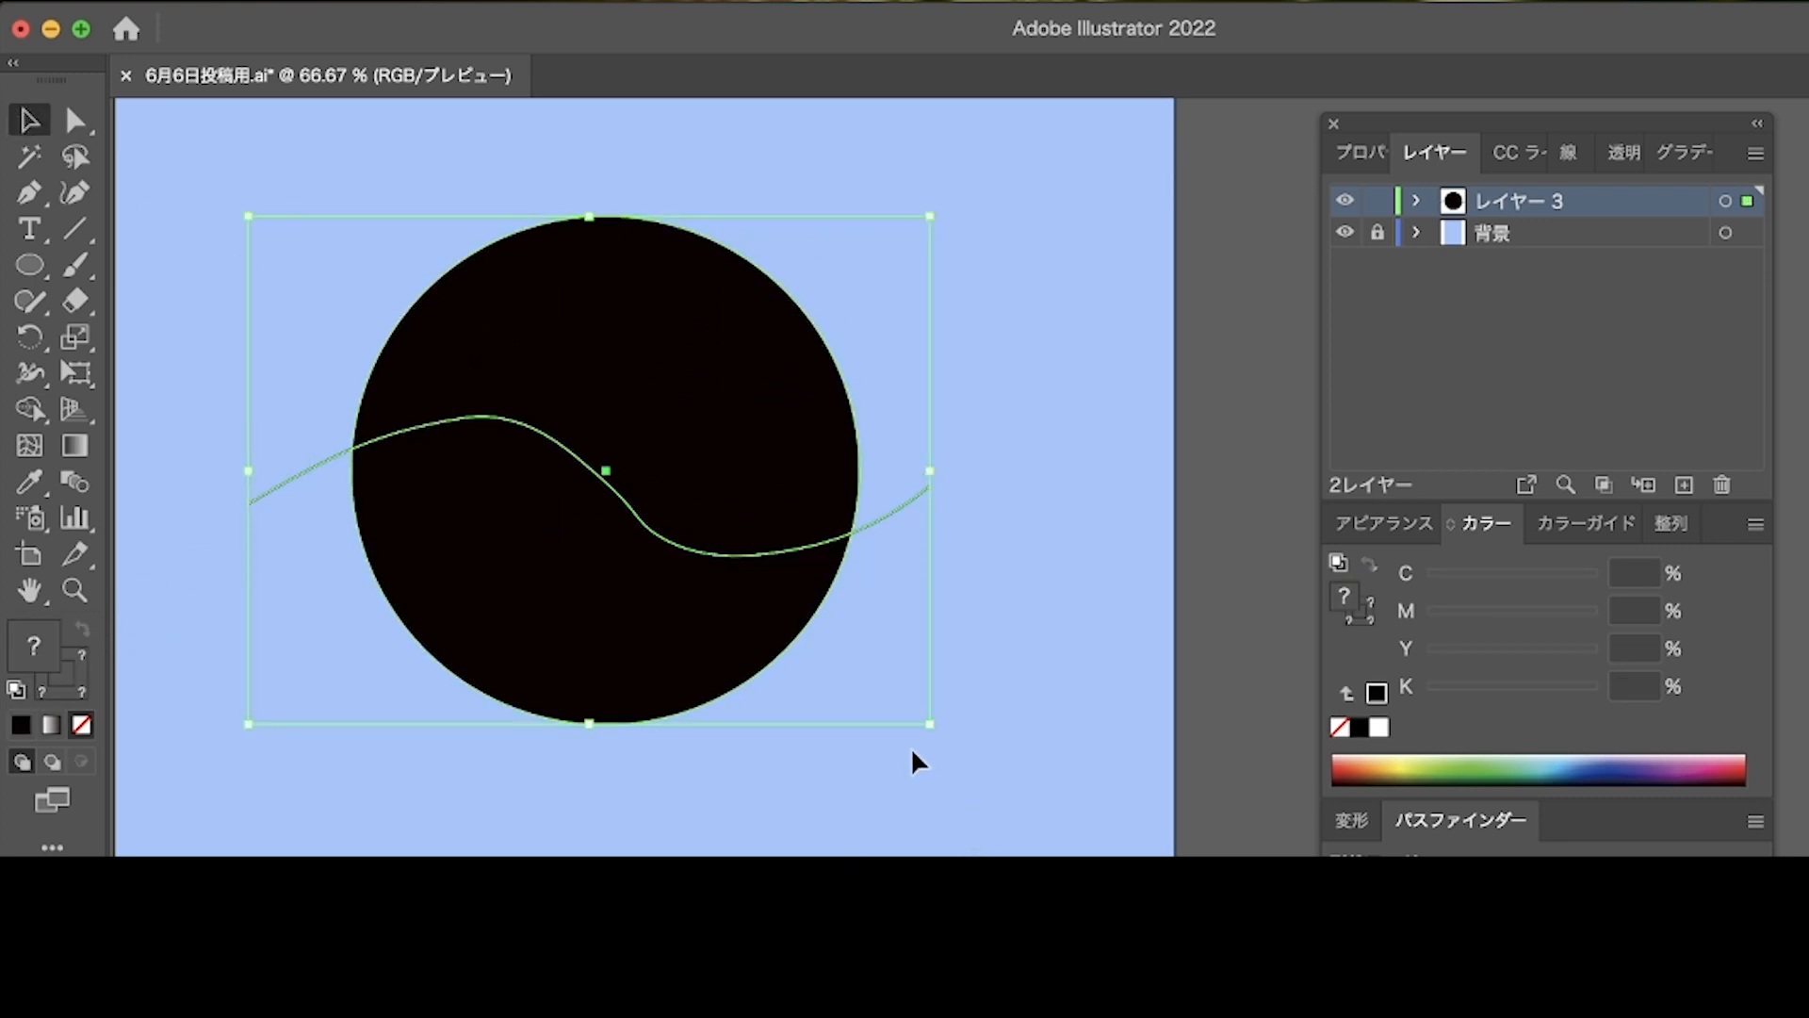
pyautogui.click(1348, 963)
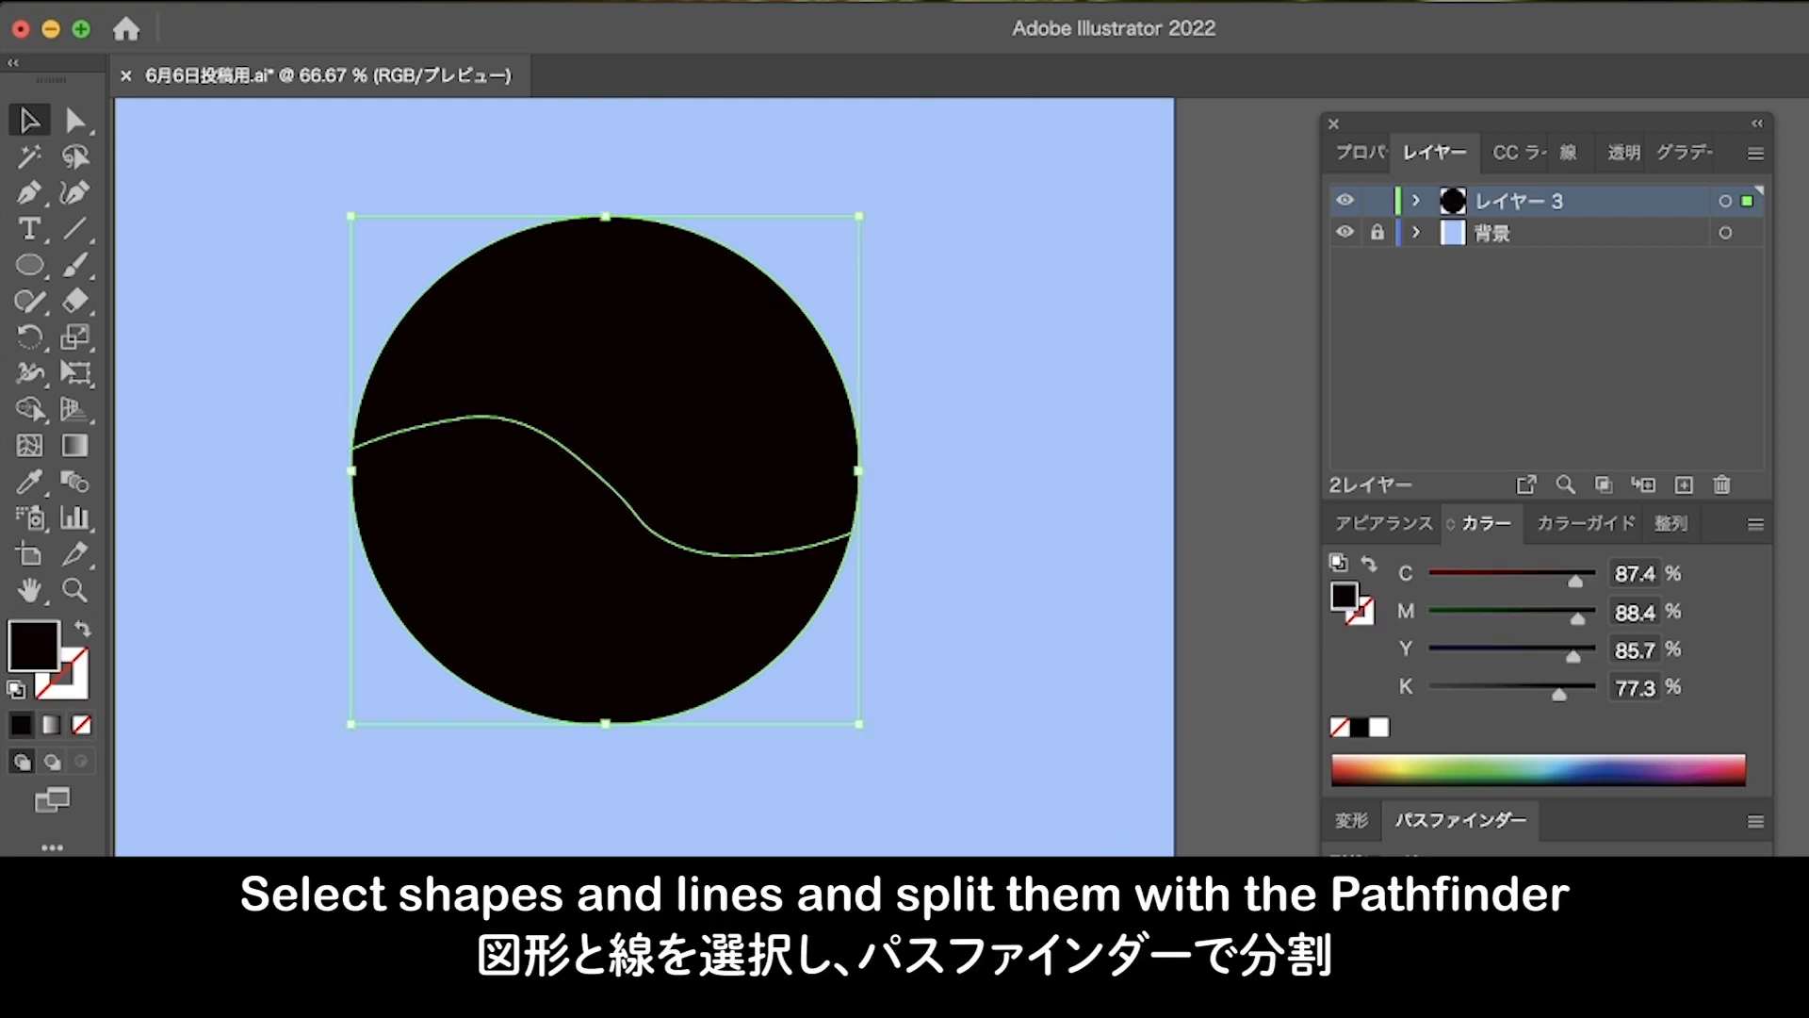
# Move only the upper piece of the divided circle slightly upward to open a narrow wavy gap.
pyautogui.click(234, 311)
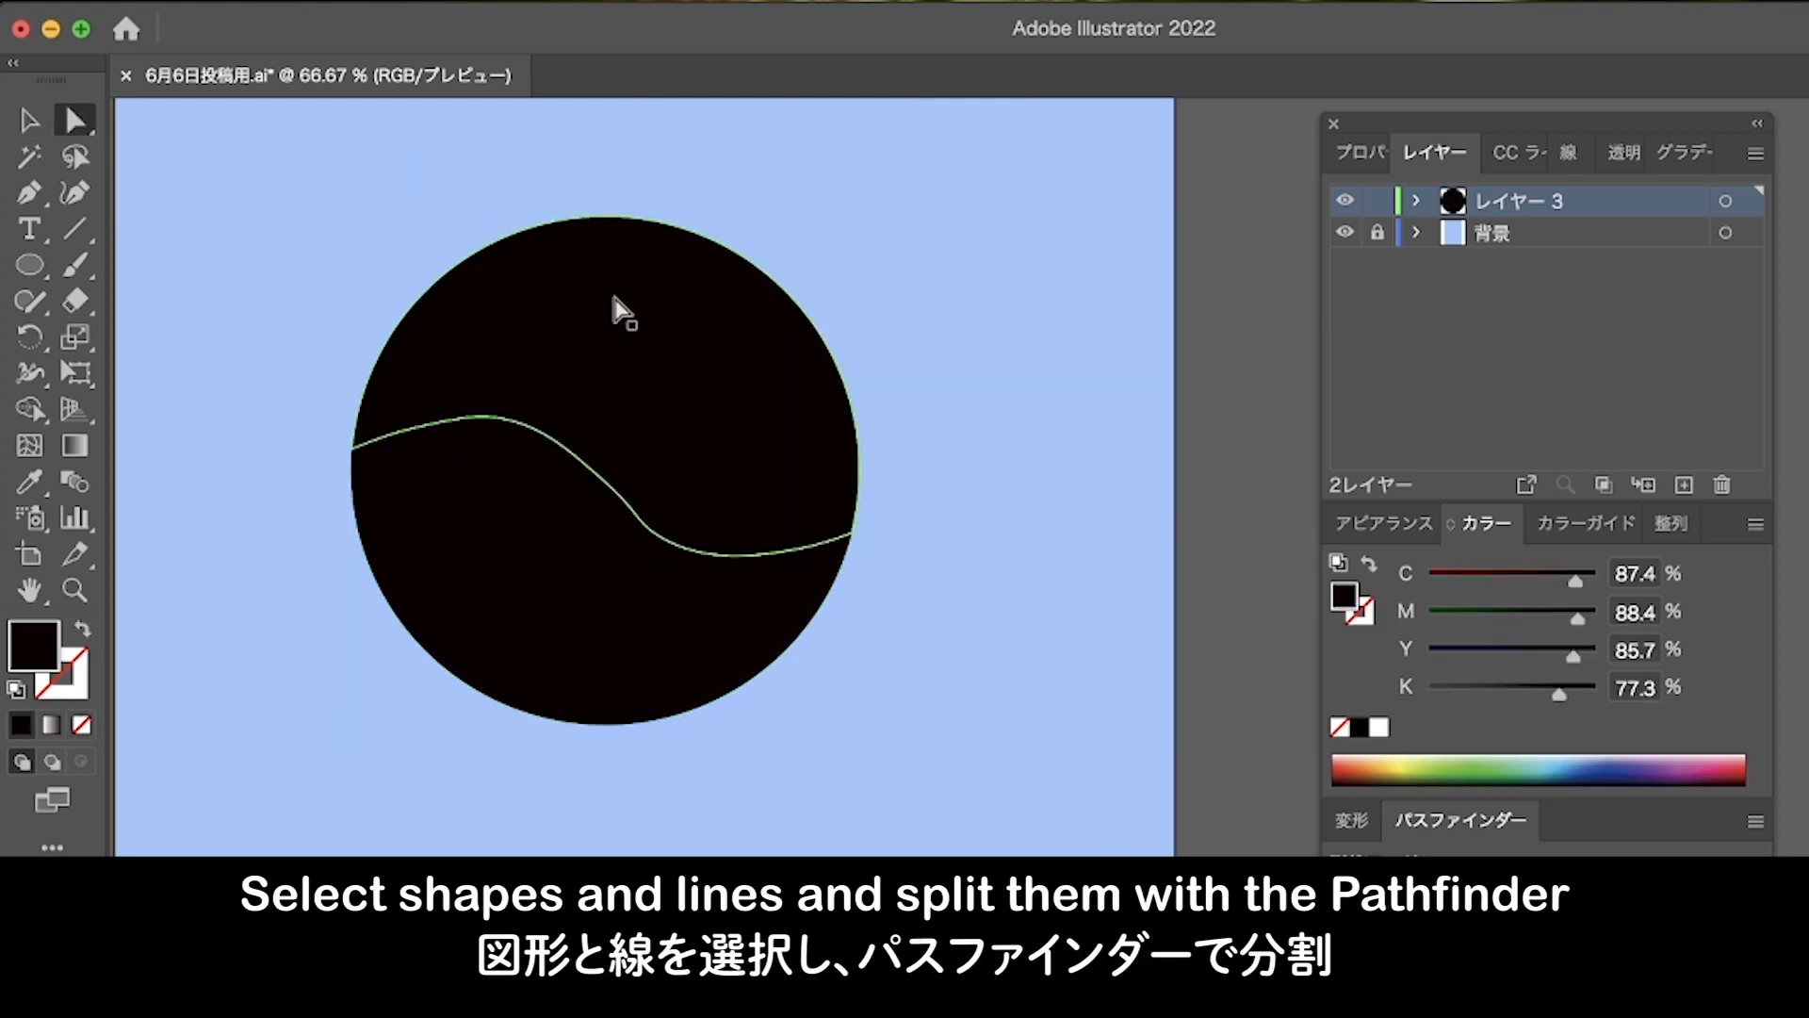
pyautogui.click(619, 320)
pyautogui.moveTo(619, 319); pyautogui.dragTo(620, 292)
pyautogui.click(1038, 331)
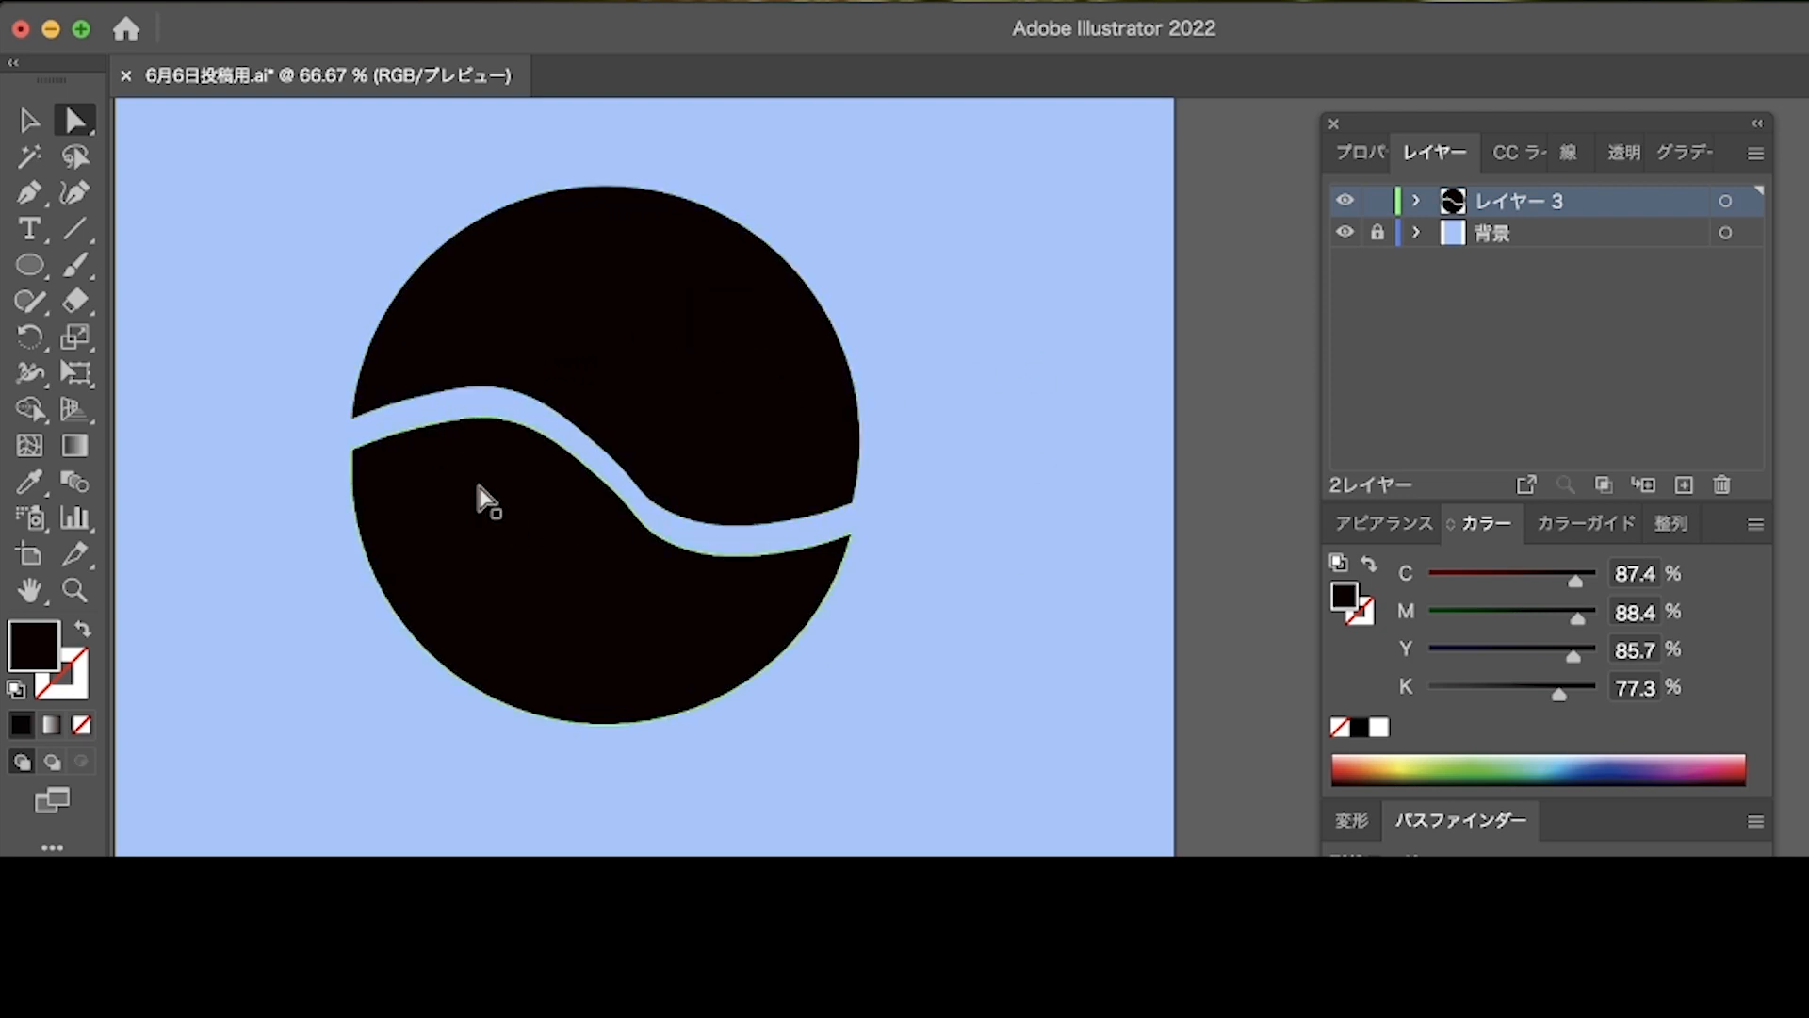
# Create a new layer and add the text "LOGO" beside the lower part of the circle.
pyautogui.click(1596, 416)
pyautogui.click(1684, 486)
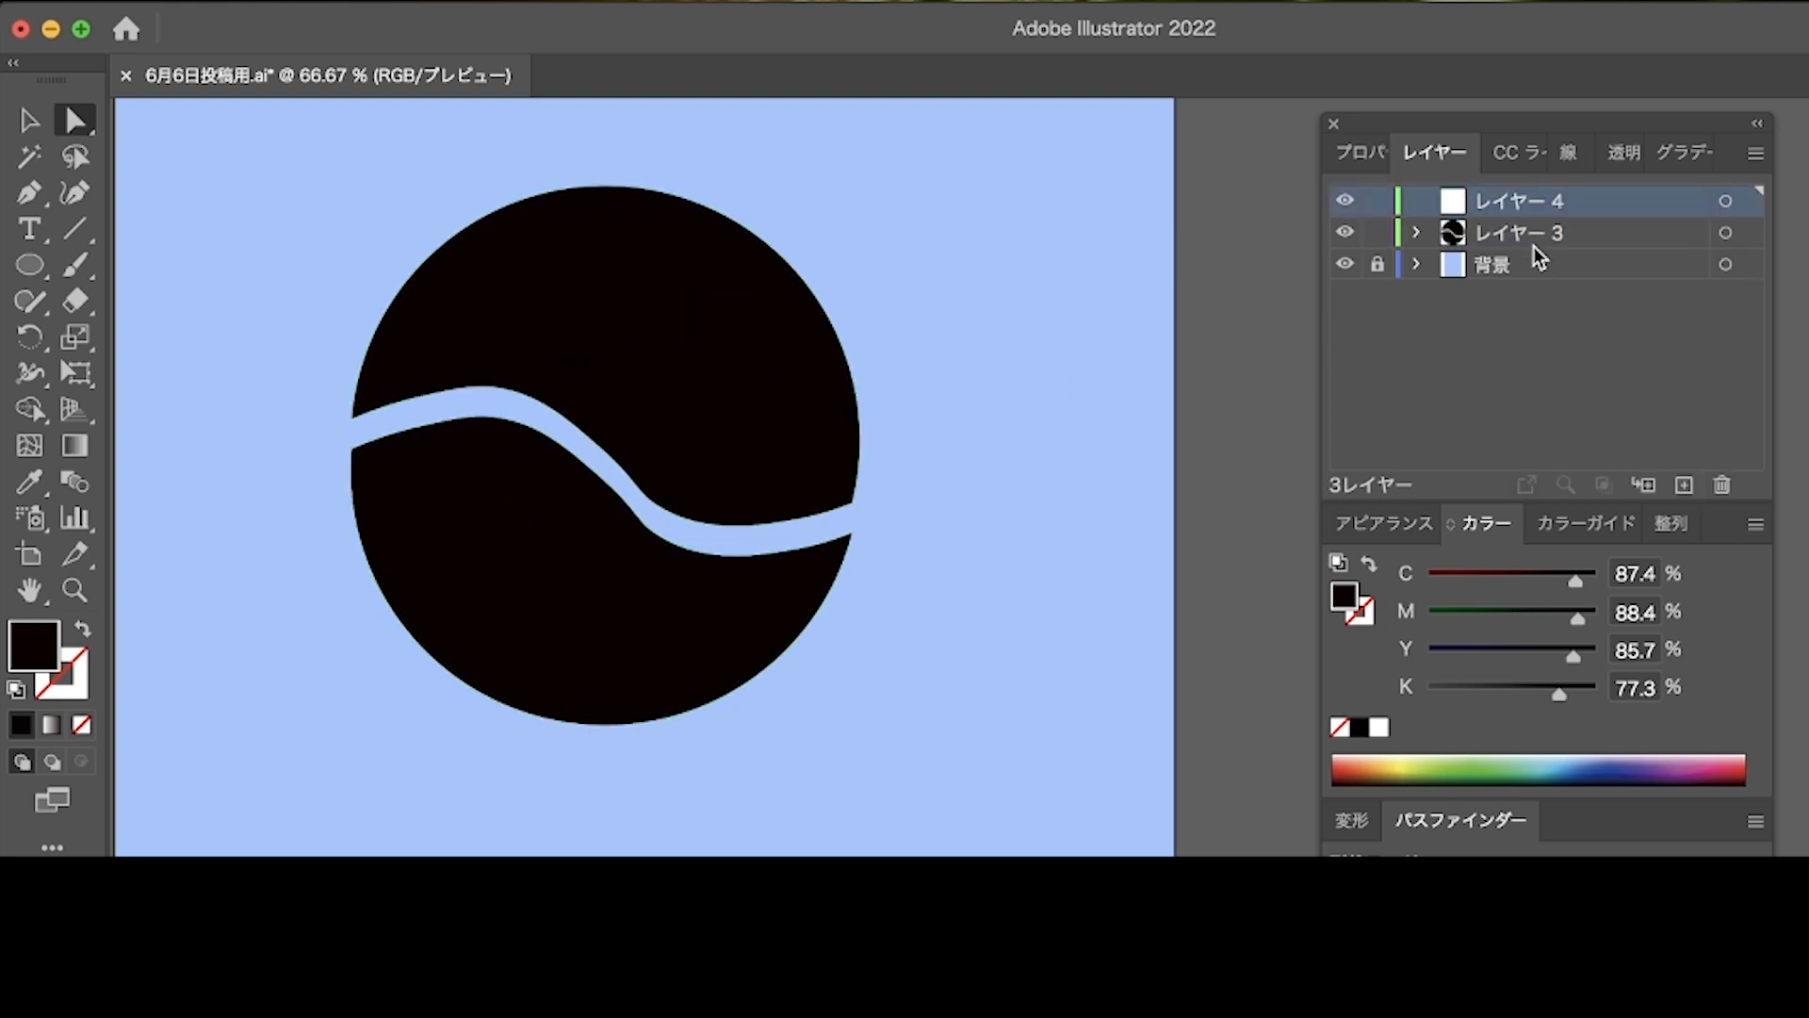
pyautogui.click(30, 229)
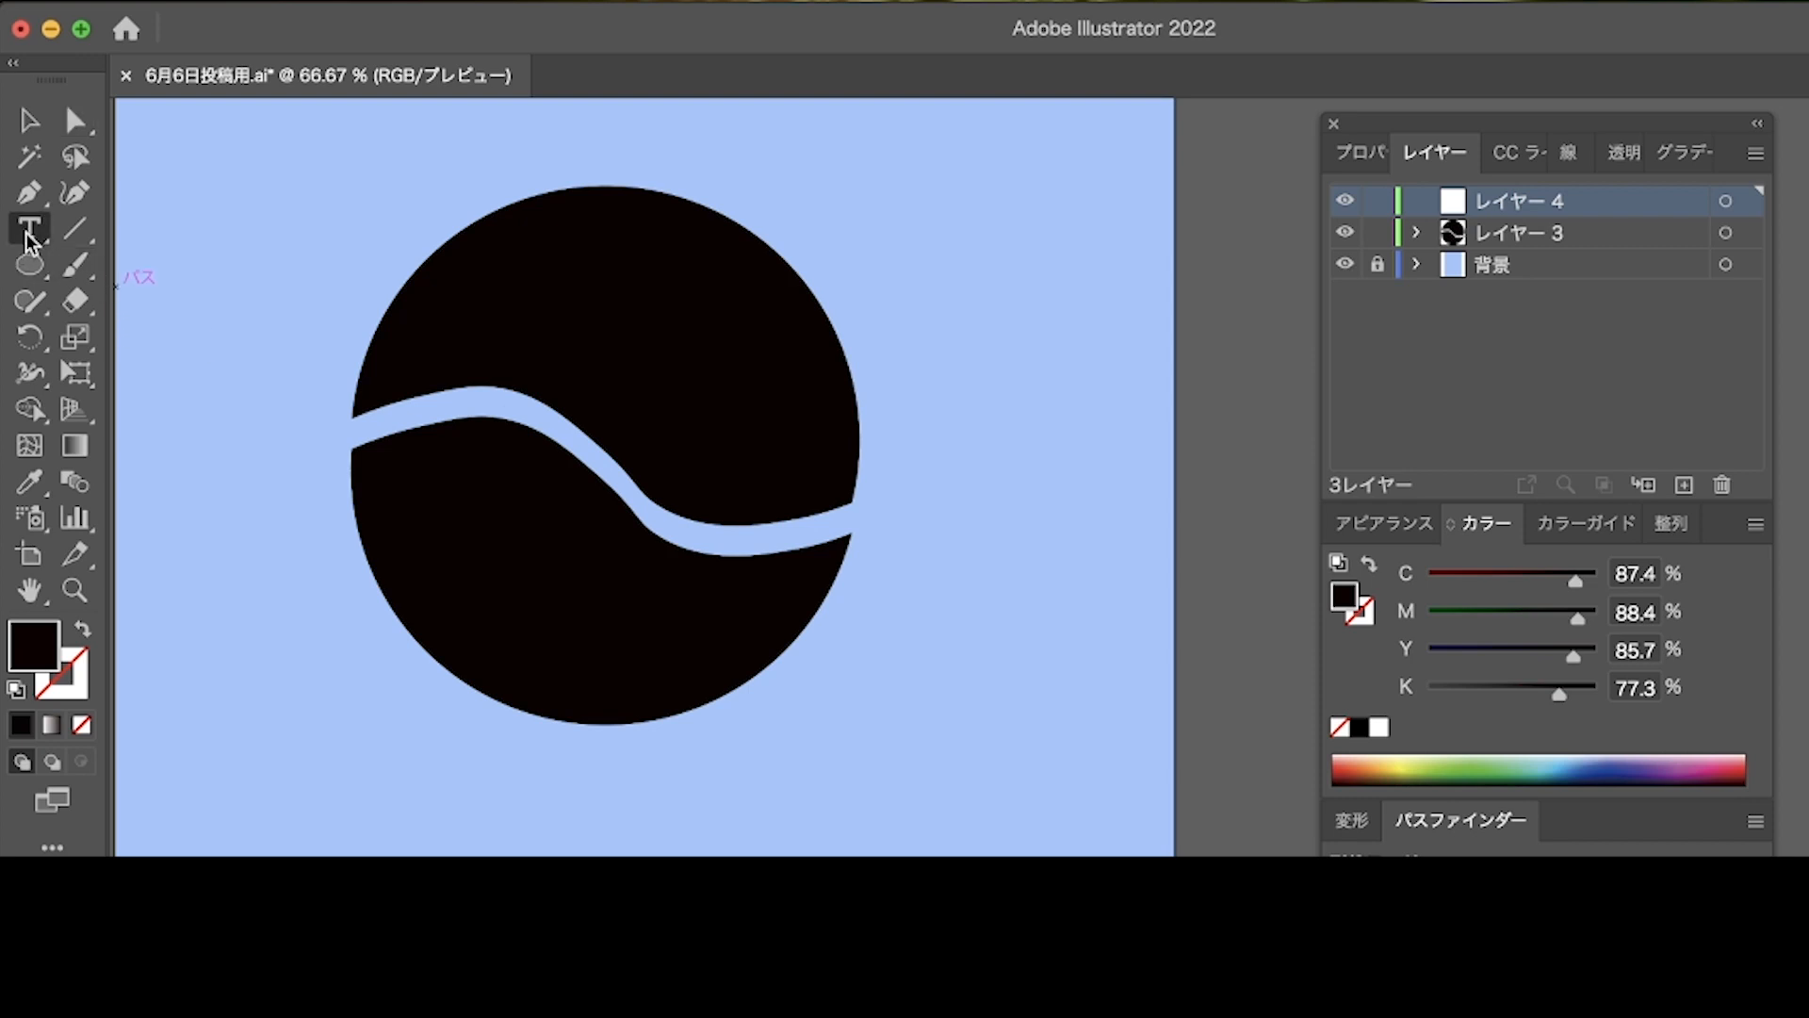
pyautogui.click(889, 581)
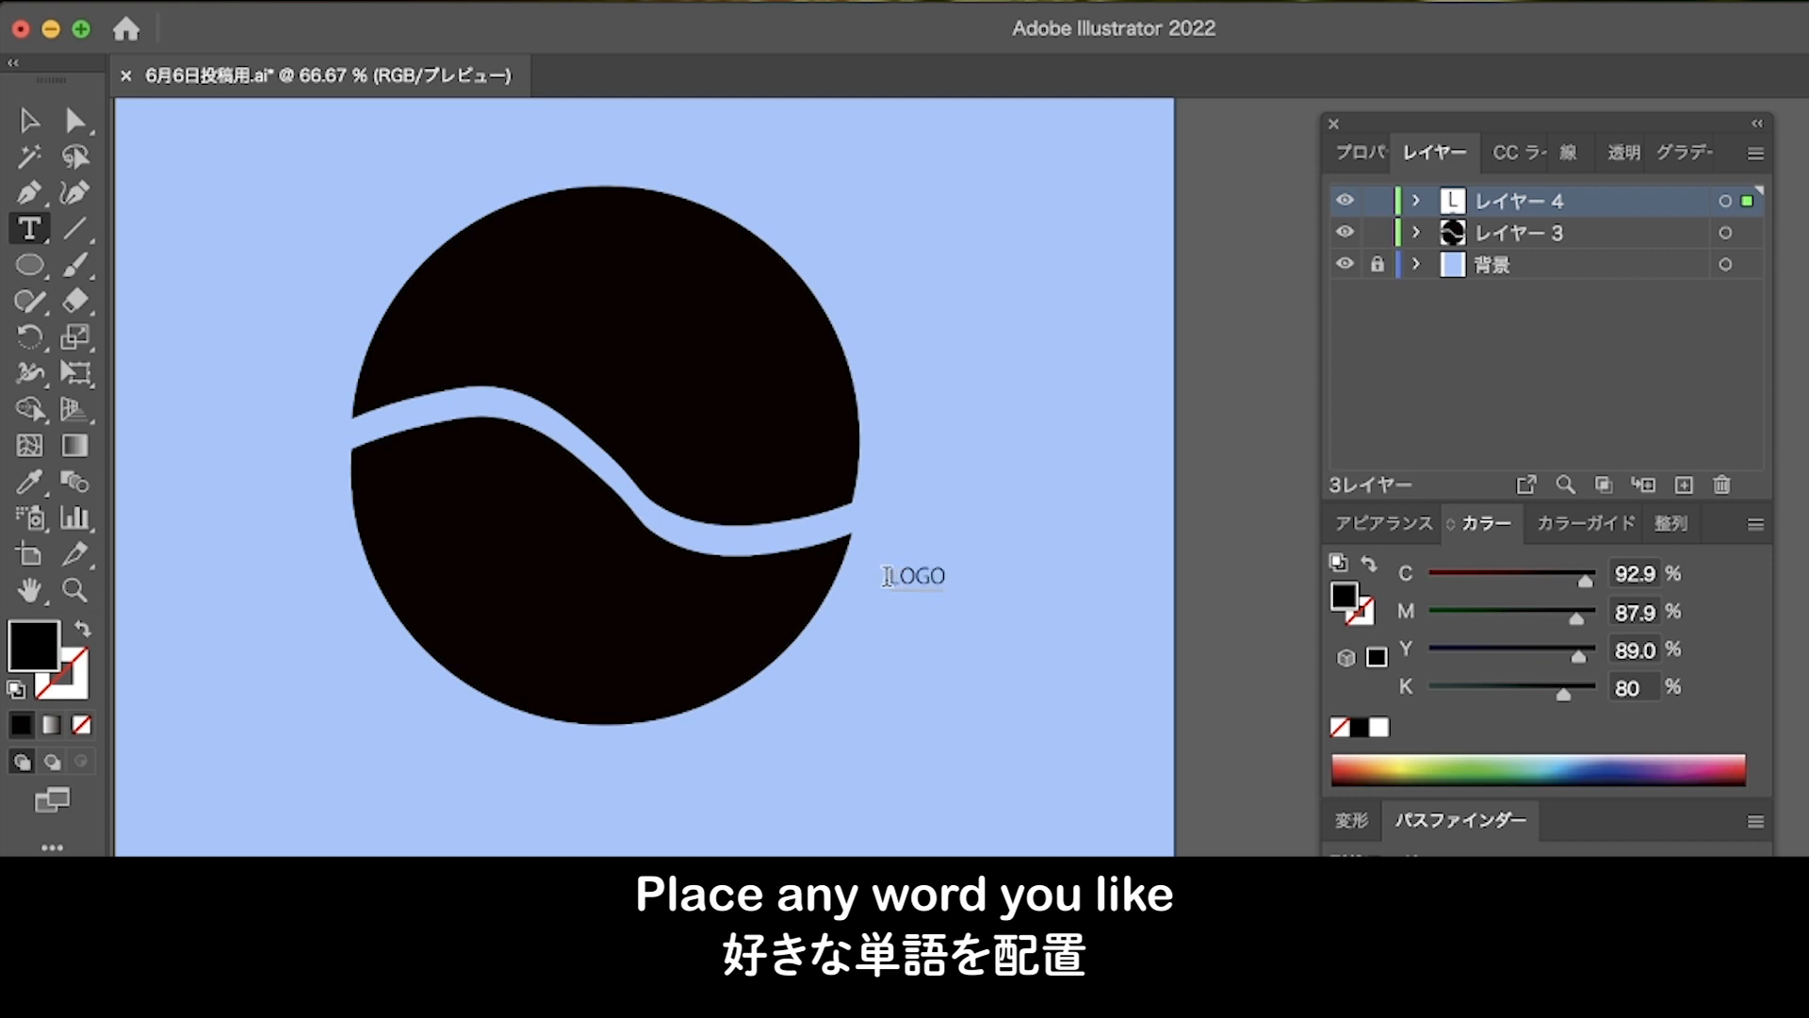
# Change the font of the "LOGO" text to Arial Black.
pyautogui.moveTo(945, 577); pyautogui.dragTo(901, 578)
pyautogui.click(1359, 161)
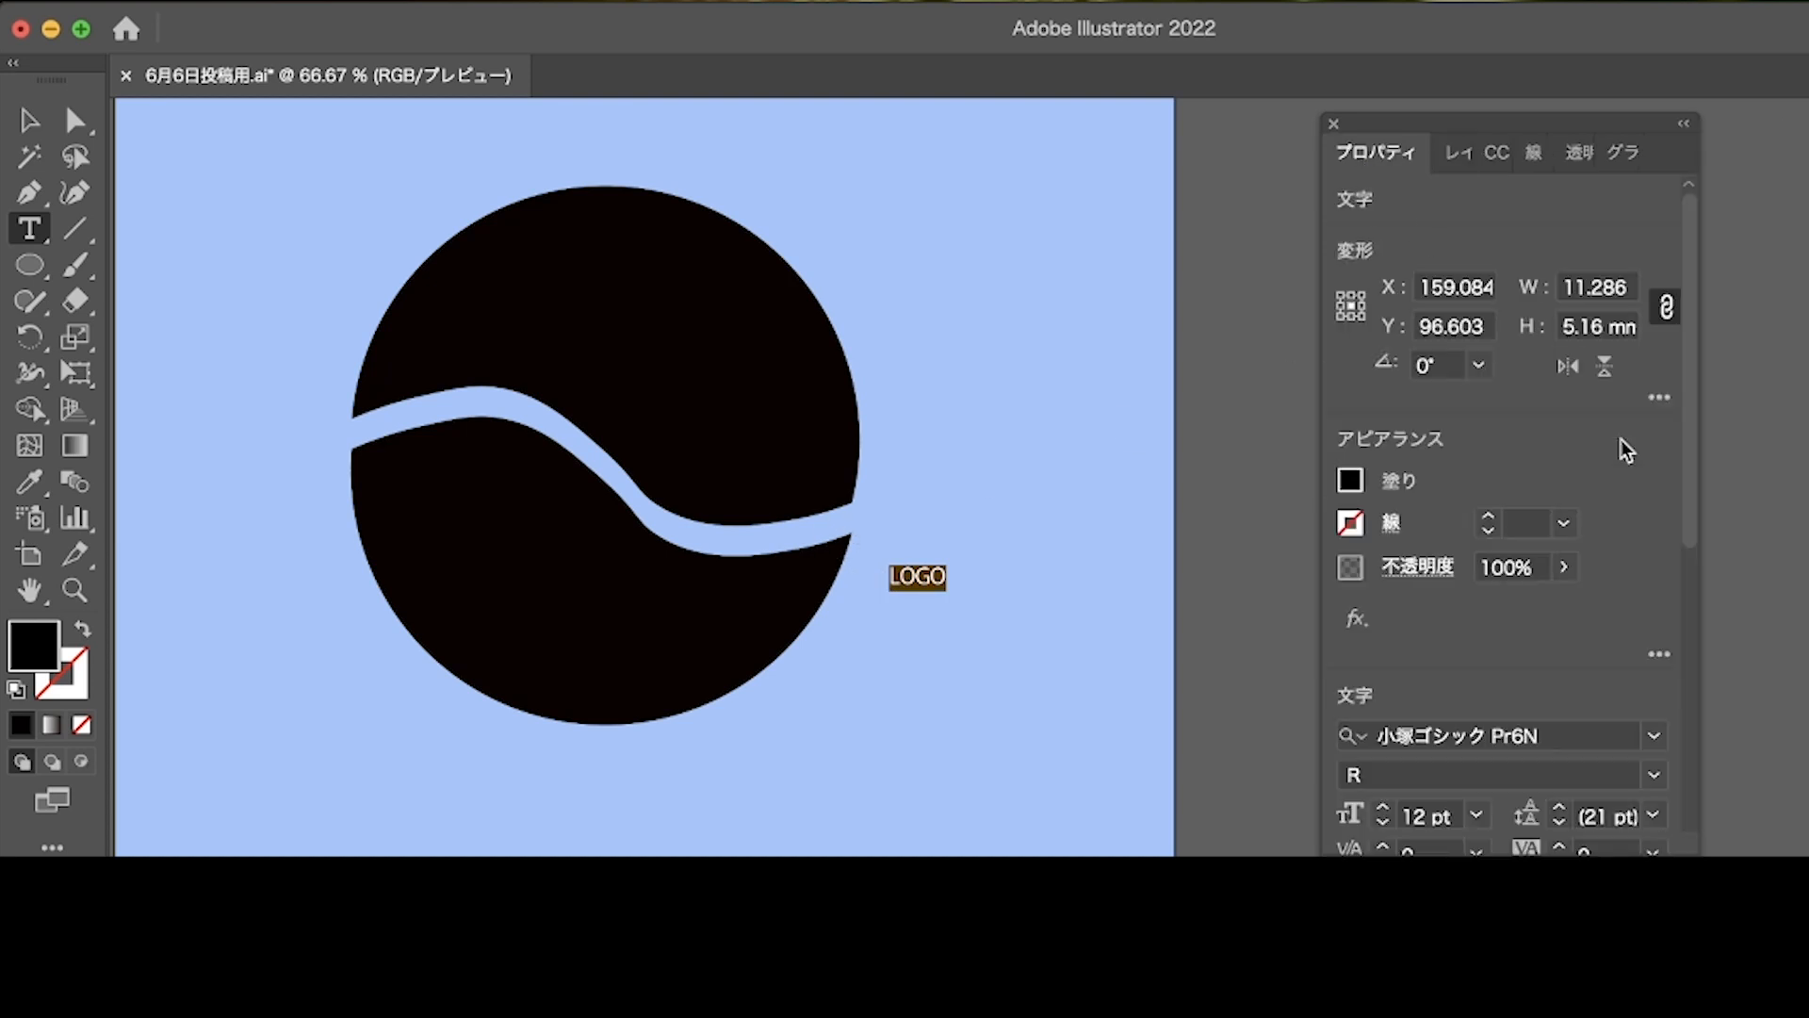
pyautogui.click(1655, 738)
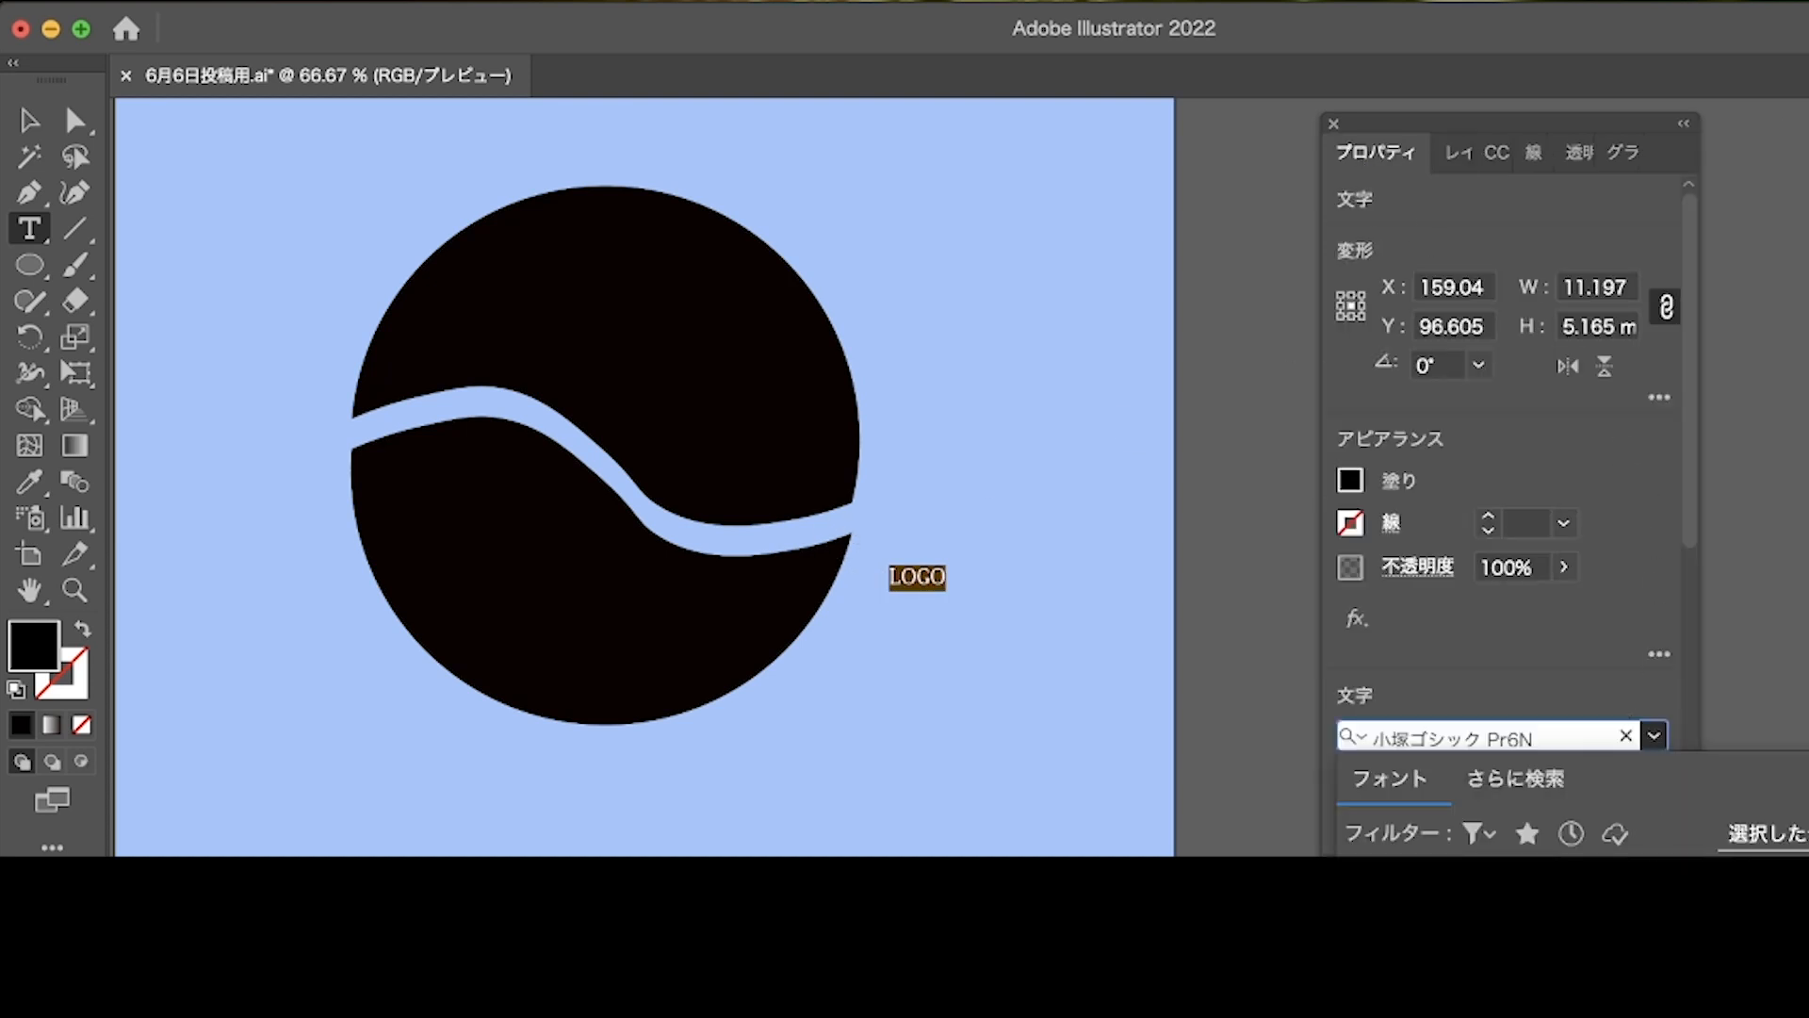
pyautogui.click(1508, 942)
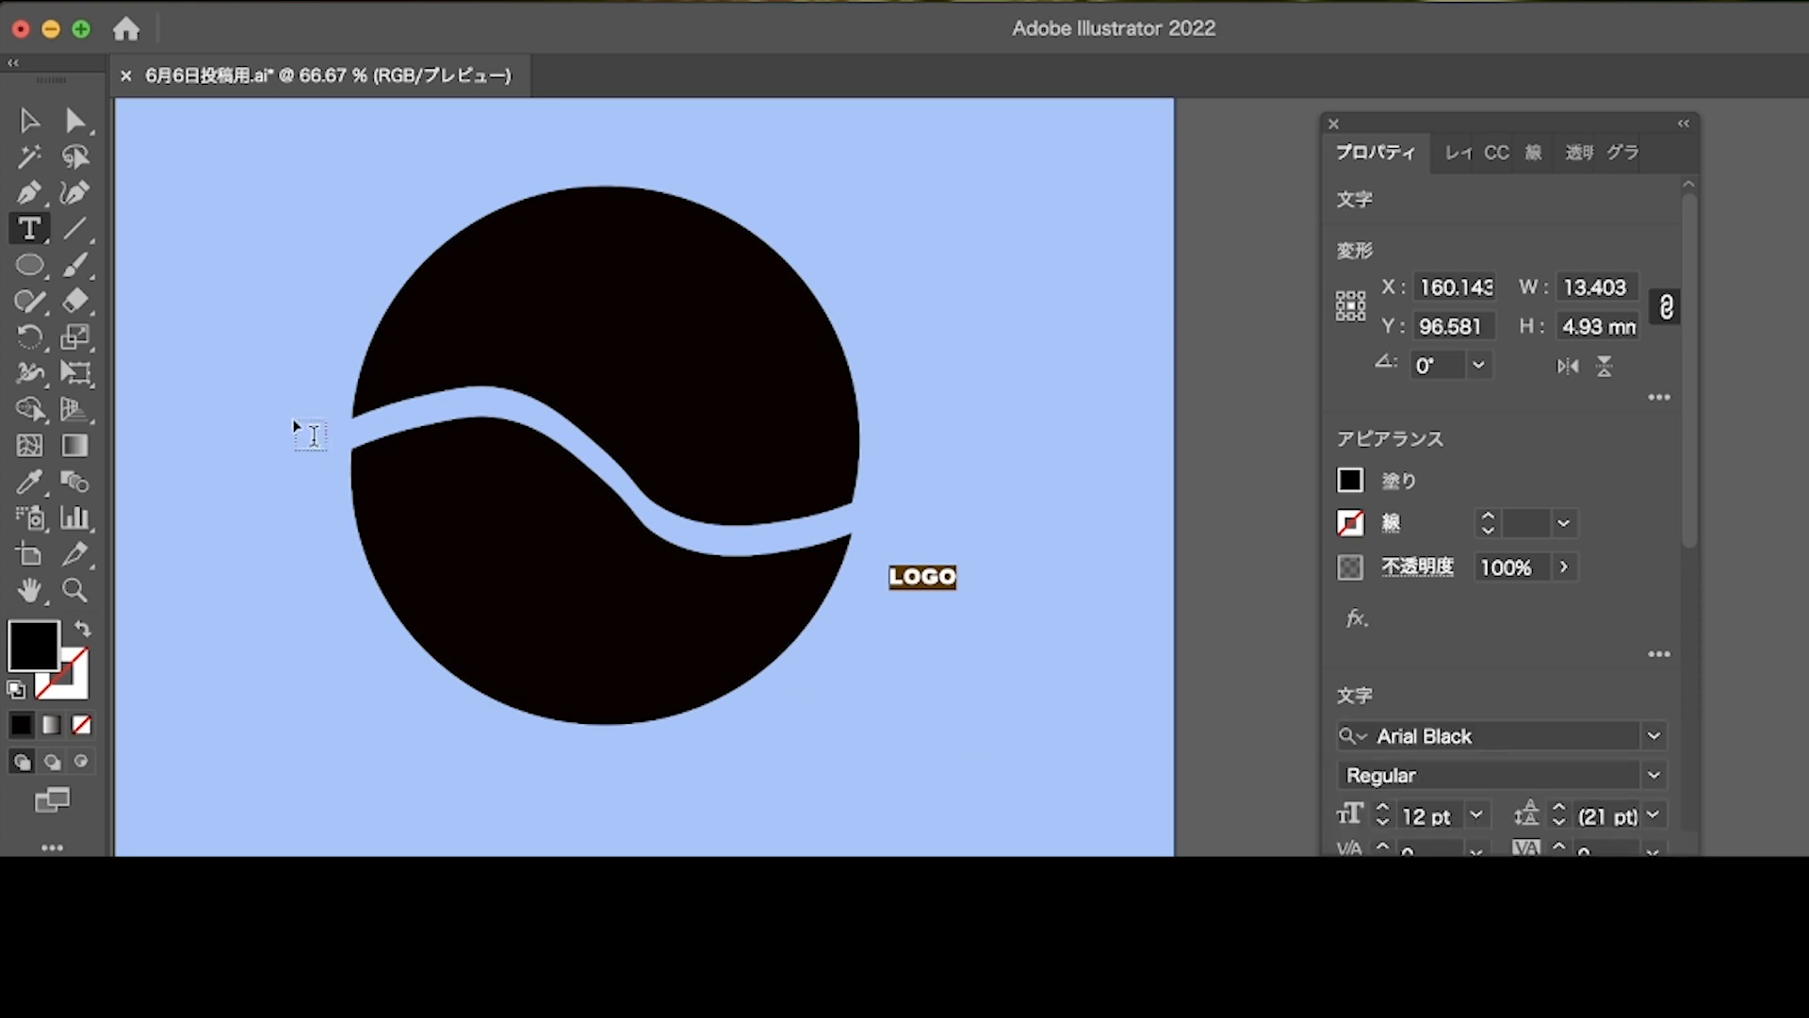
# Enlarge the "LOGO" text to about 23 pt and duplicate it directly below the original.
pyautogui.click(29, 120)
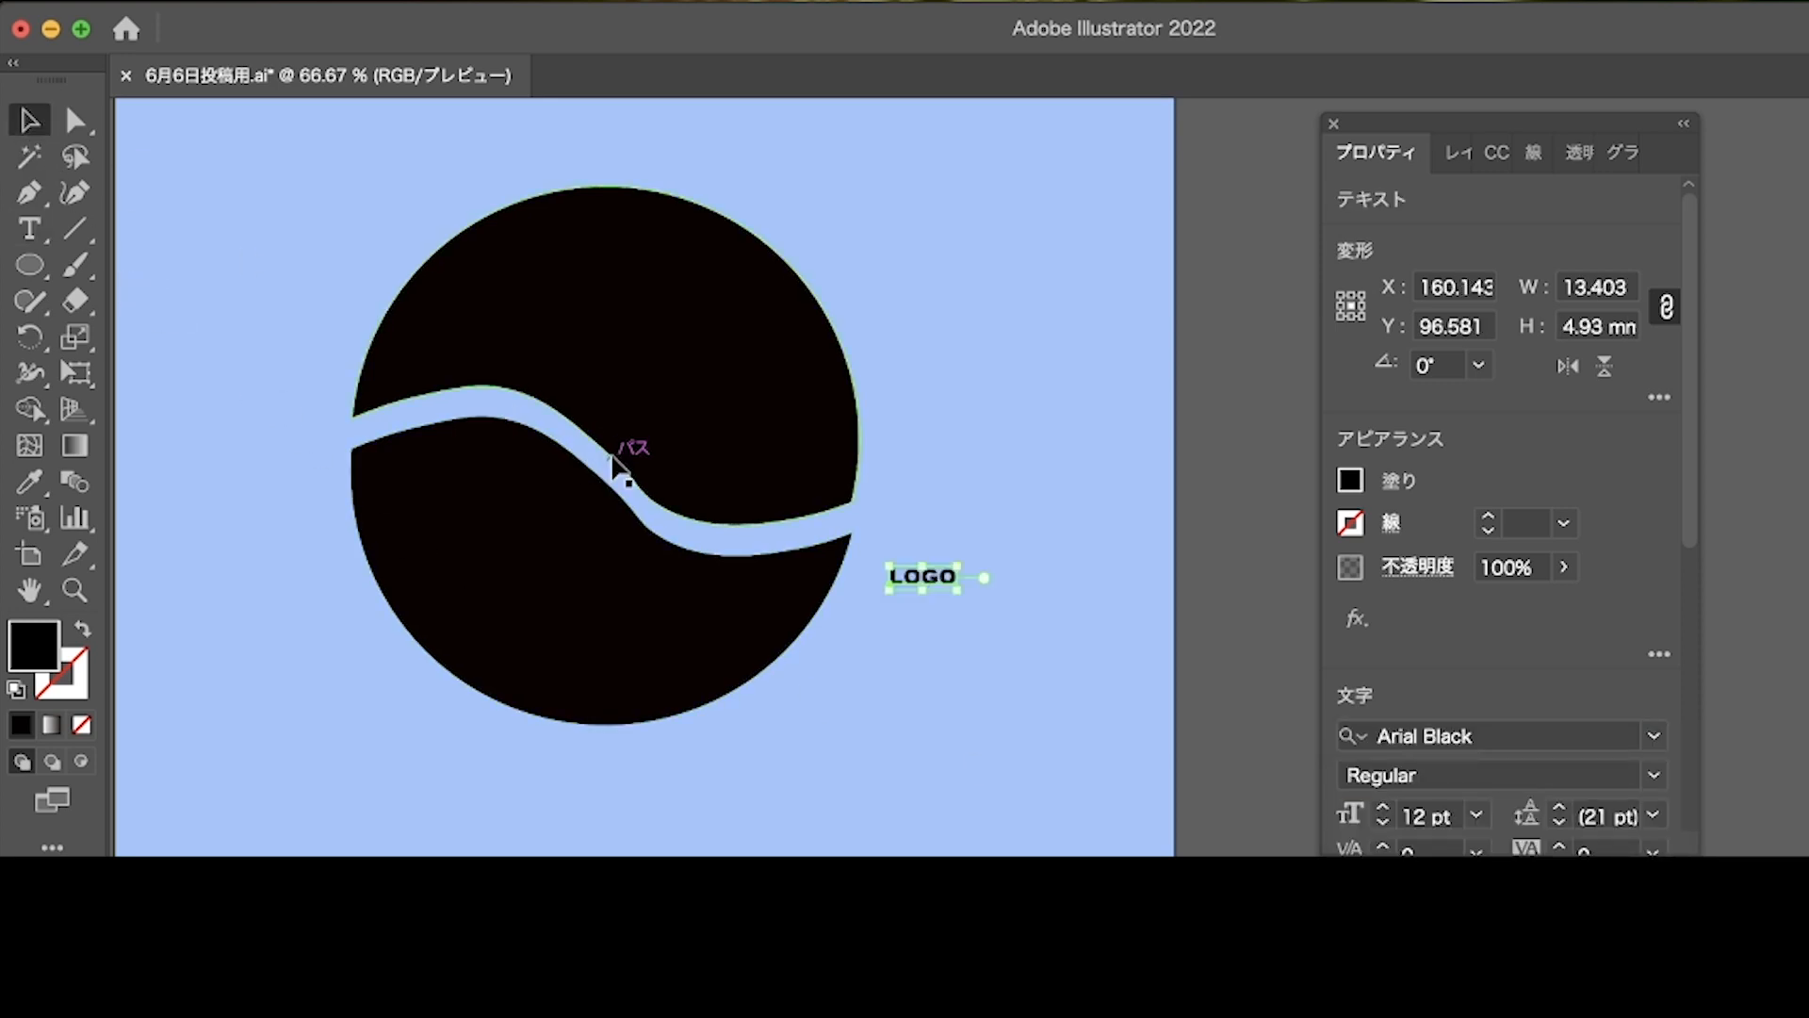
pyautogui.moveTo(962, 595); pyautogui.dragTo(980, 644)
# Replace the wording of the lower "LOGO" copy with "DESIGN" and deselect it.
pyautogui.press('t')
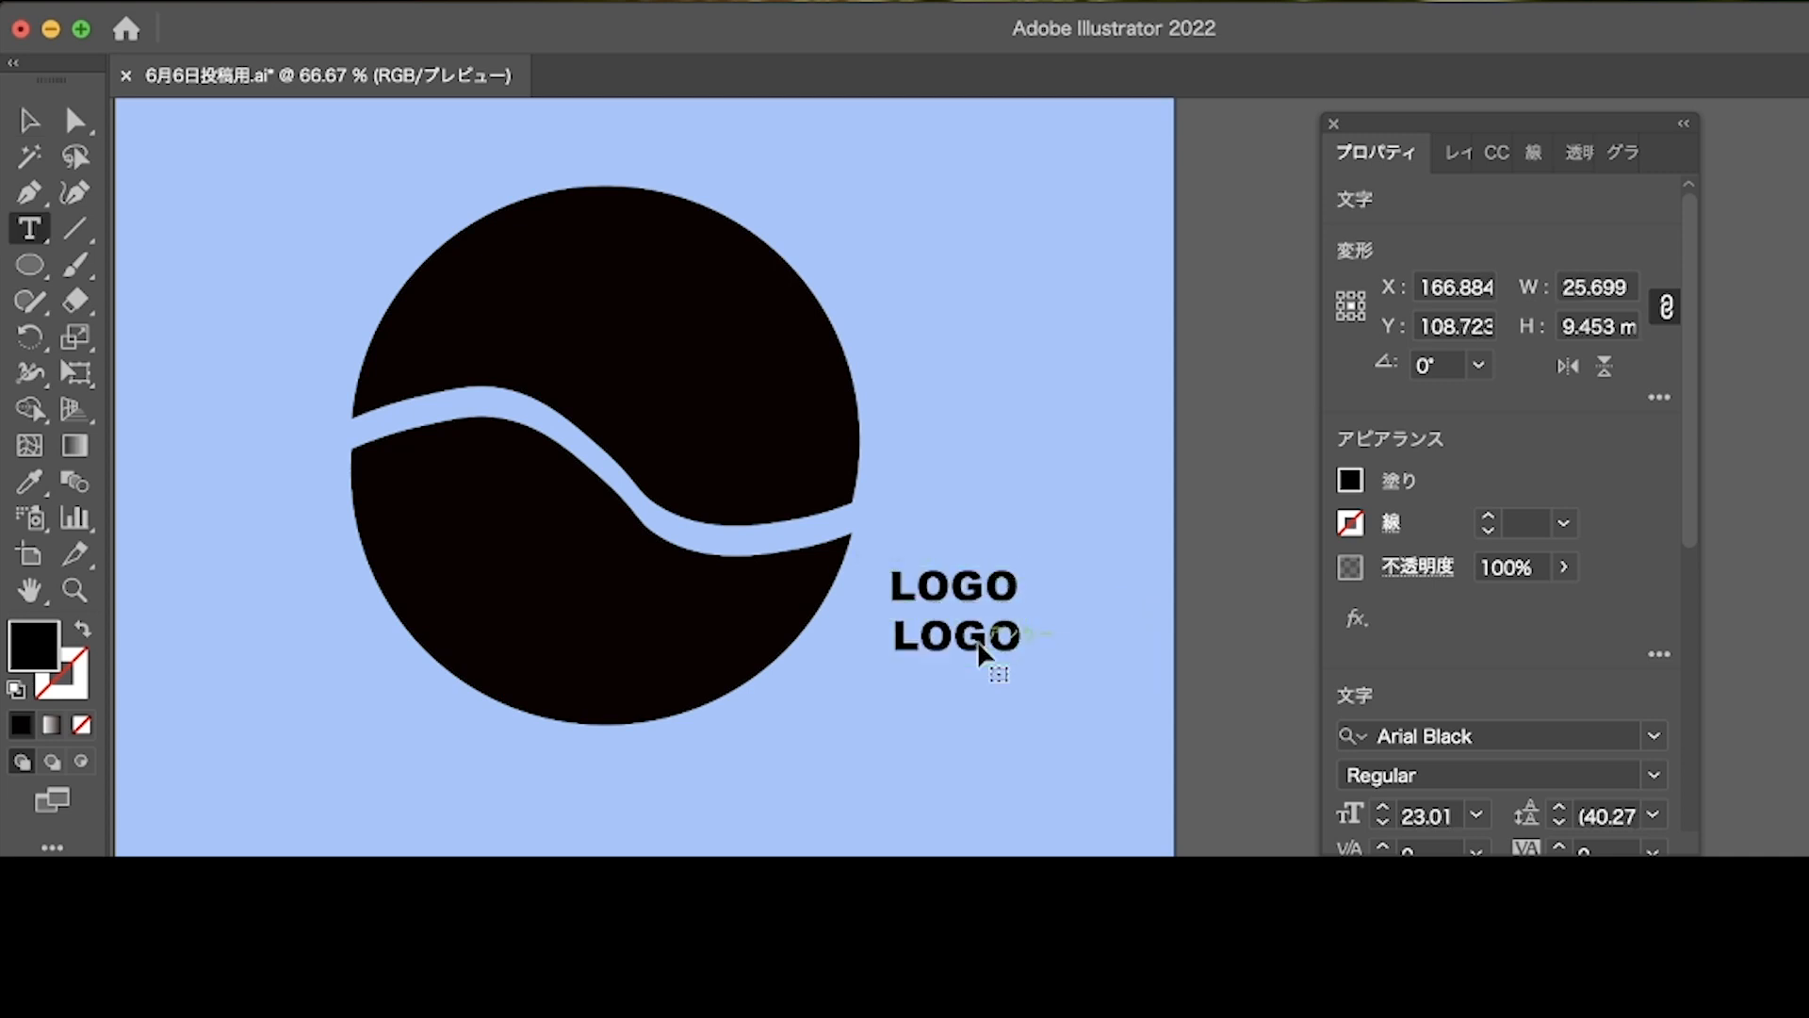
pyautogui.press('BackSpace')
pyautogui.press('BackSpace')
pyautogui.press('BackSpace')
pyautogui.press('BackSpace')
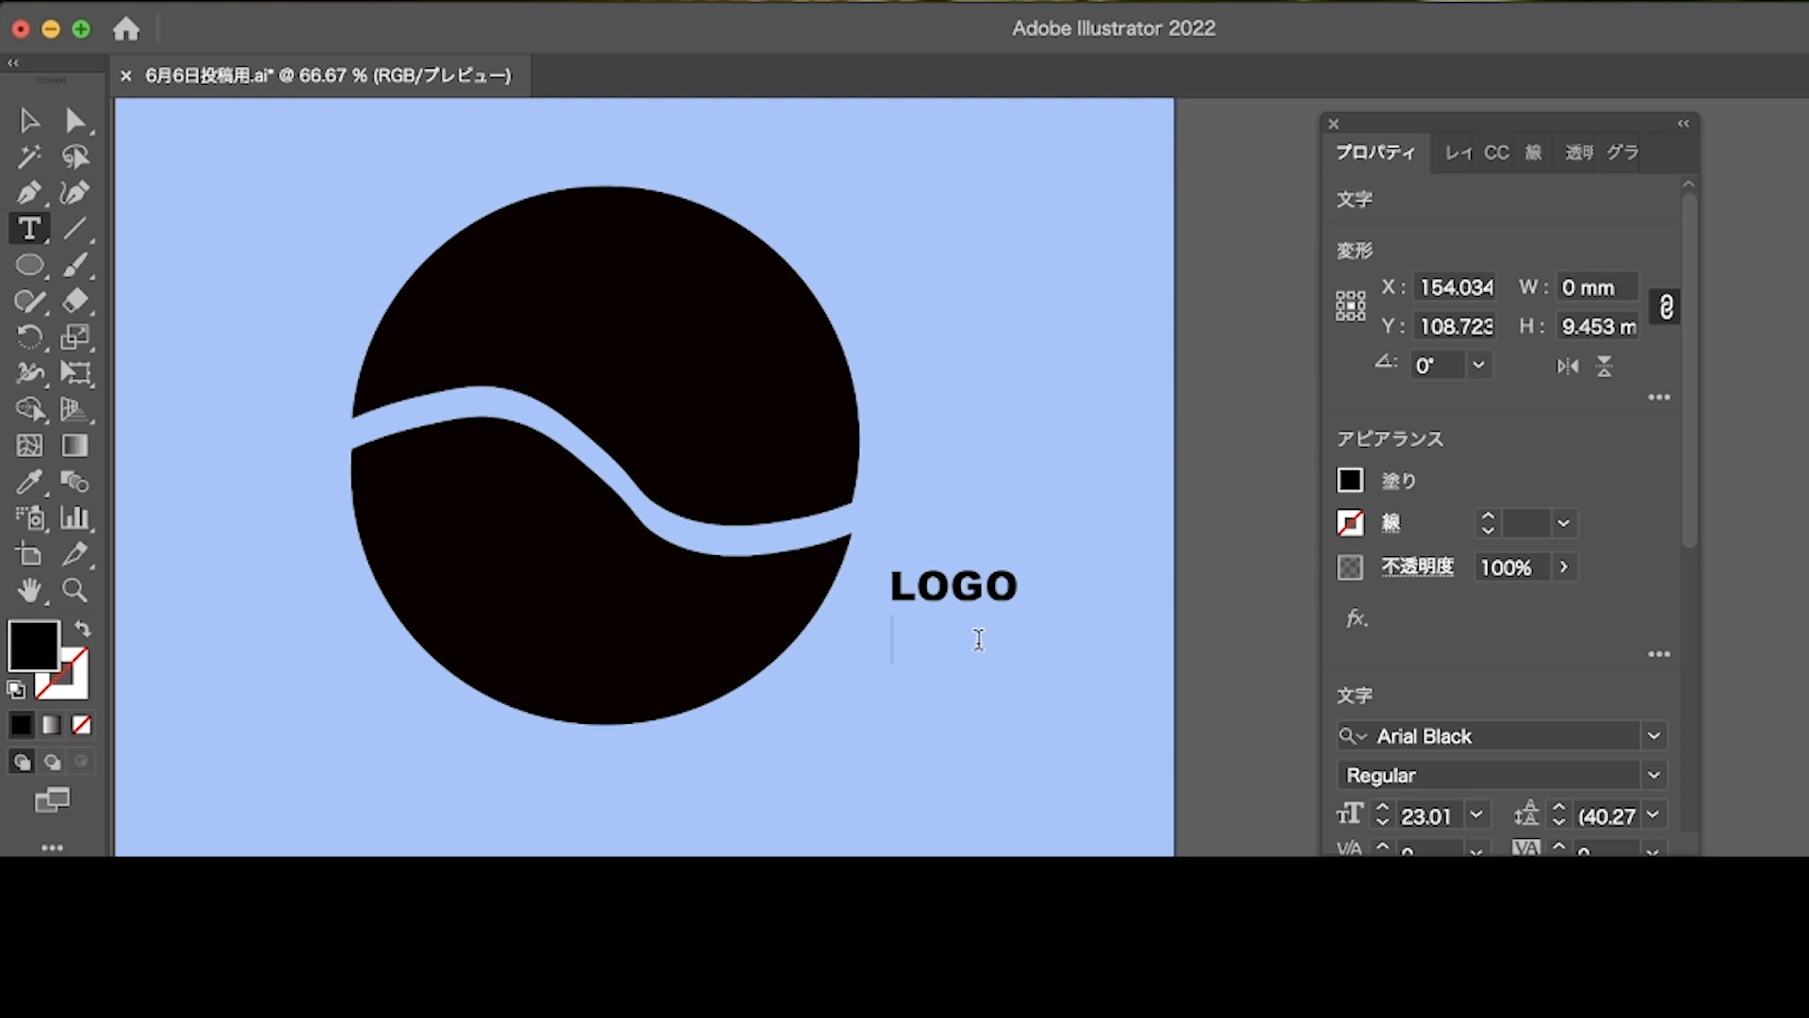
pyautogui.write('DES')
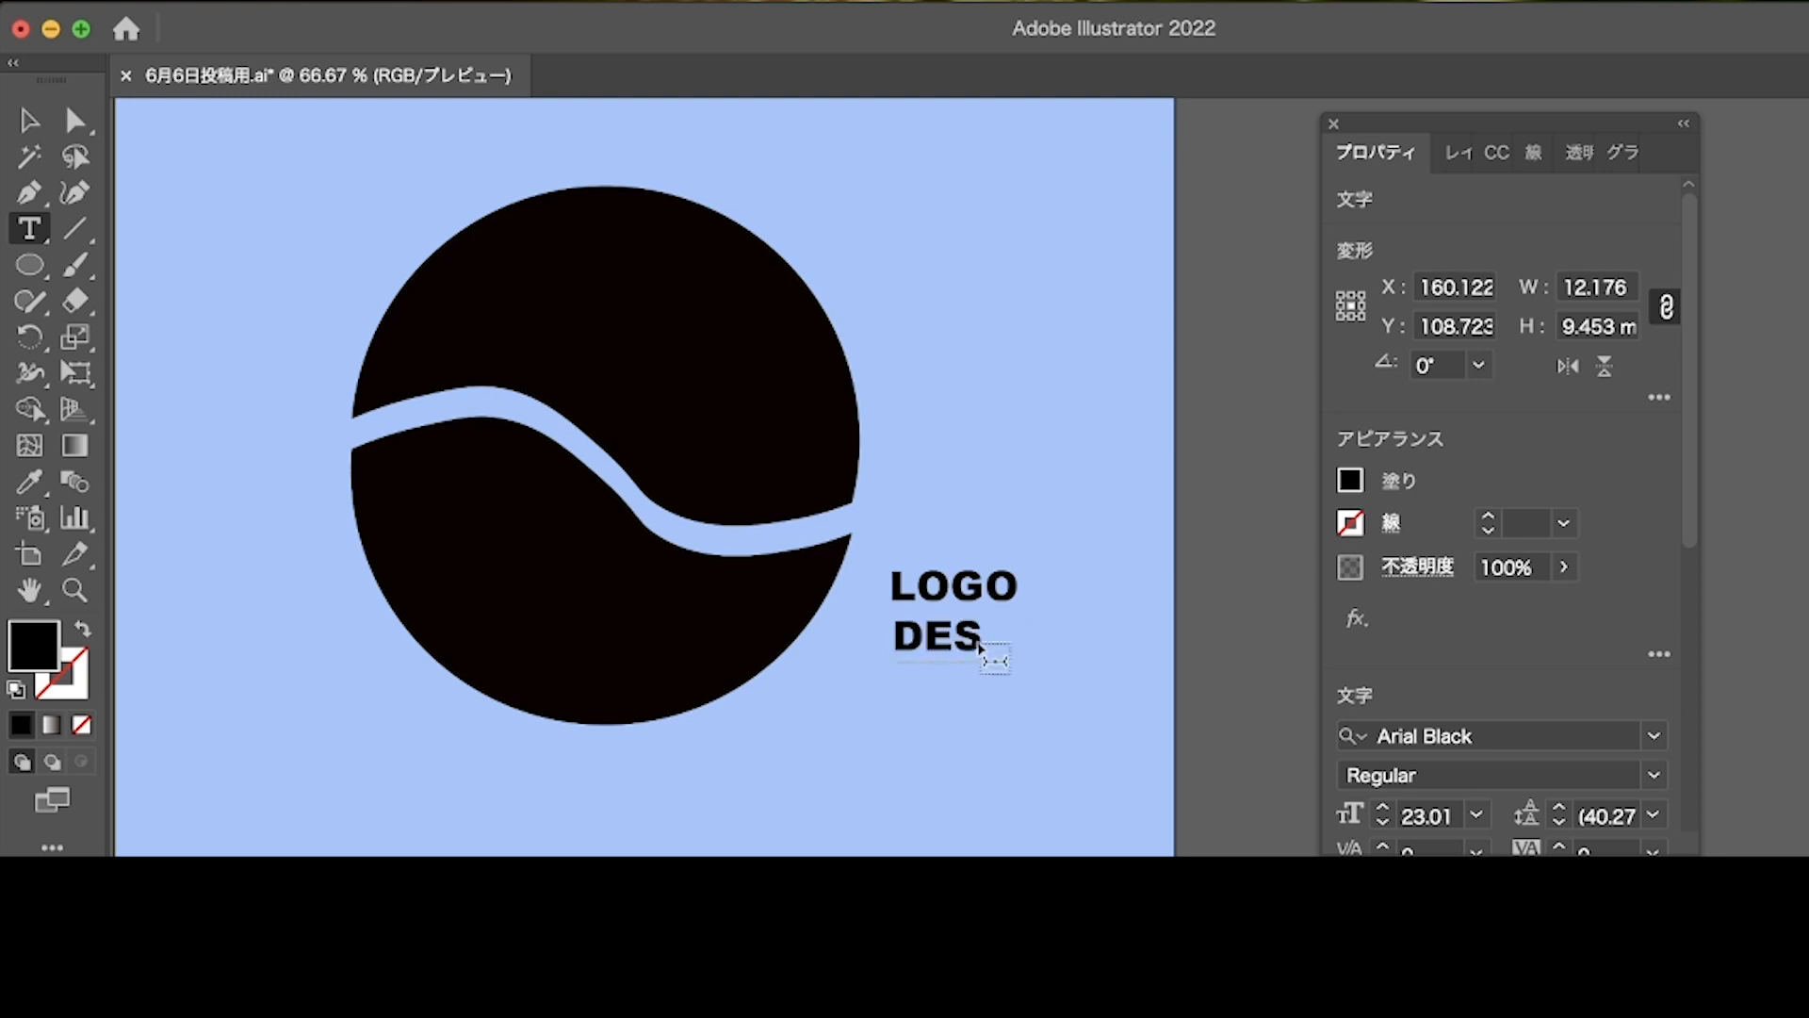
pyautogui.write('Ign')
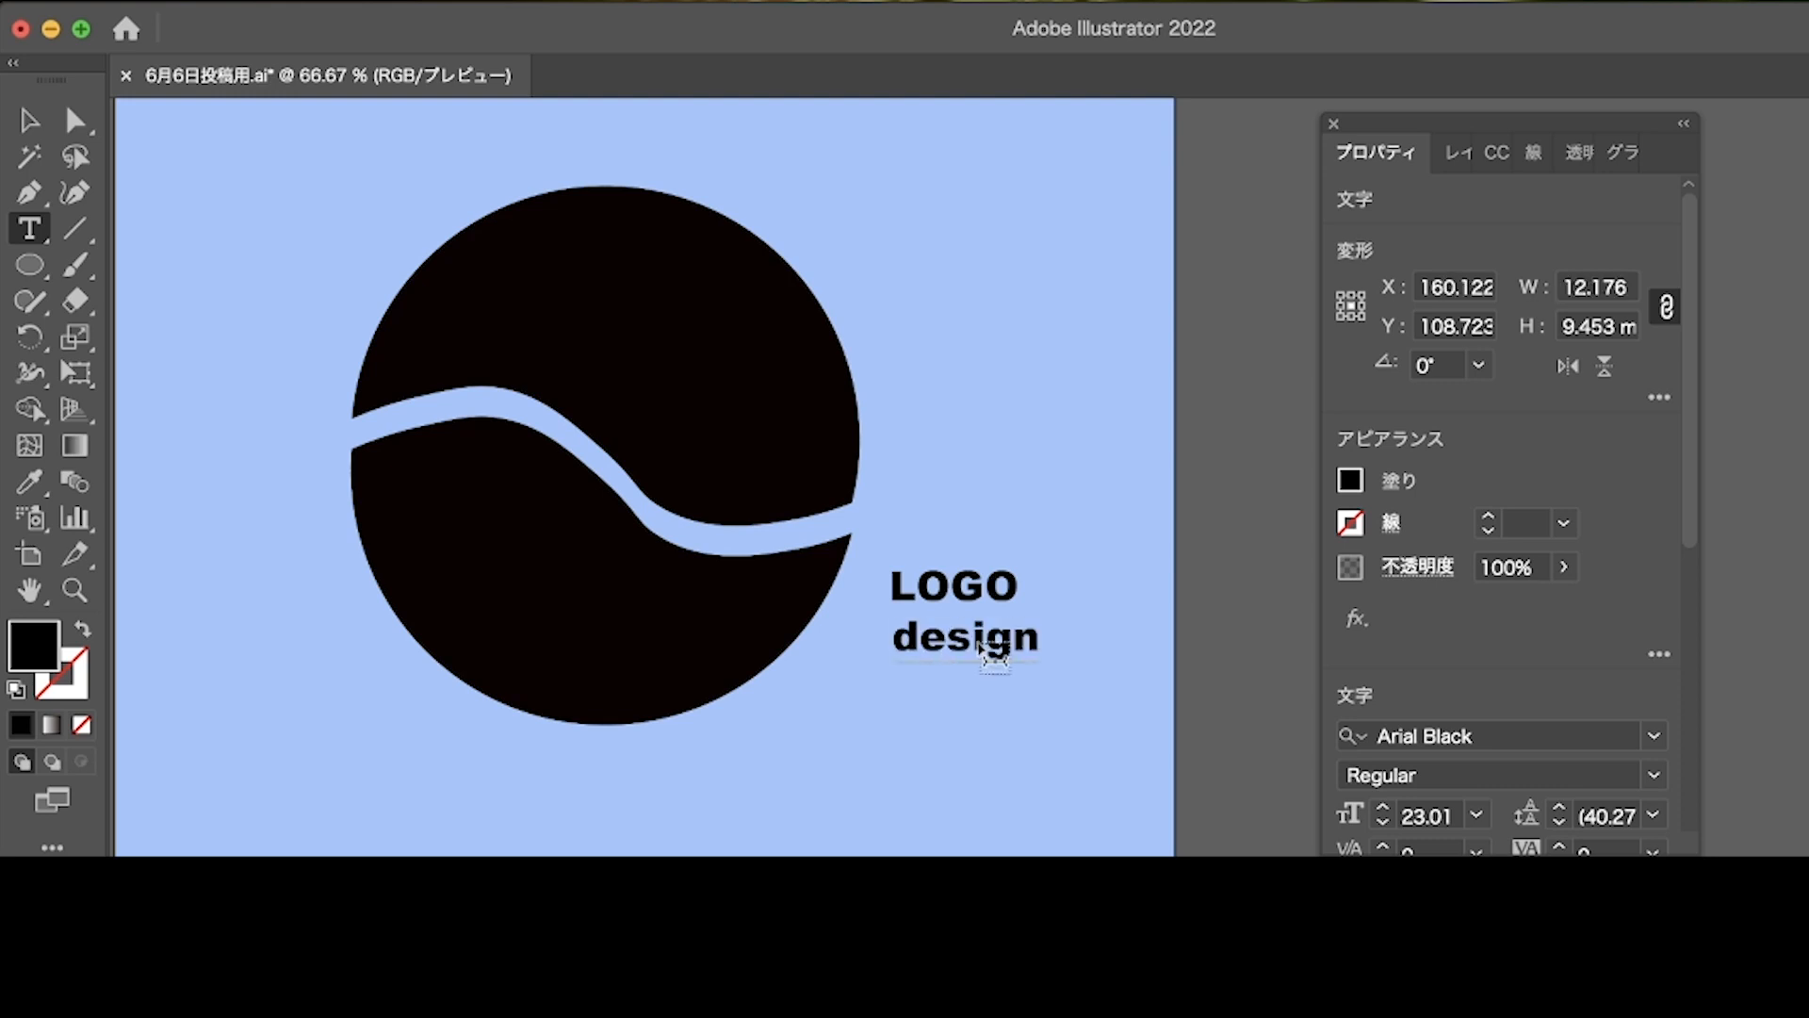
pyautogui.press('space')
pyautogui.press('Return')
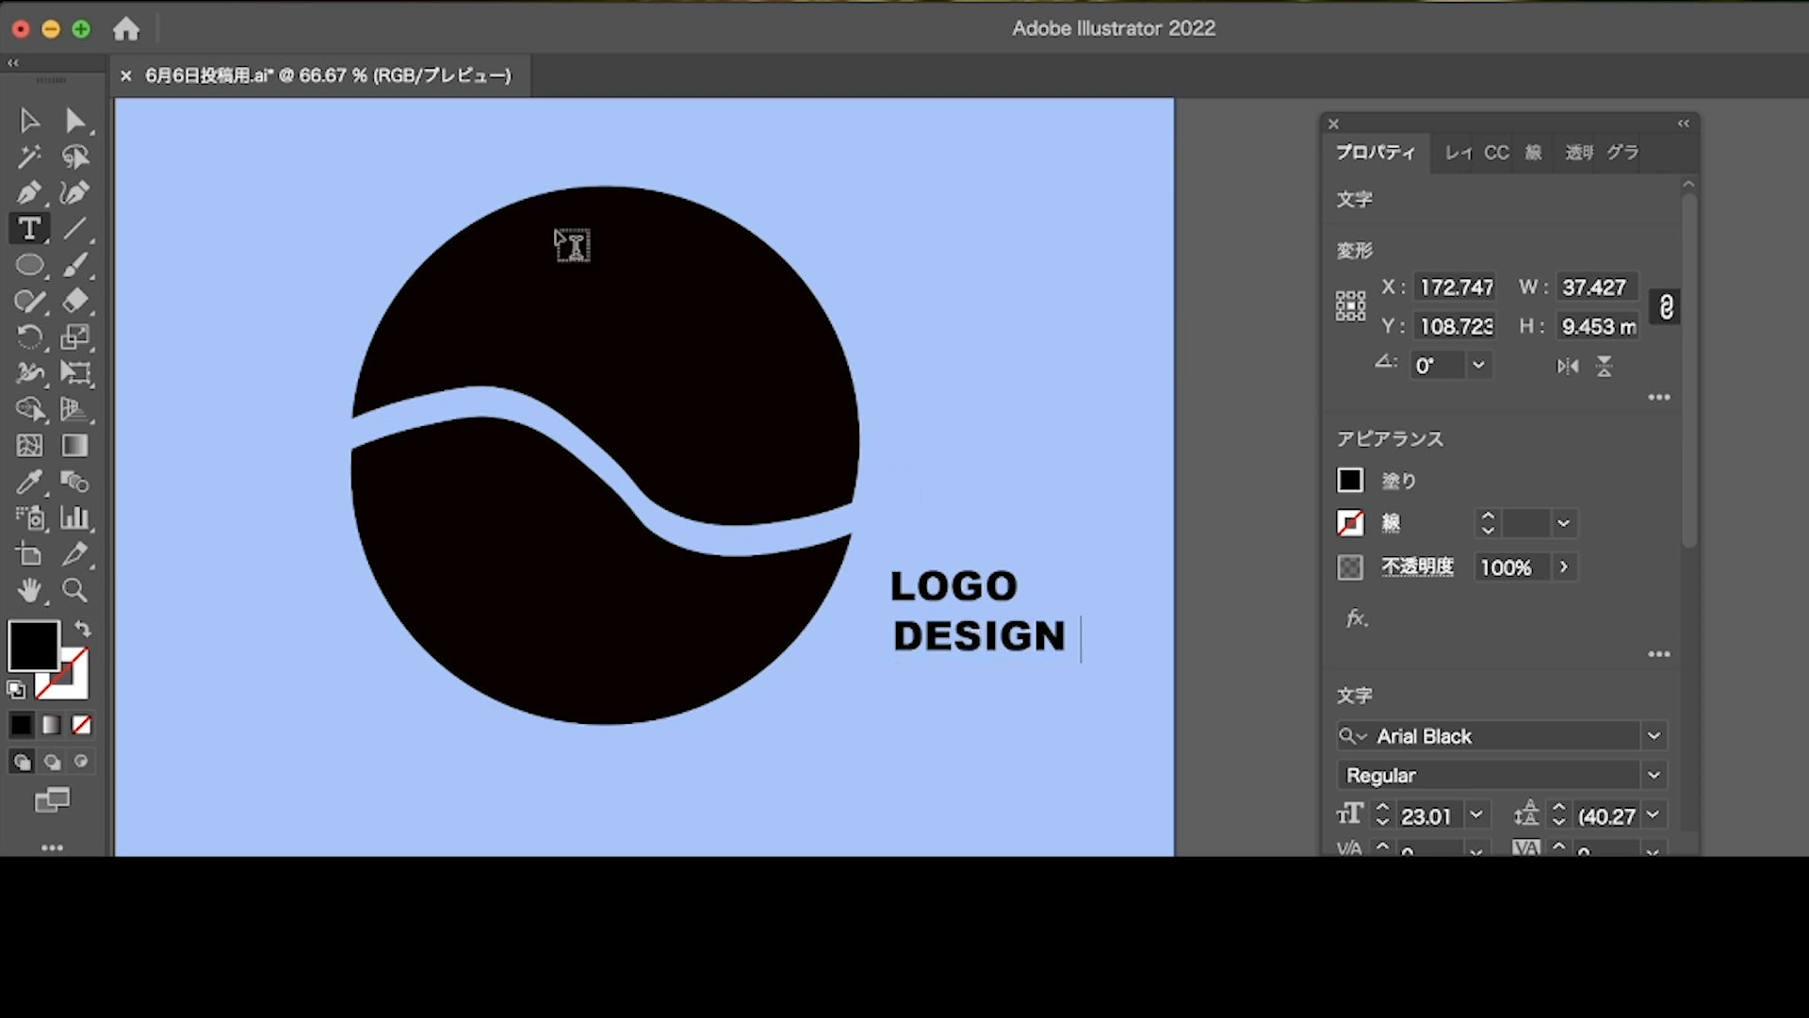
pyautogui.click(26, 128)
pyautogui.click(815, 774)
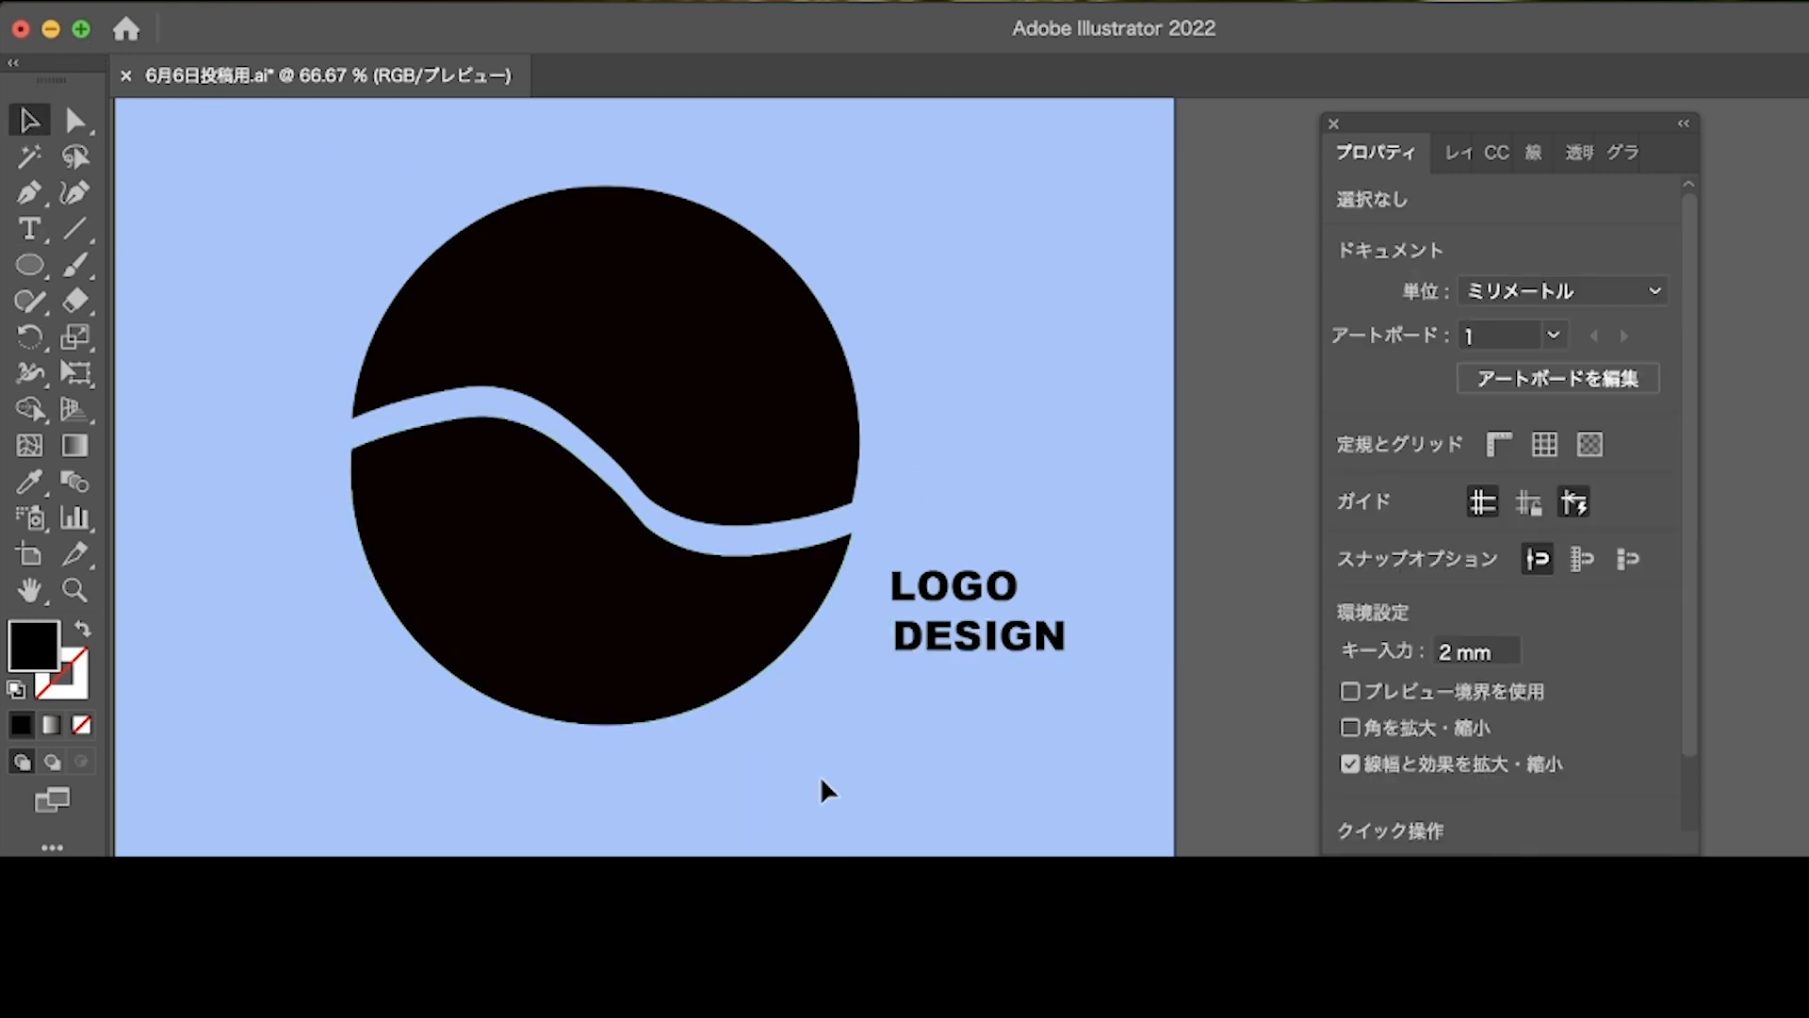
# Move the text layer レイヤー 4 beneath the shape layer レイヤー 3 in the layer order.
pyautogui.click(1442, 167)
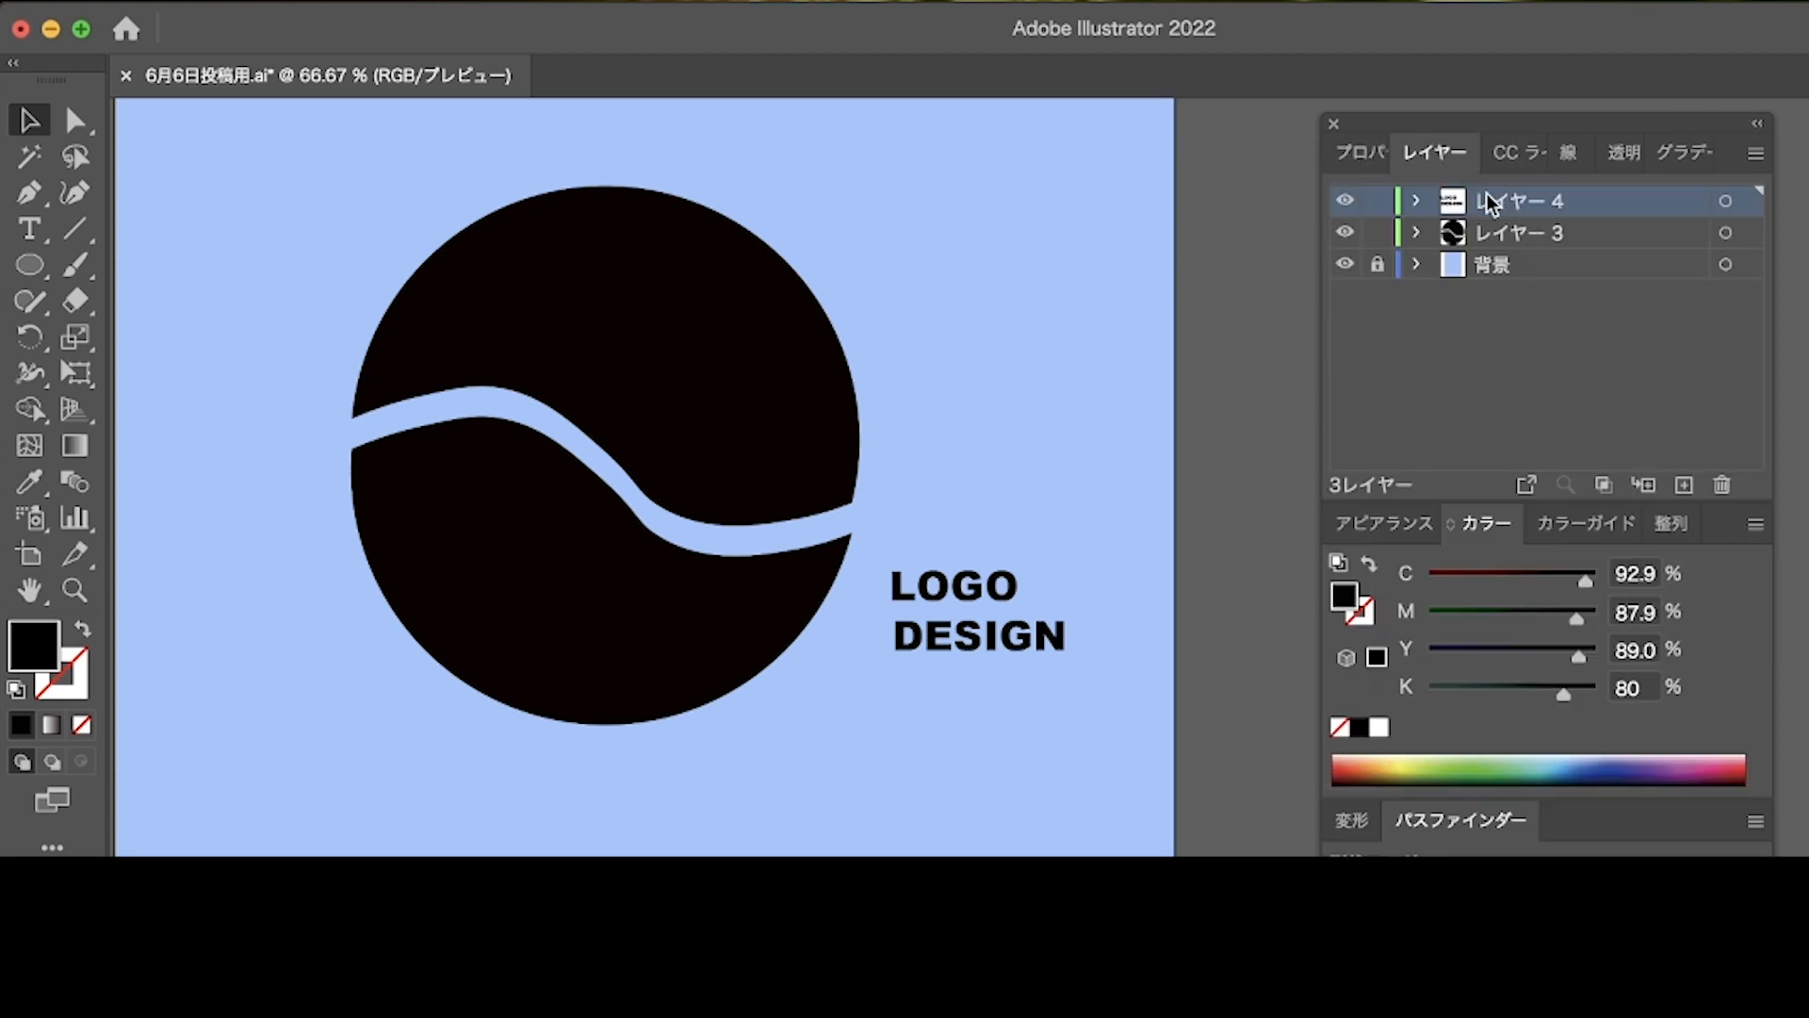
pyautogui.moveTo(1517, 209); pyautogui.dragTo(1523, 250)
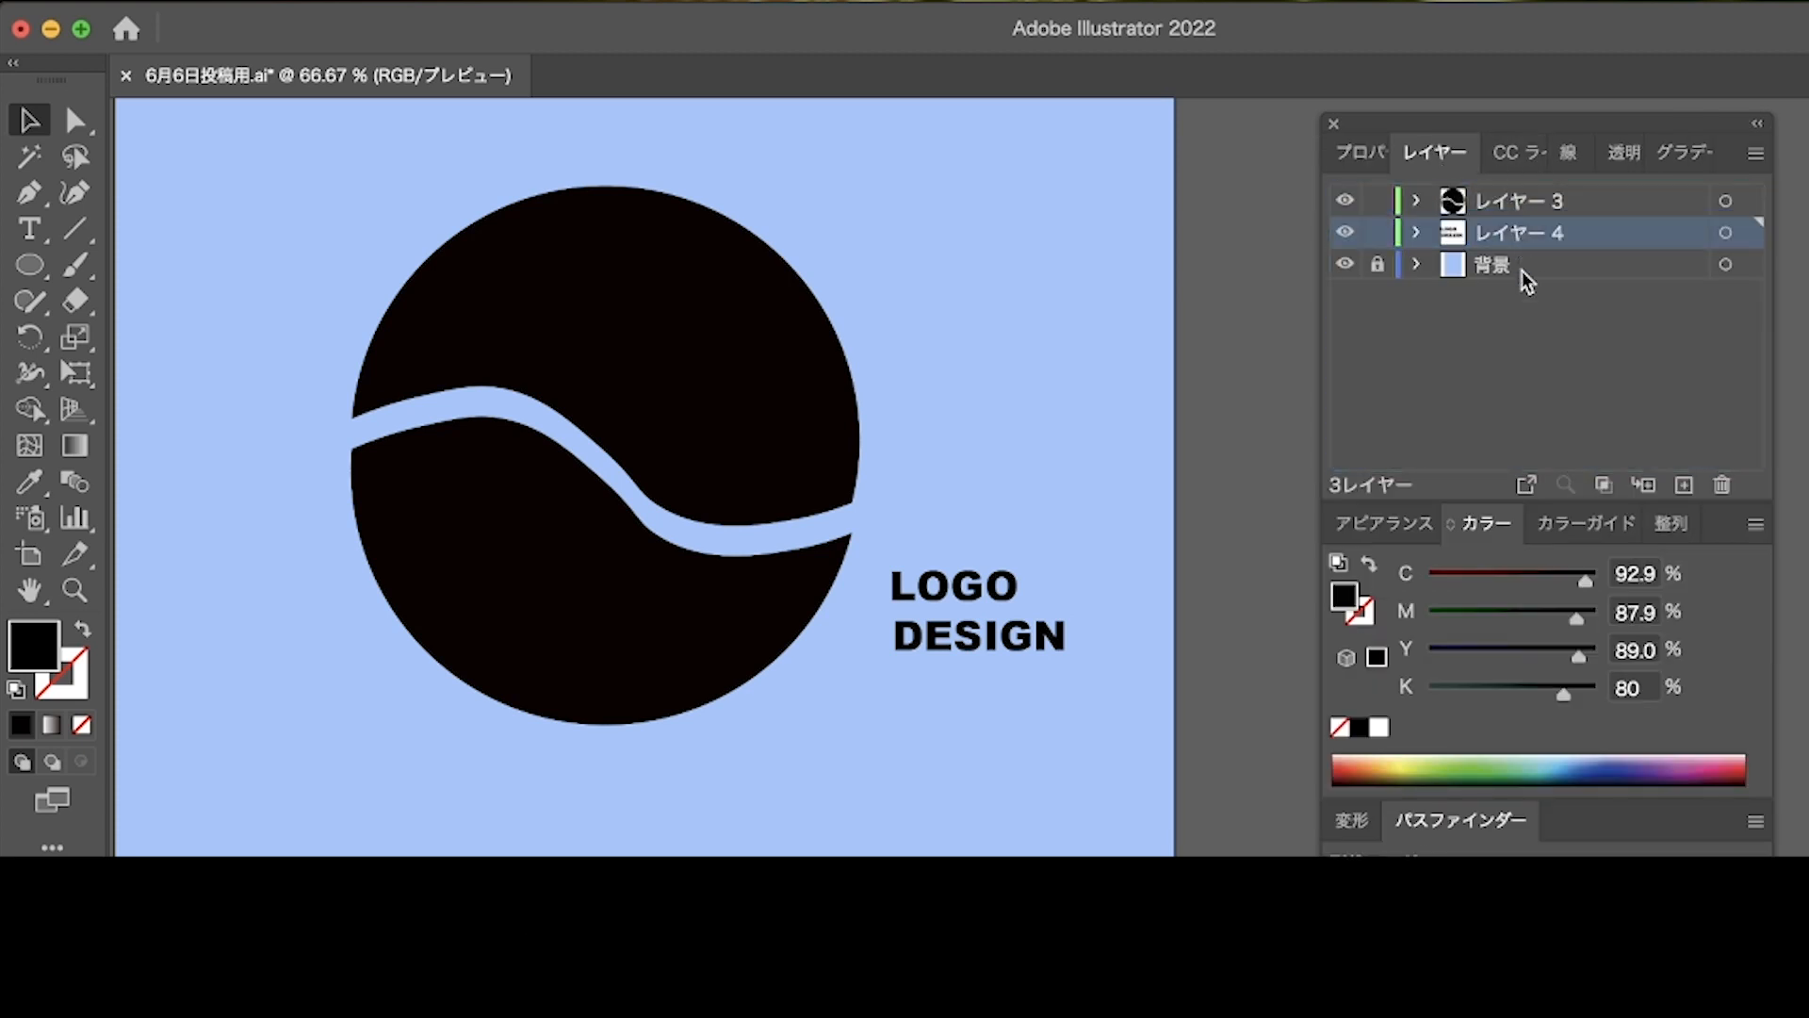
# Warp the "LOGO" text into the circle's upper piece with an envelope distort made from the top object.
pyautogui.click(989, 590)
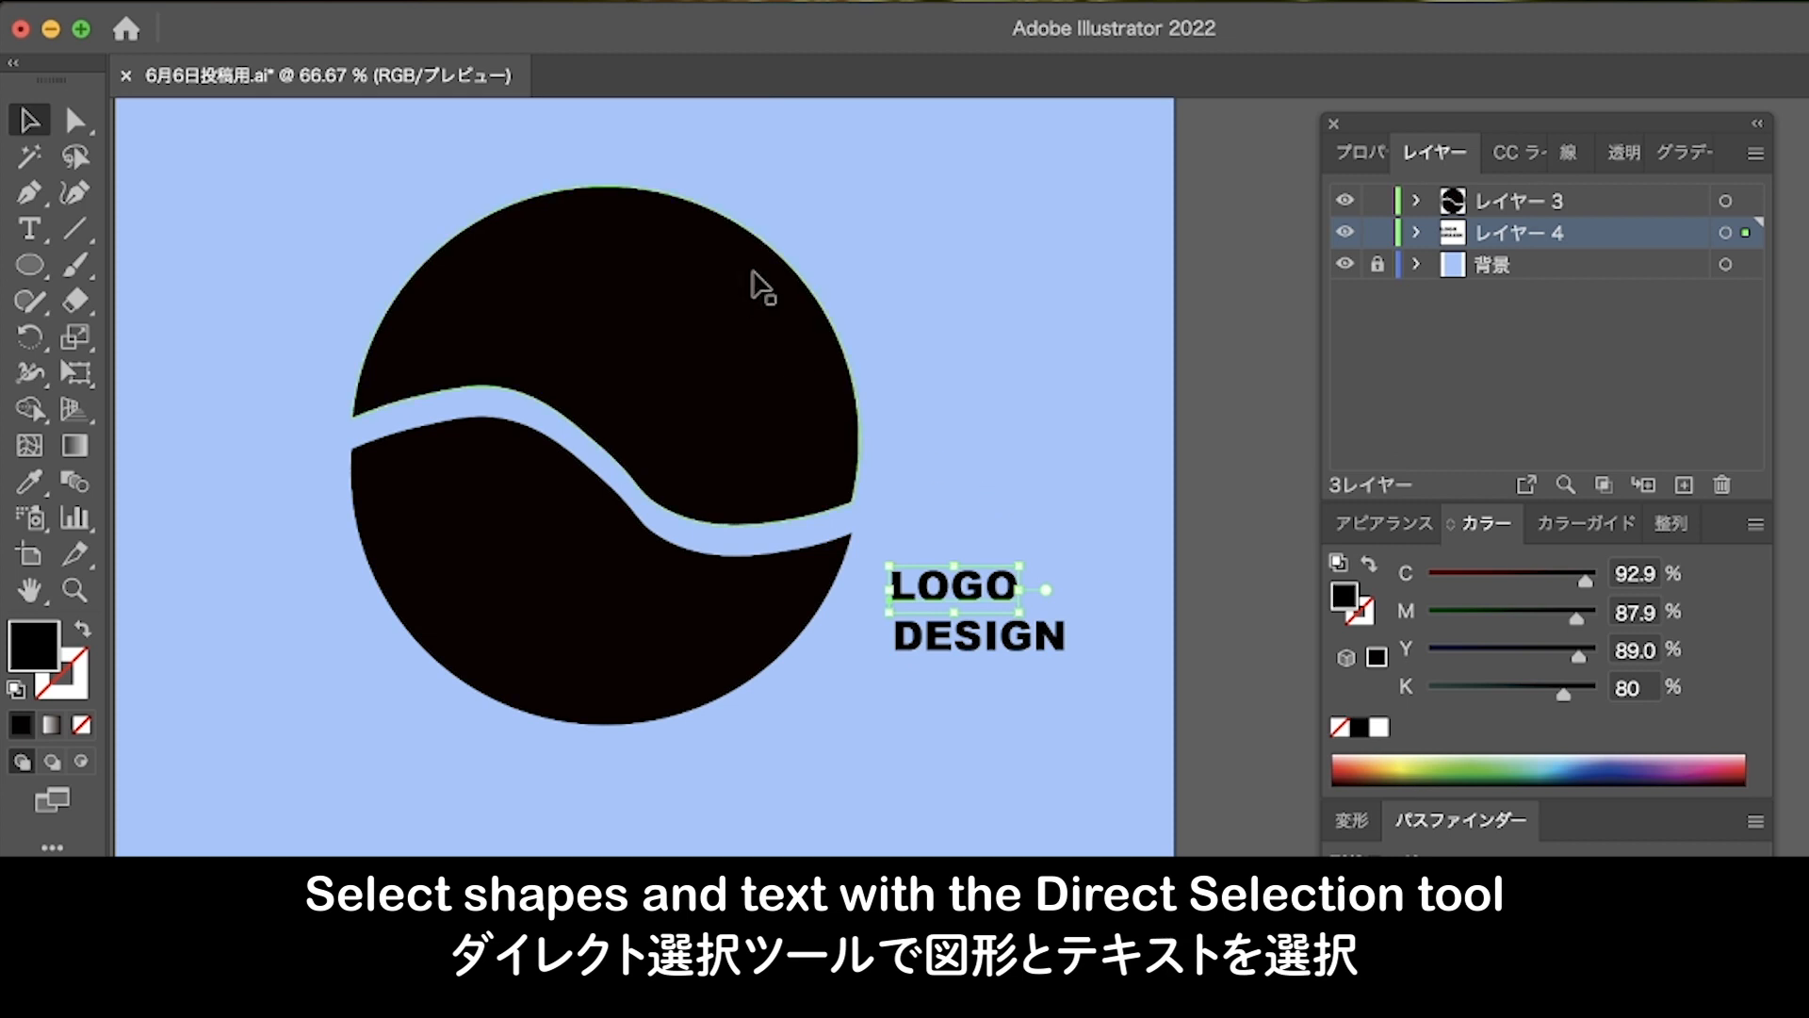
pyautogui.click(77, 120)
pyautogui.keyDown('shift'); pyautogui.click(522, 296); pyautogui.keyUp('shift')
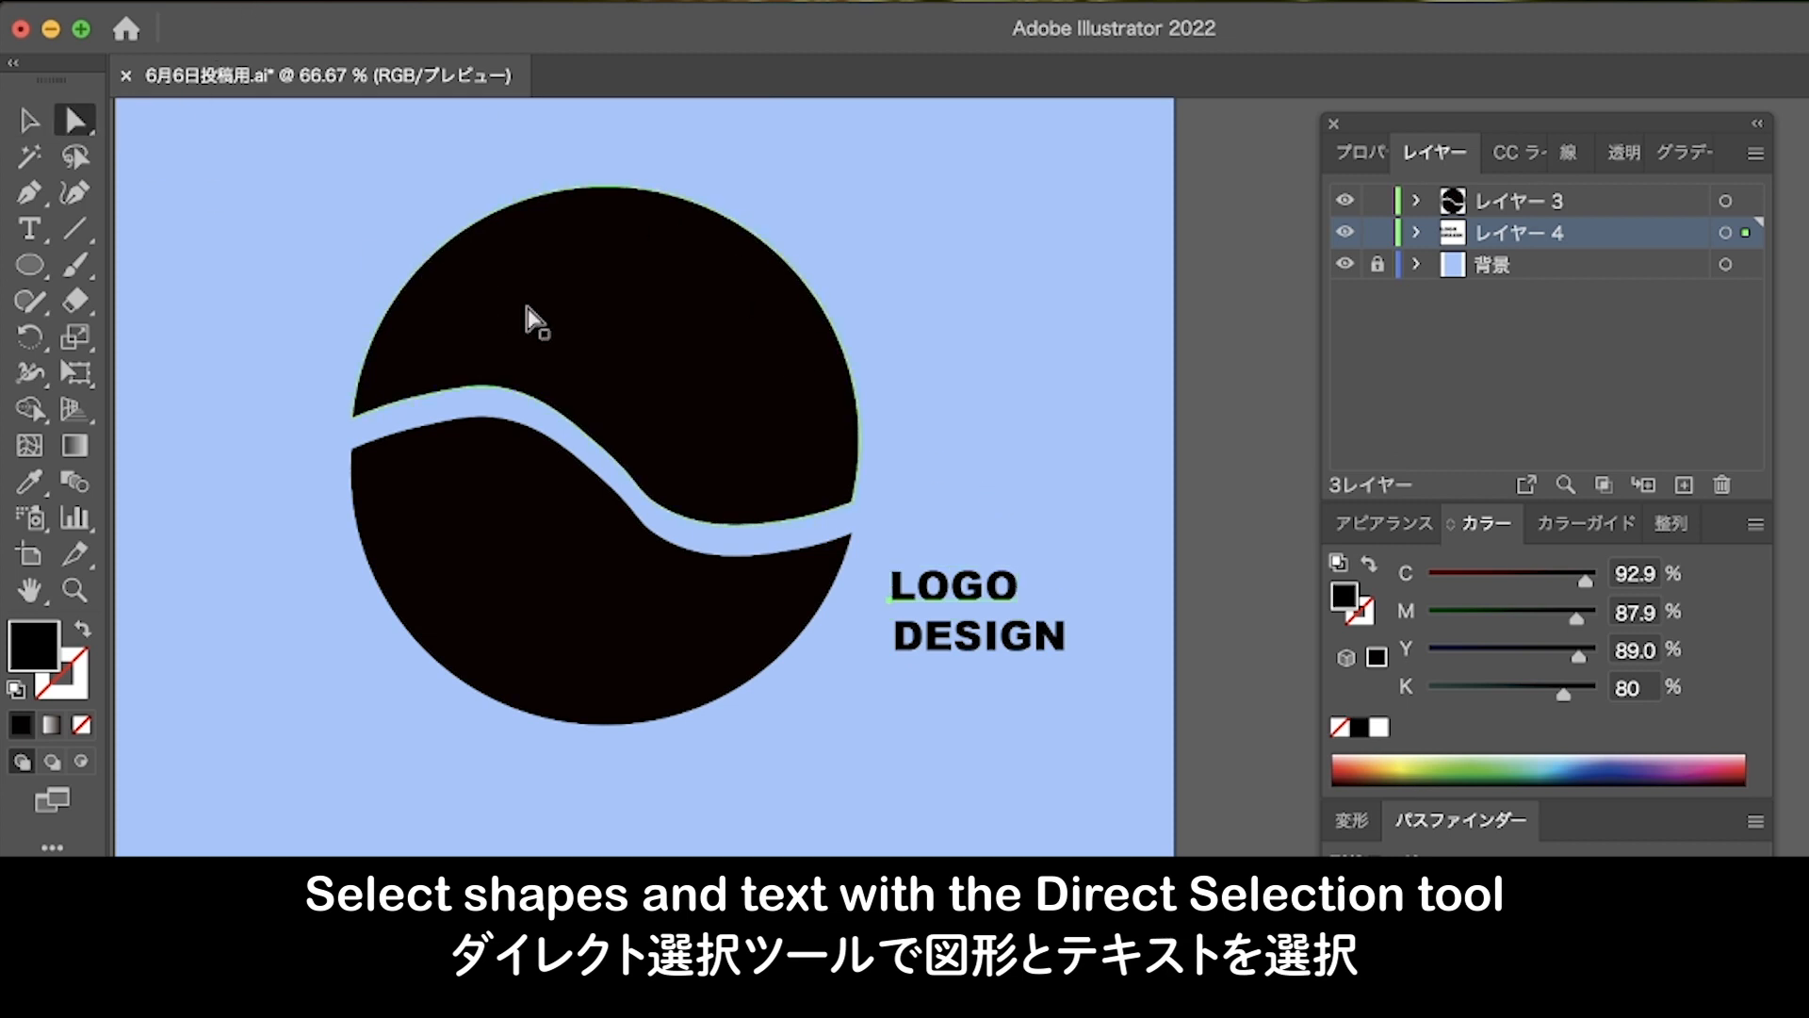
pyautogui.click(400, 1)
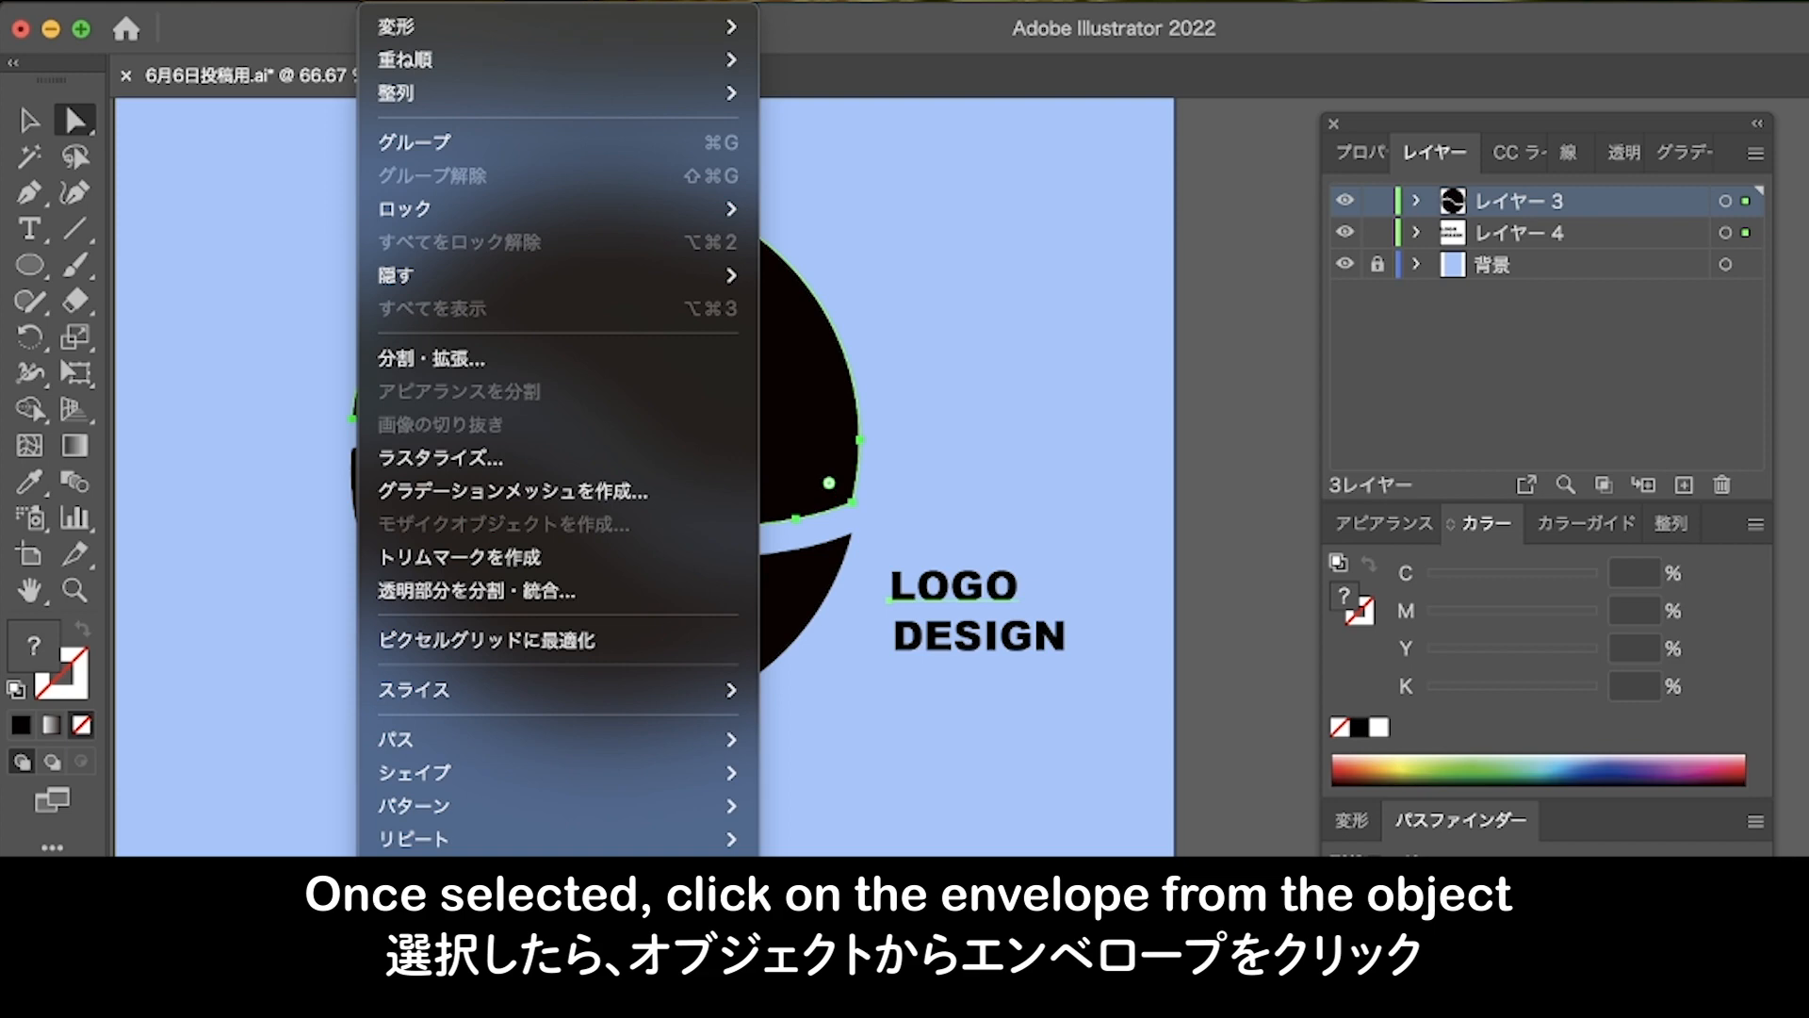
pyautogui.click(895, 971)
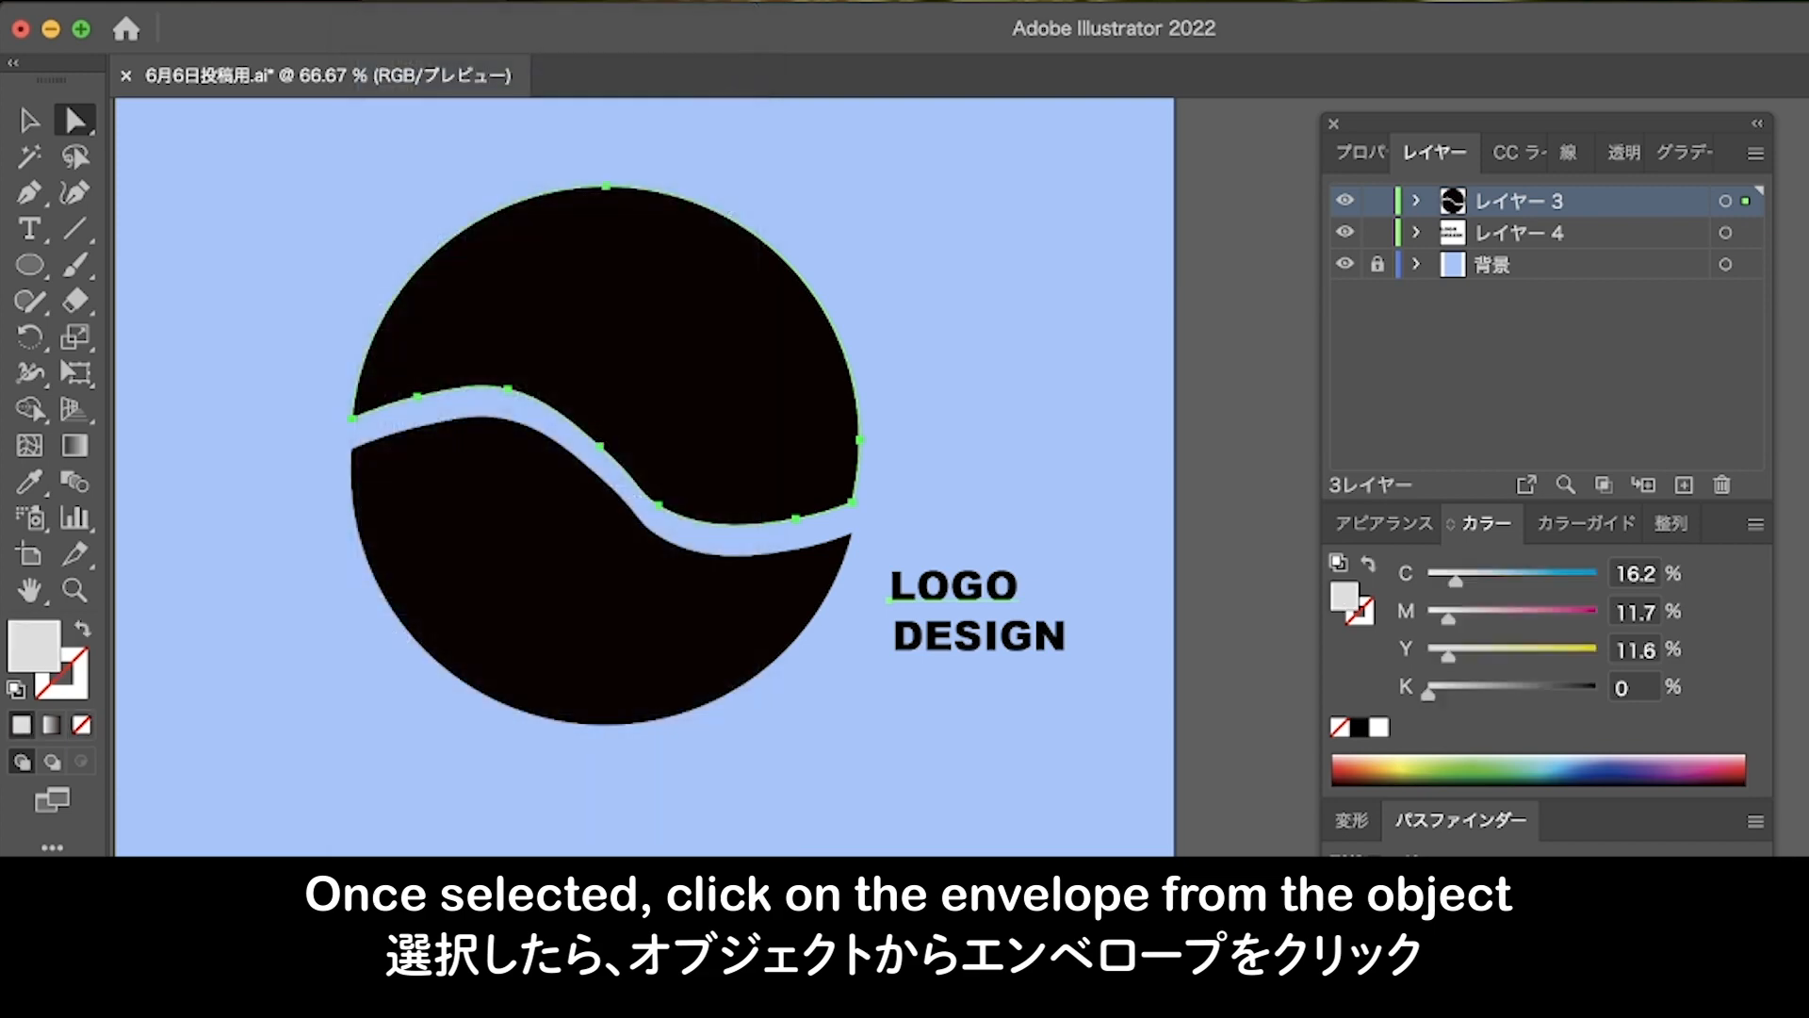
pyautogui.click(937, 844)
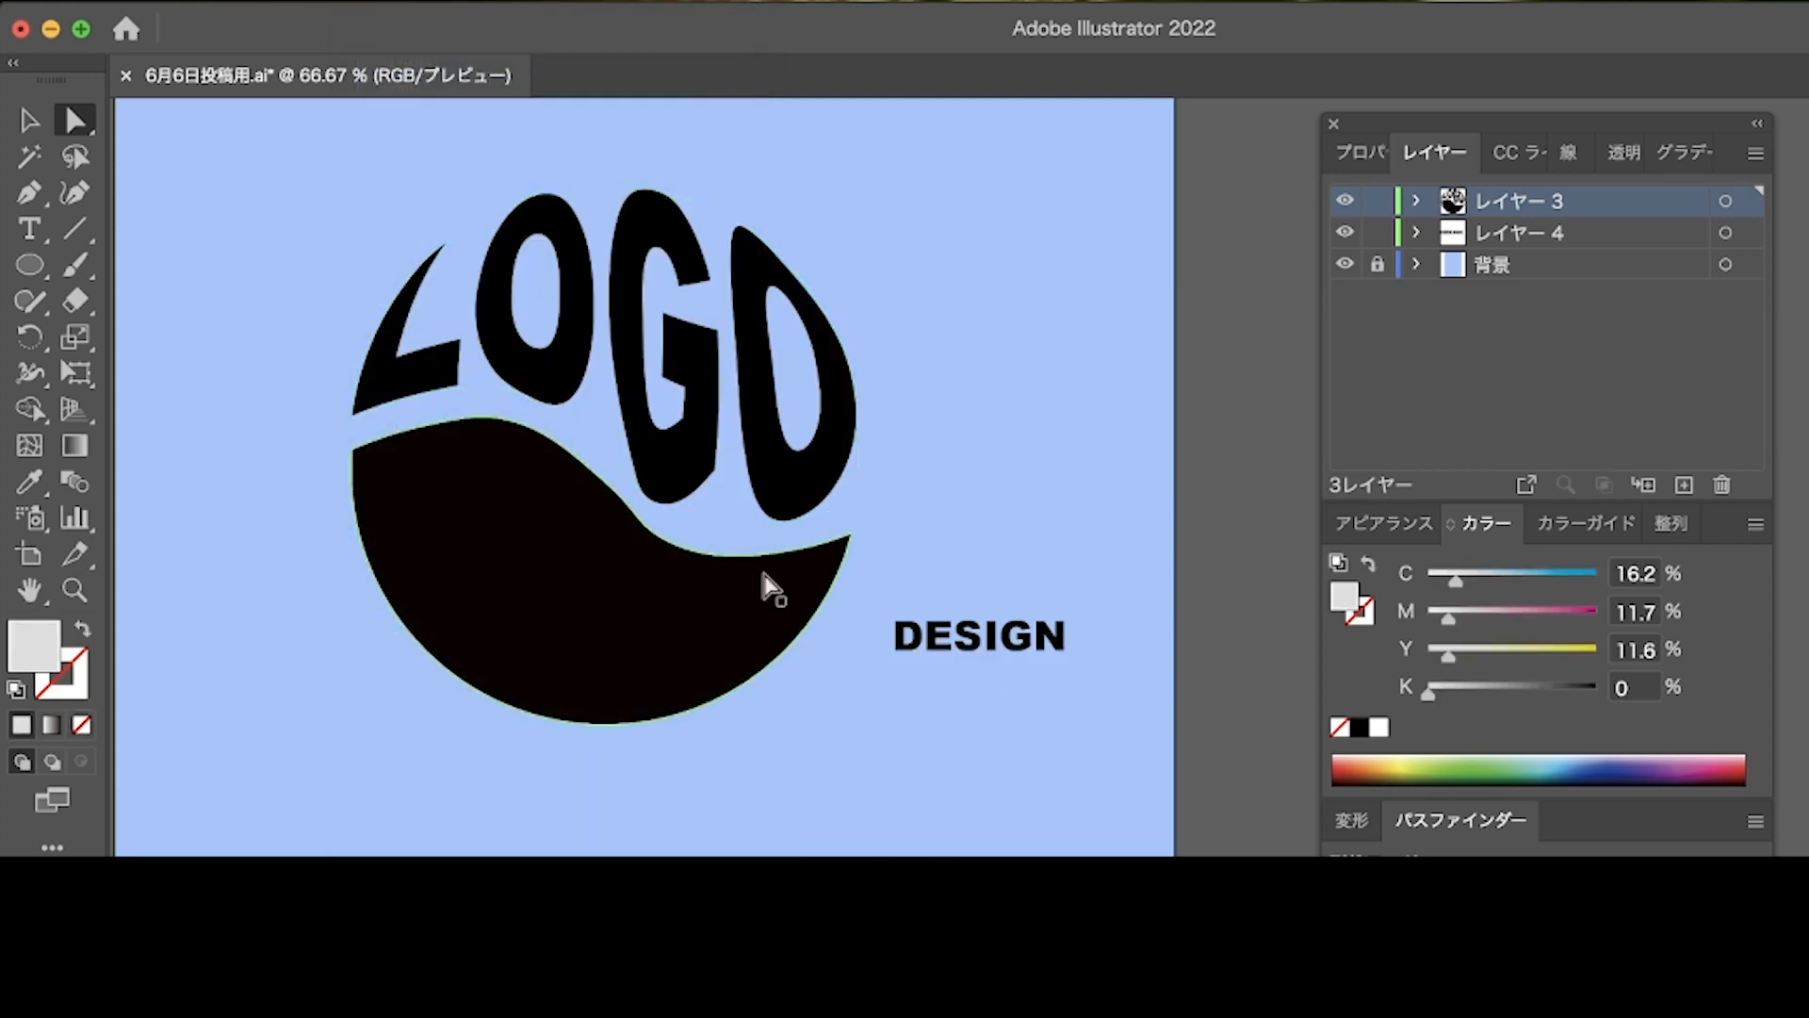
# Warp the "DESIGN" text into the circle's lower piece with an envelope distort made from the top object.
pyautogui.click(703, 596)
pyautogui.keyDown('shift'); pyautogui.click(1008, 631); pyautogui.keyUp('shift')
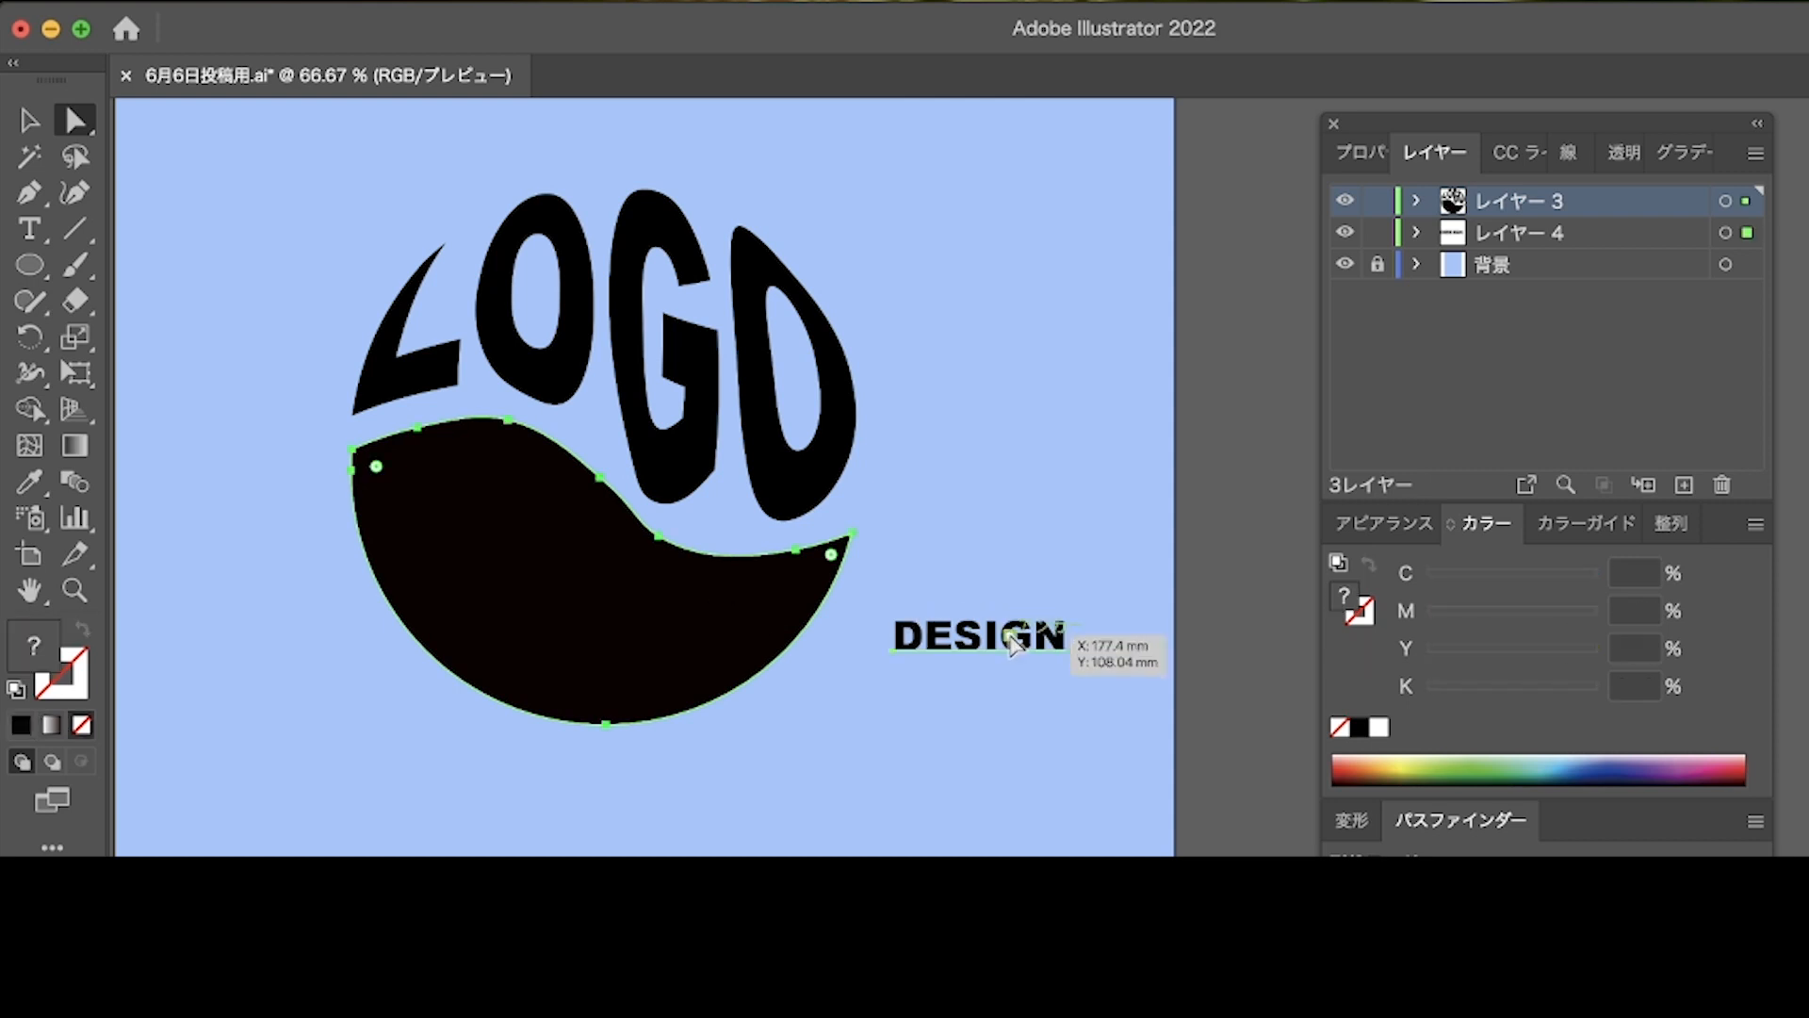
pyautogui.click(457, 4)
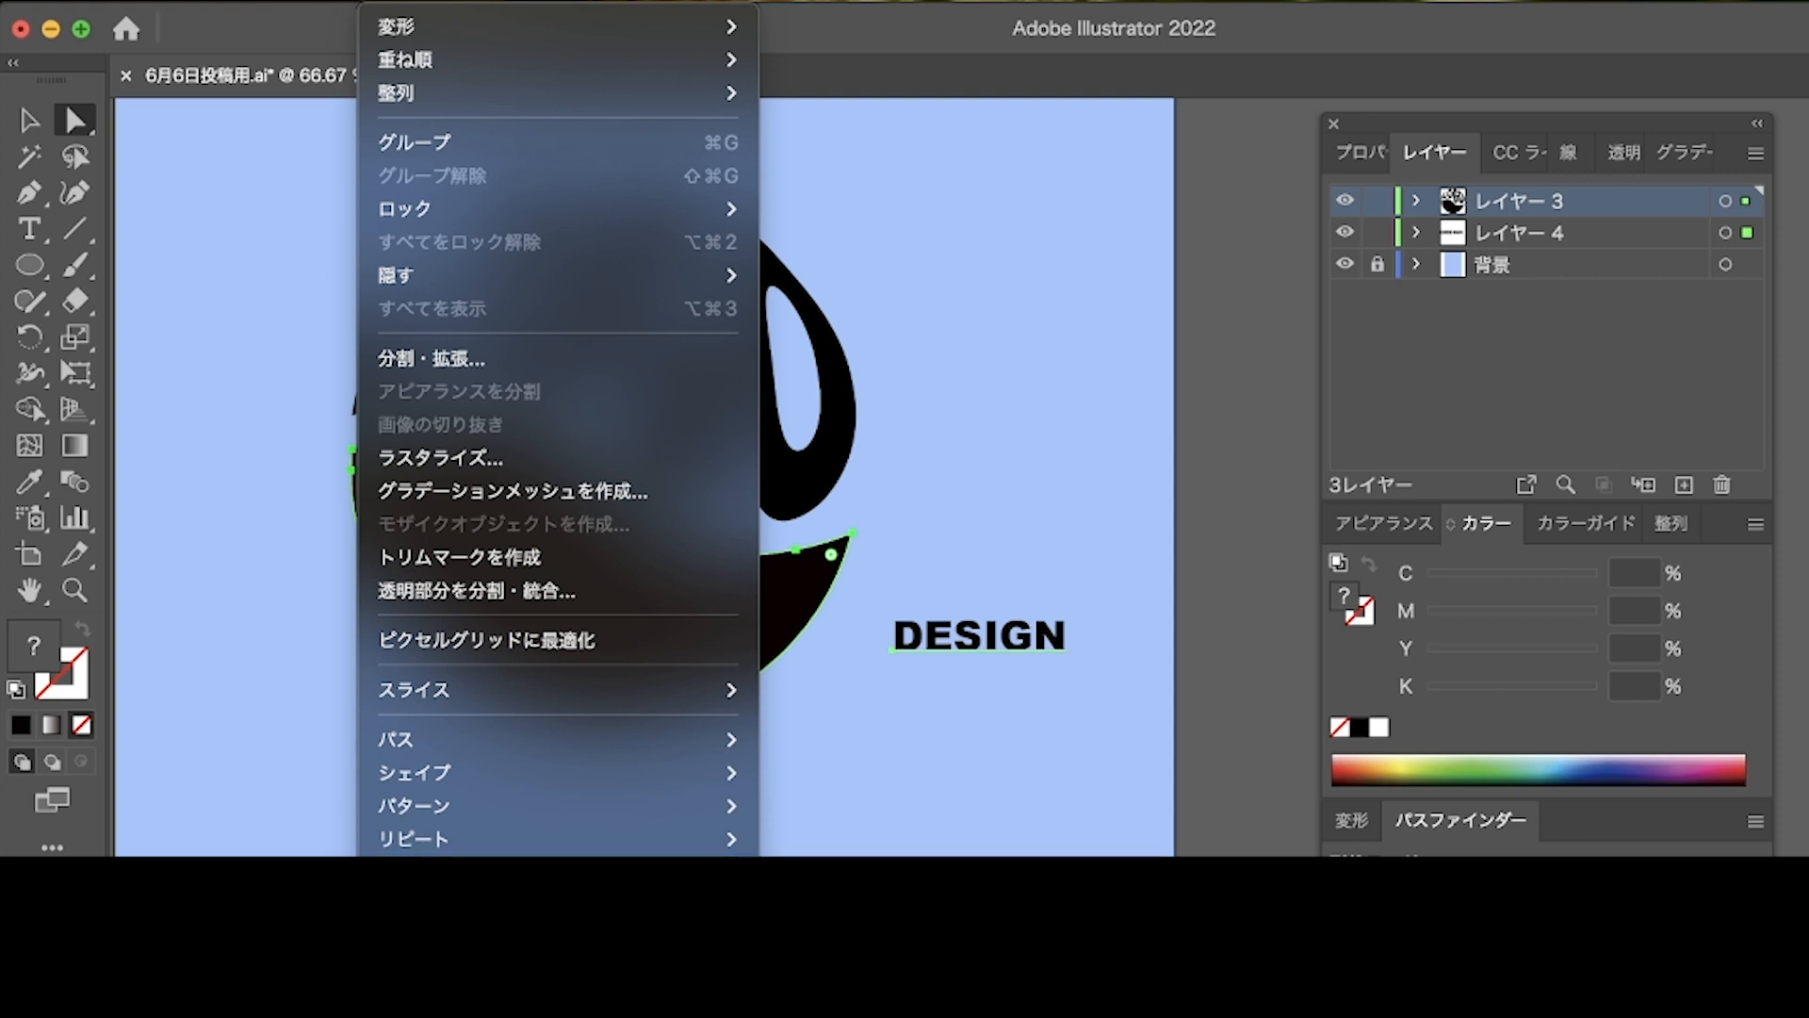
pyautogui.click(876, 972)
pyautogui.click(793, 769)
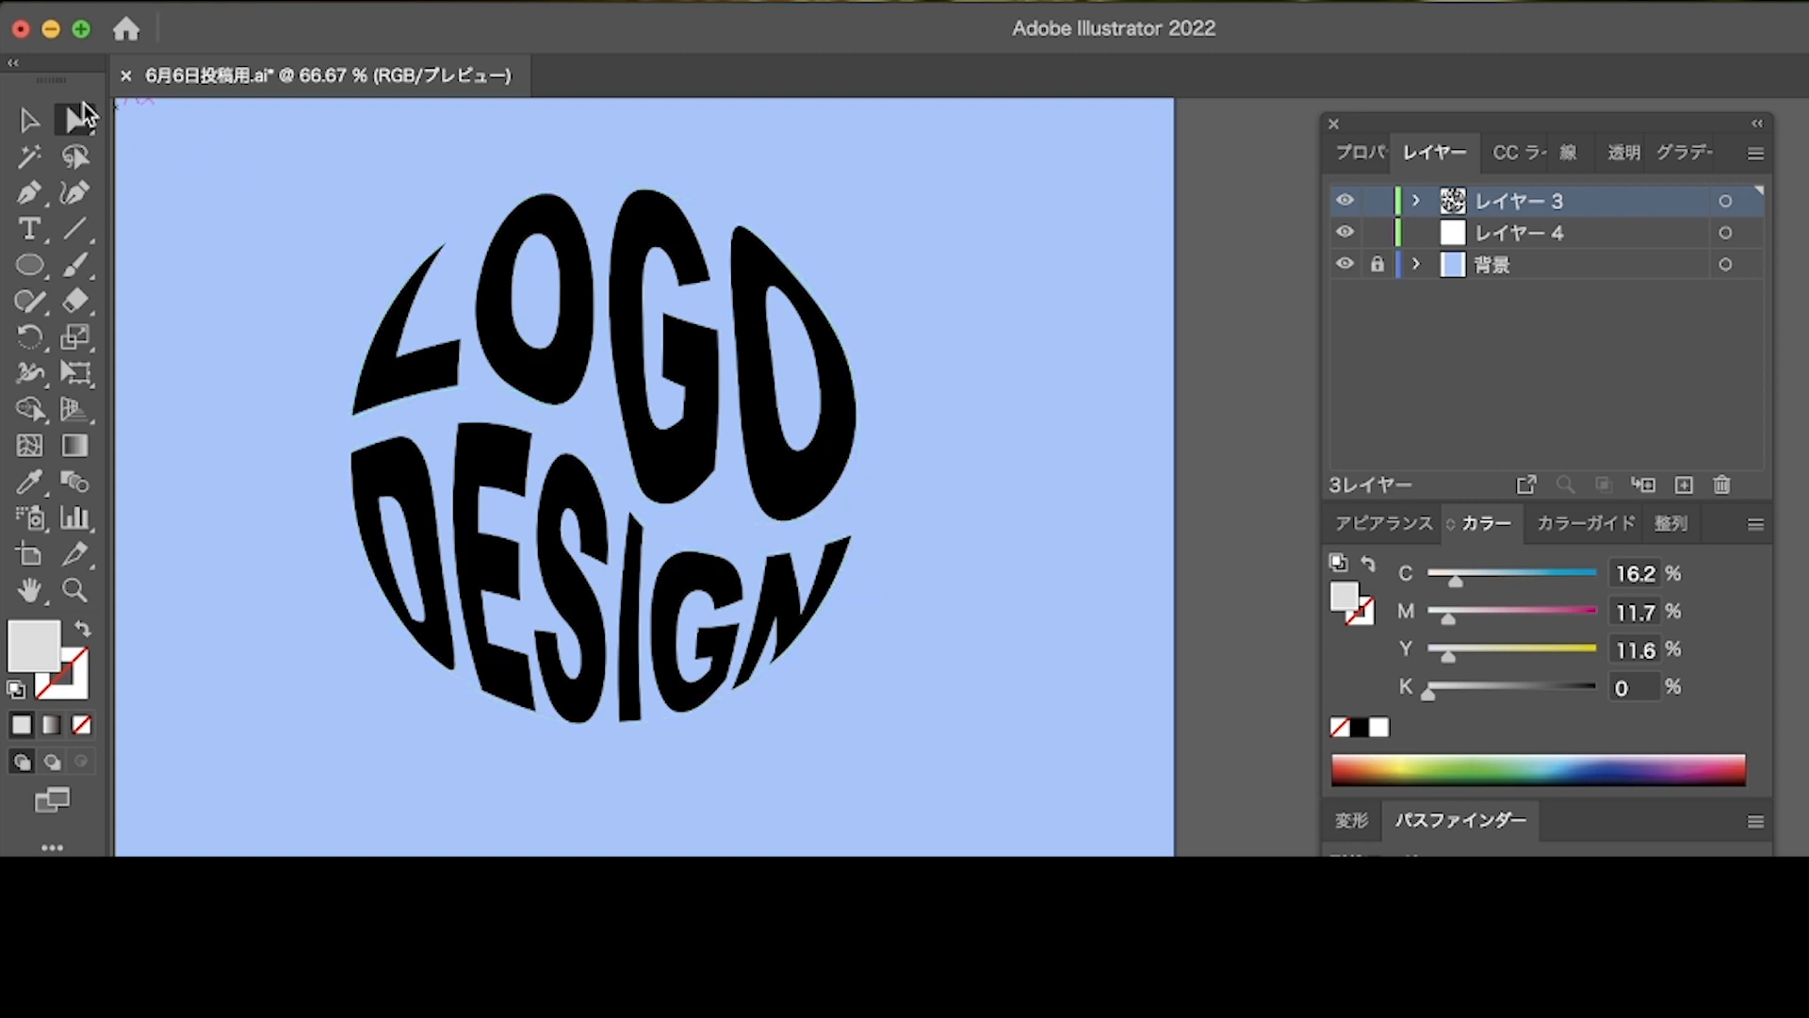
# Expand the whole warped "LOGO DESIGN" artwork into editable paths, with both Object and Fill included.
pyautogui.click(81, 117)
pyautogui.moveTo(335, 131); pyautogui.dragTo(939, 836)
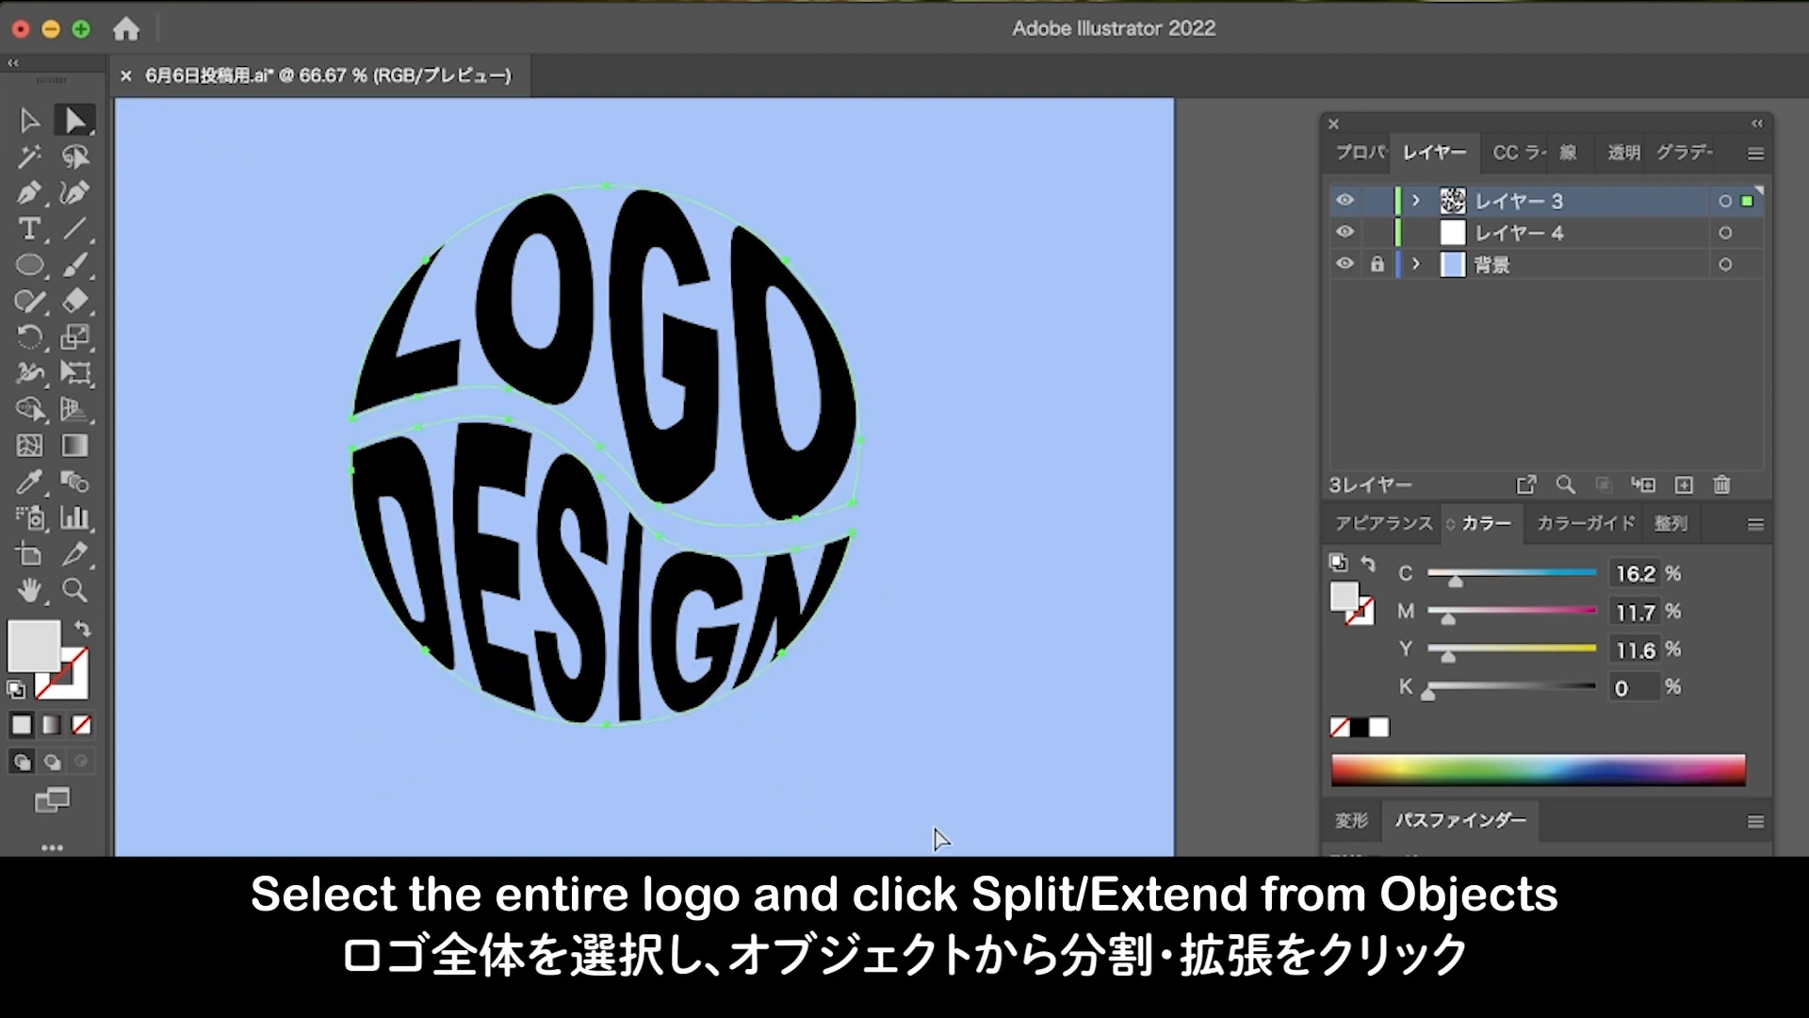
pyautogui.click(459, 3)
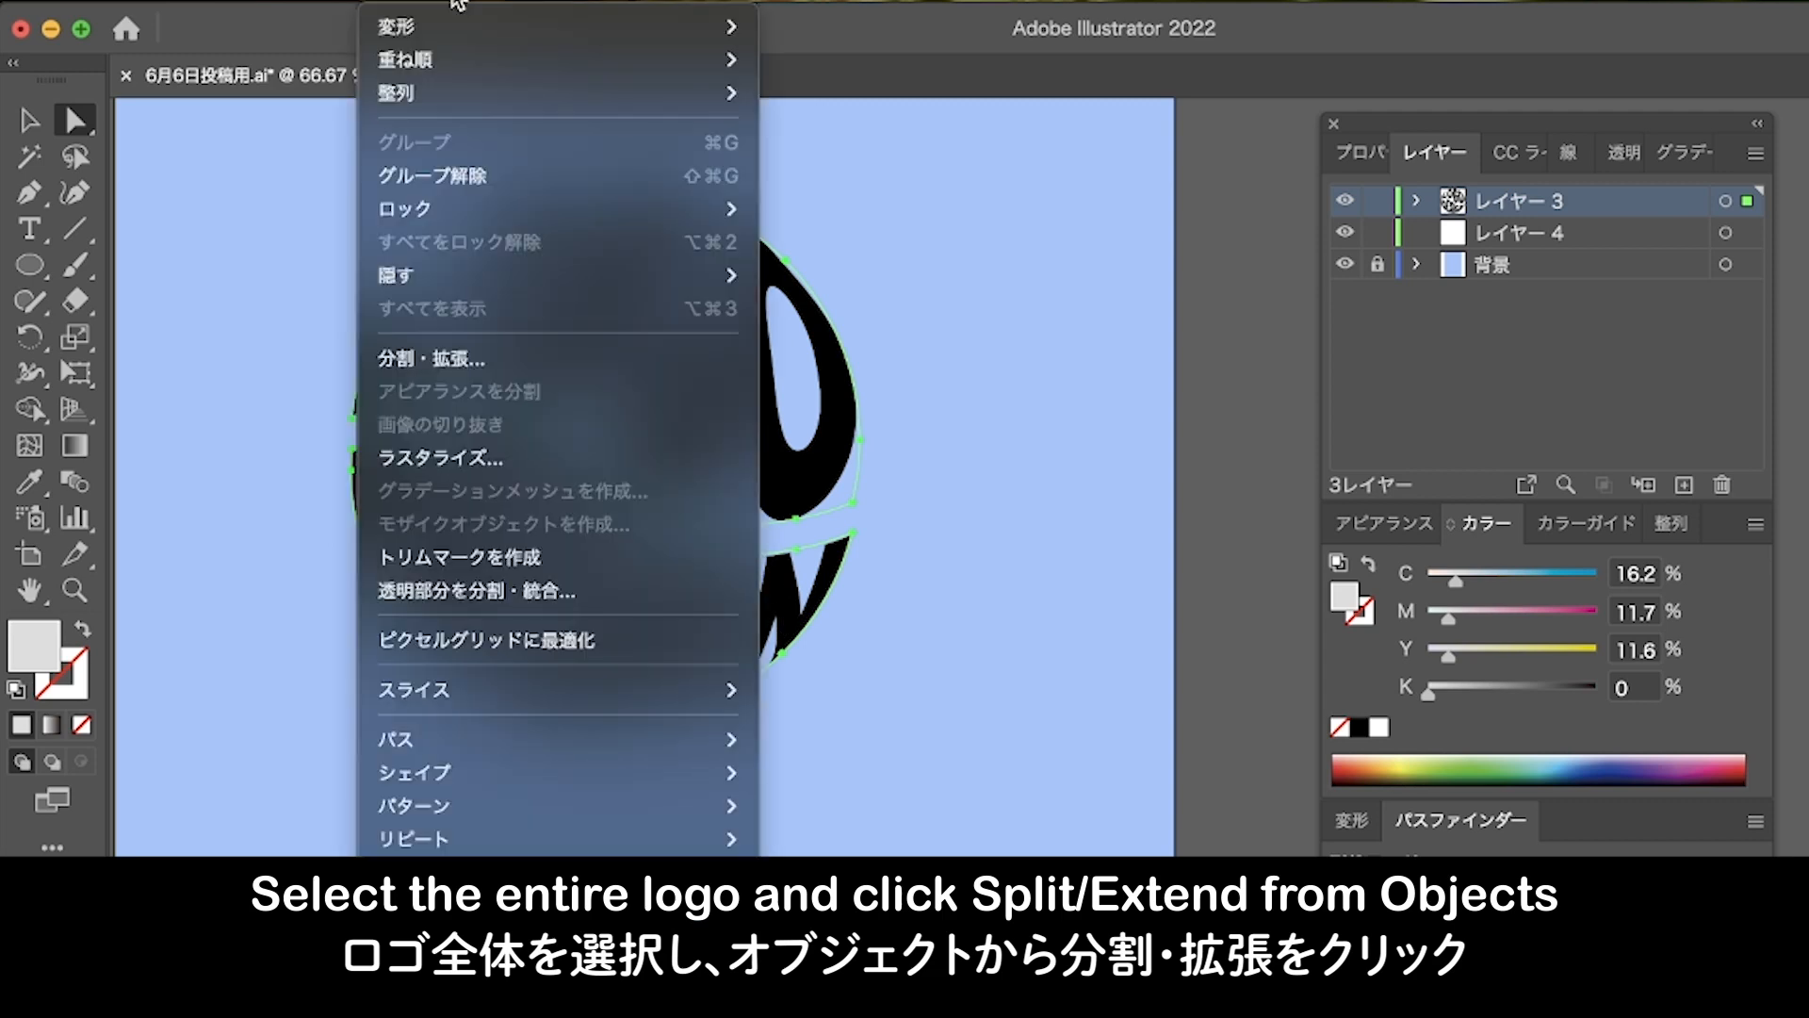
pyautogui.click(489, 366)
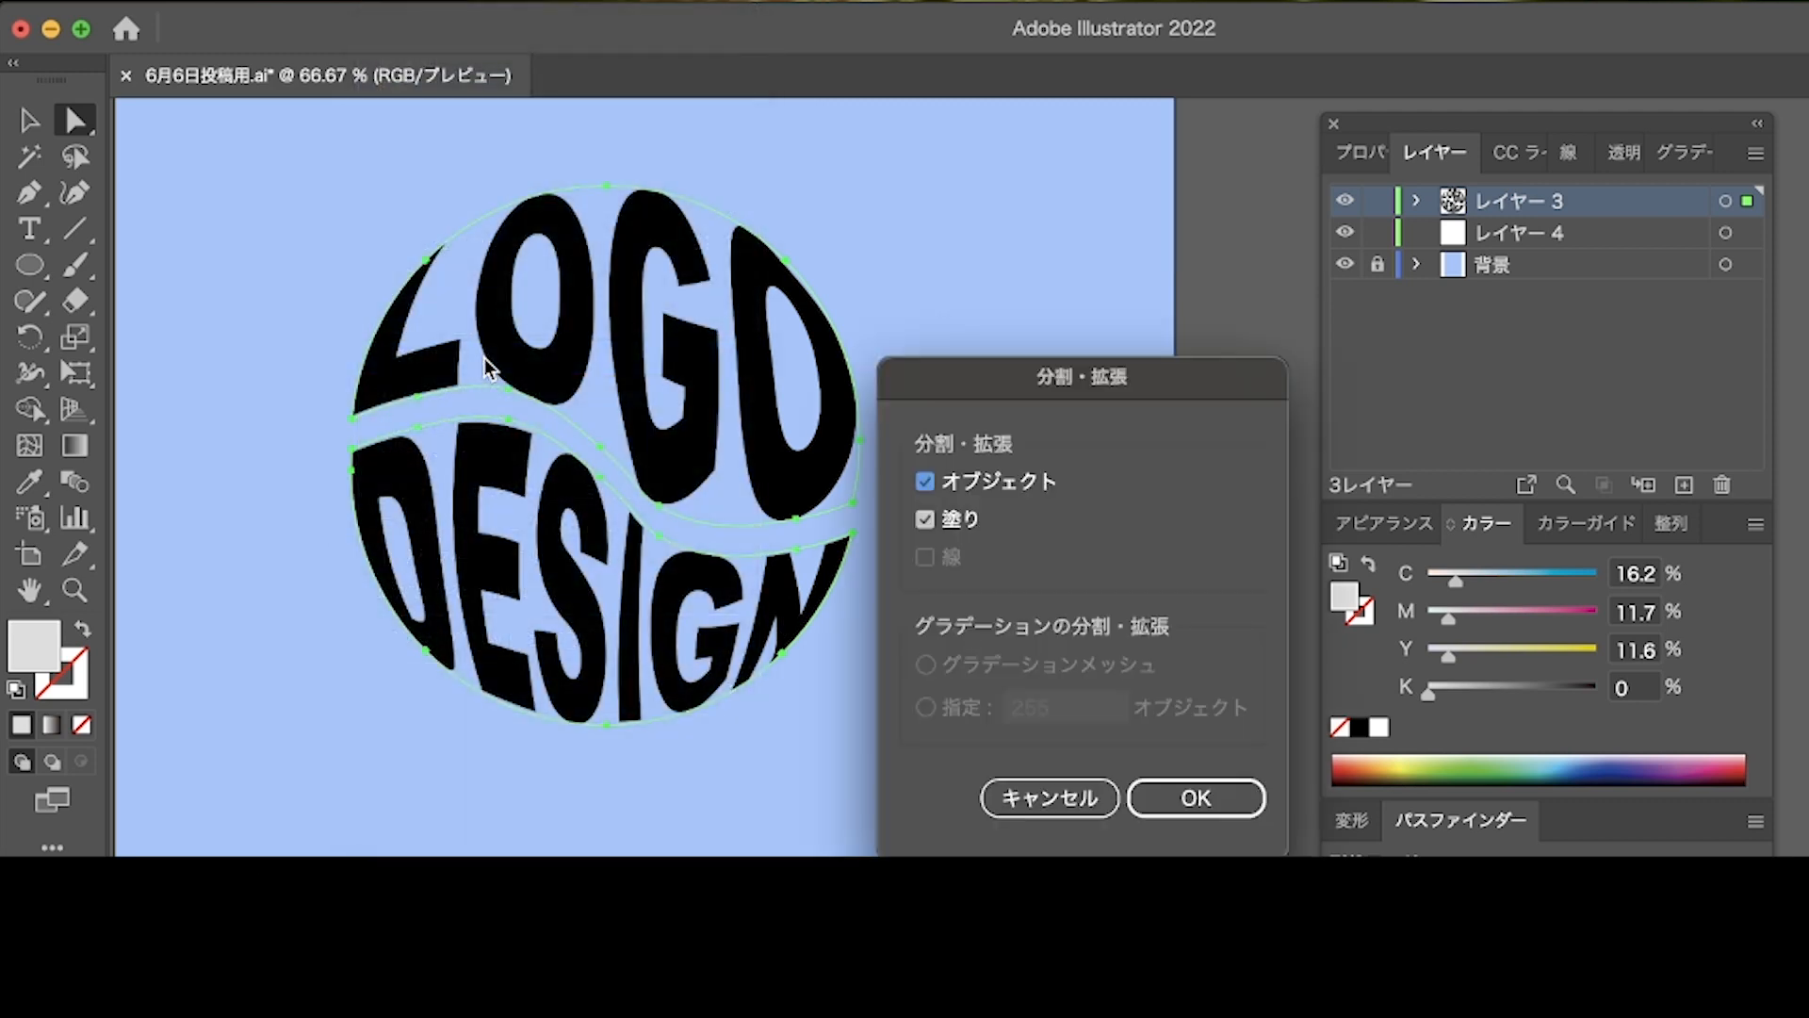
pyautogui.click(1183, 793)
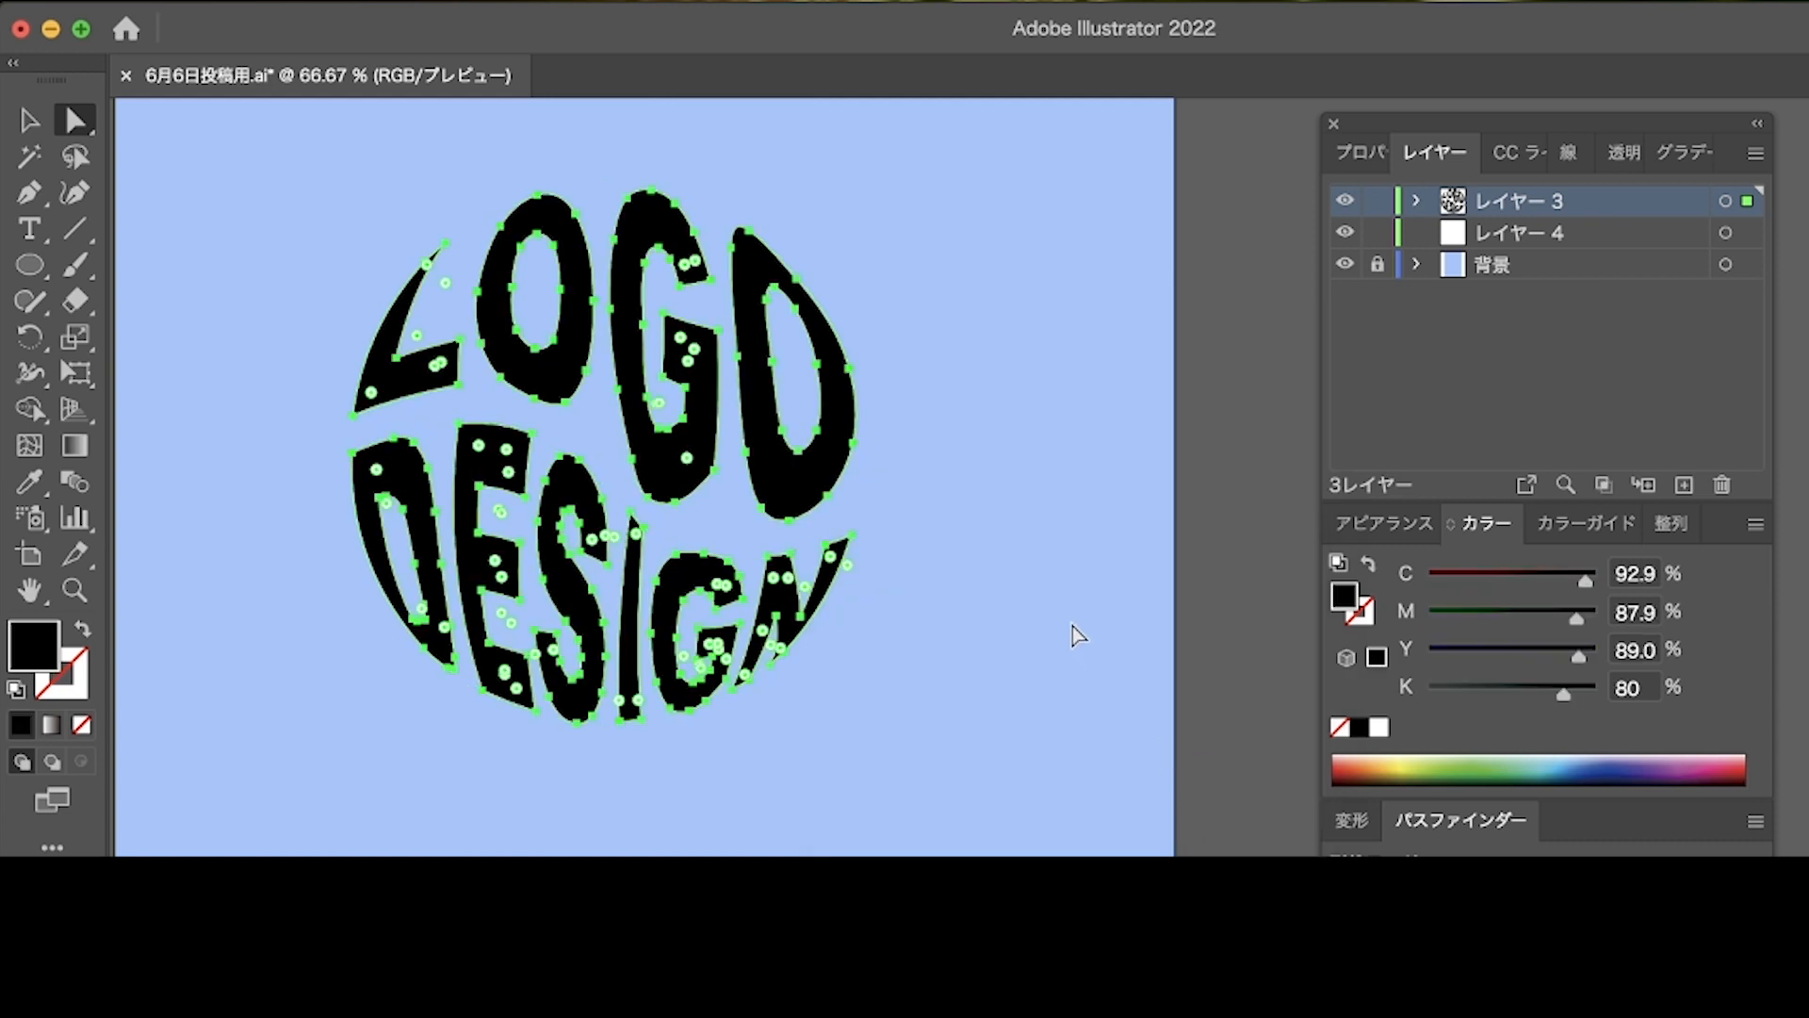
pyautogui.press('super+z')
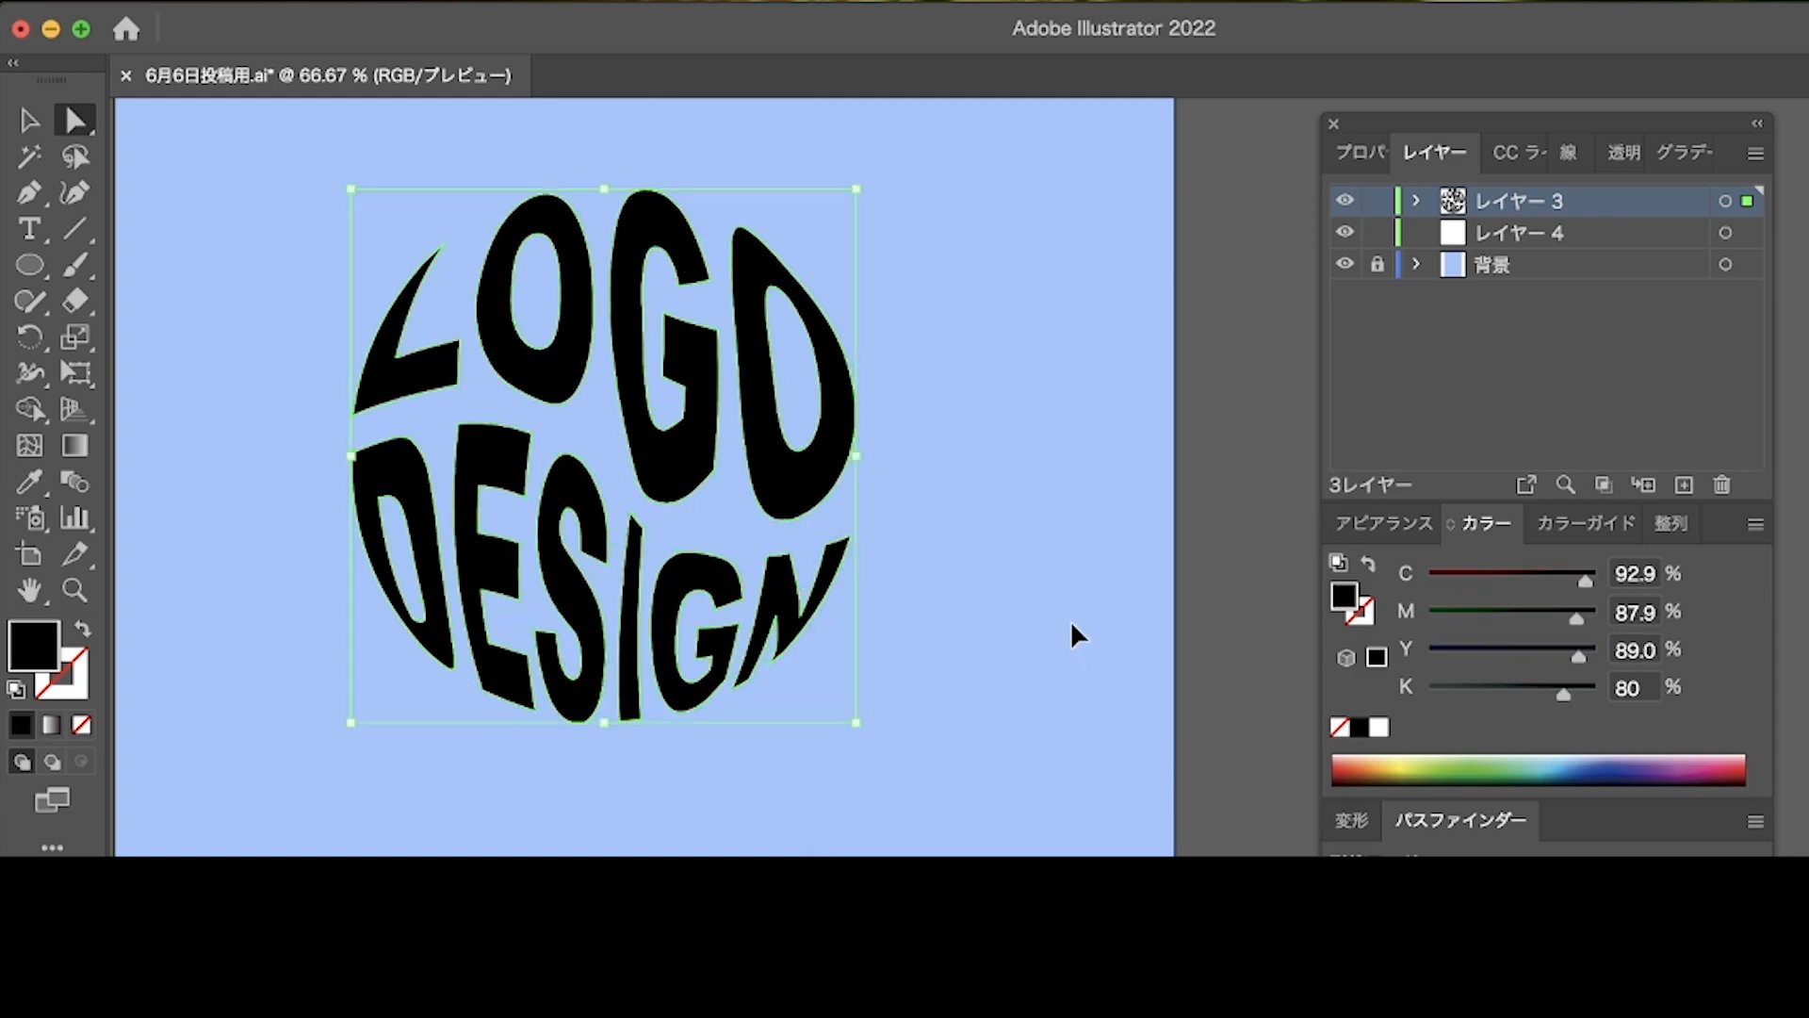
pyautogui.press('super+shift+z')
# Create a new layer and move it directly beneath レイヤー 3 in the layer order.
pyautogui.click(1545, 354)
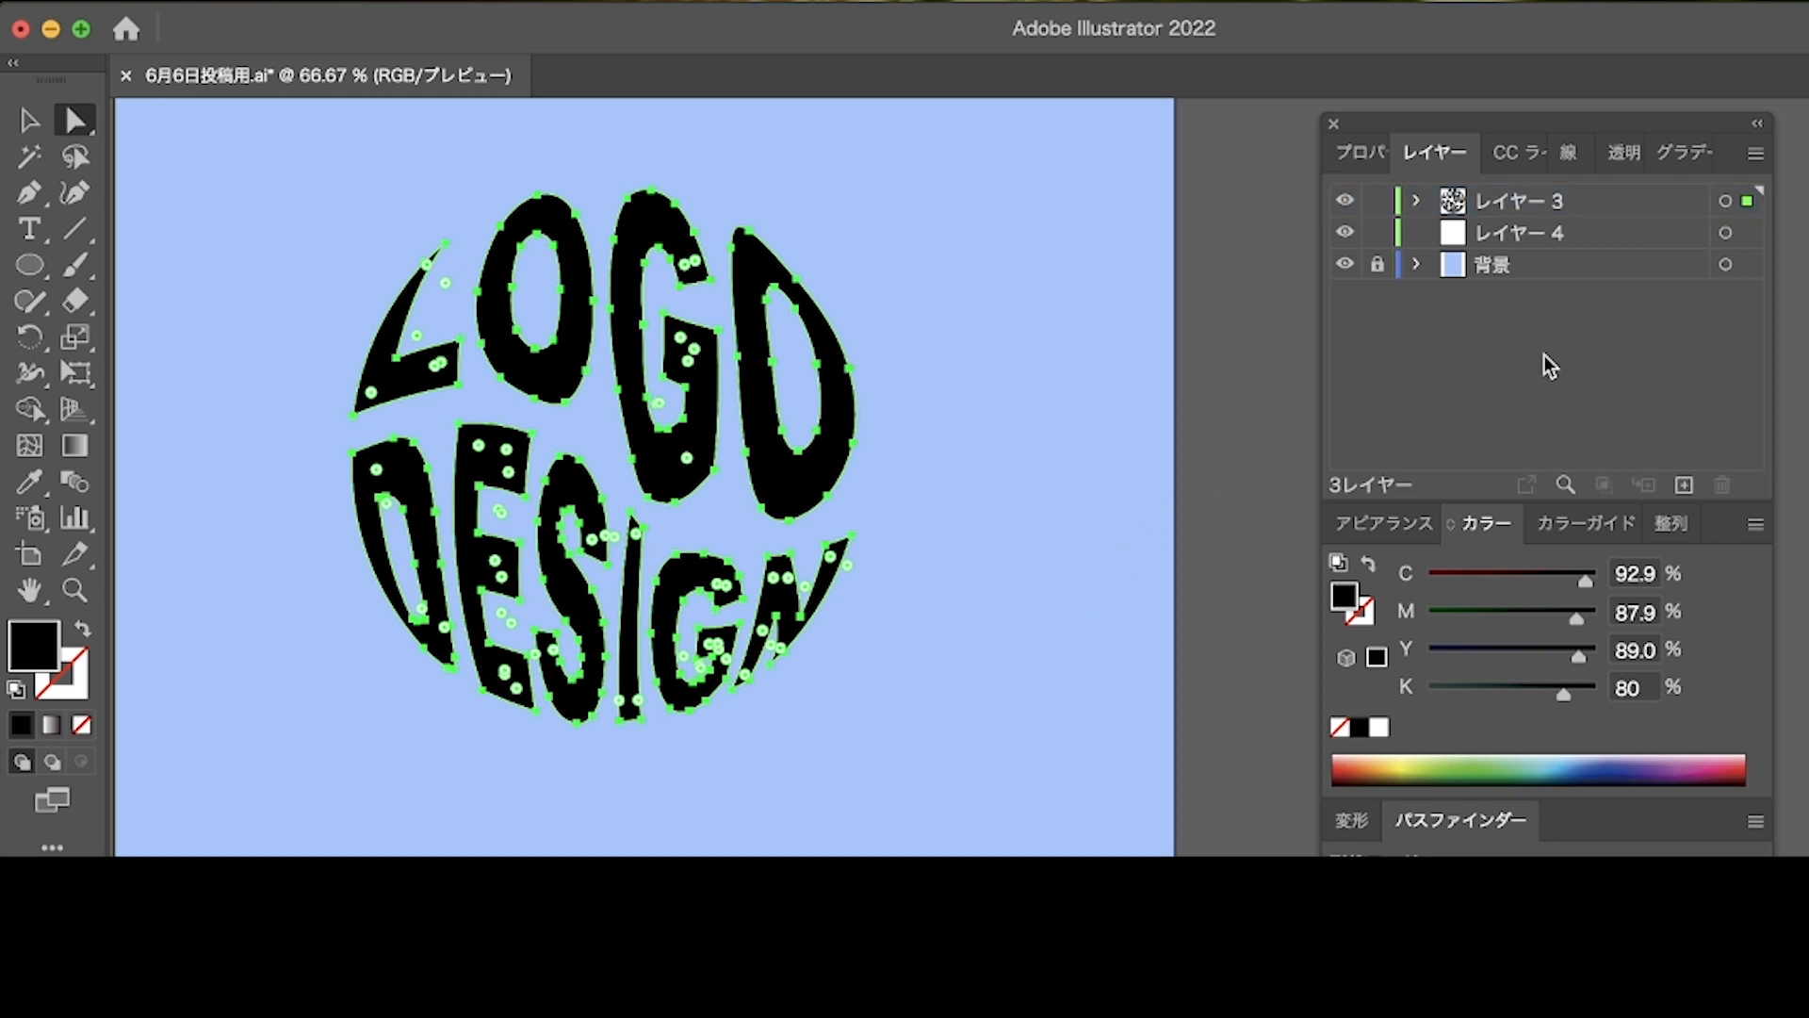
pyautogui.click(1684, 484)
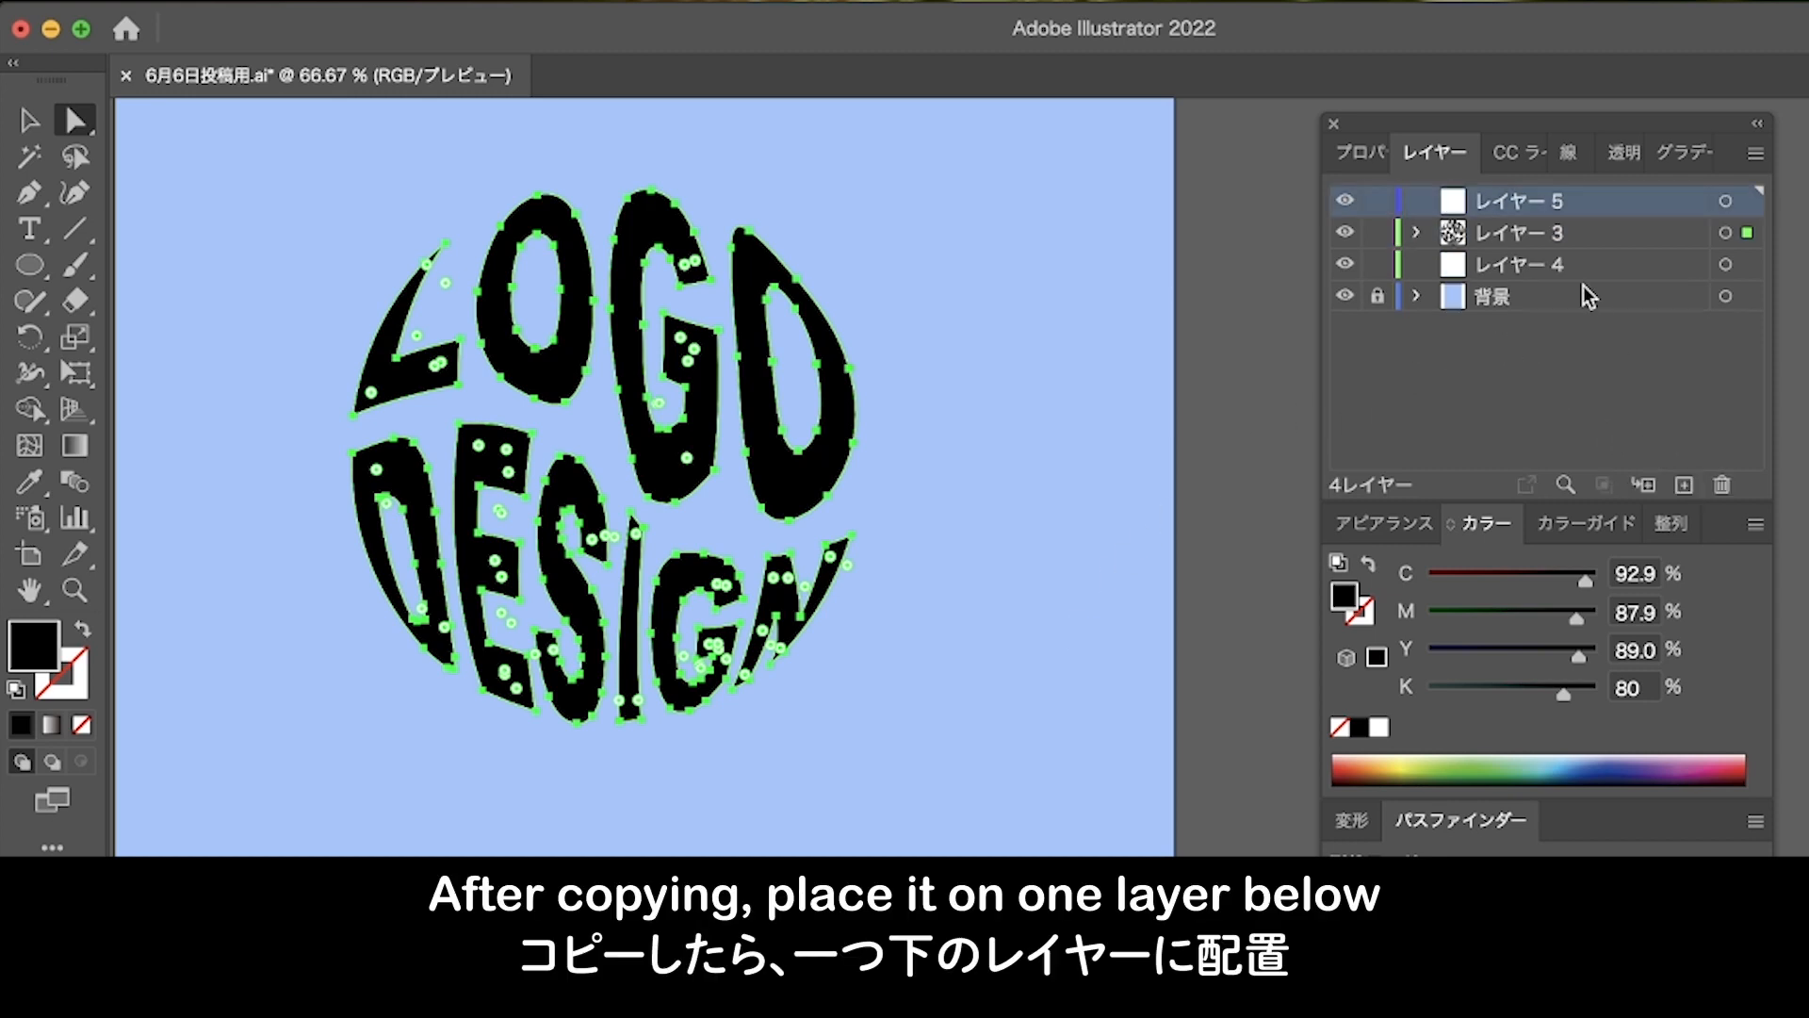
pyautogui.moveTo(1553, 209); pyautogui.dragTo(1554, 254)
pyautogui.click(1554, 236)
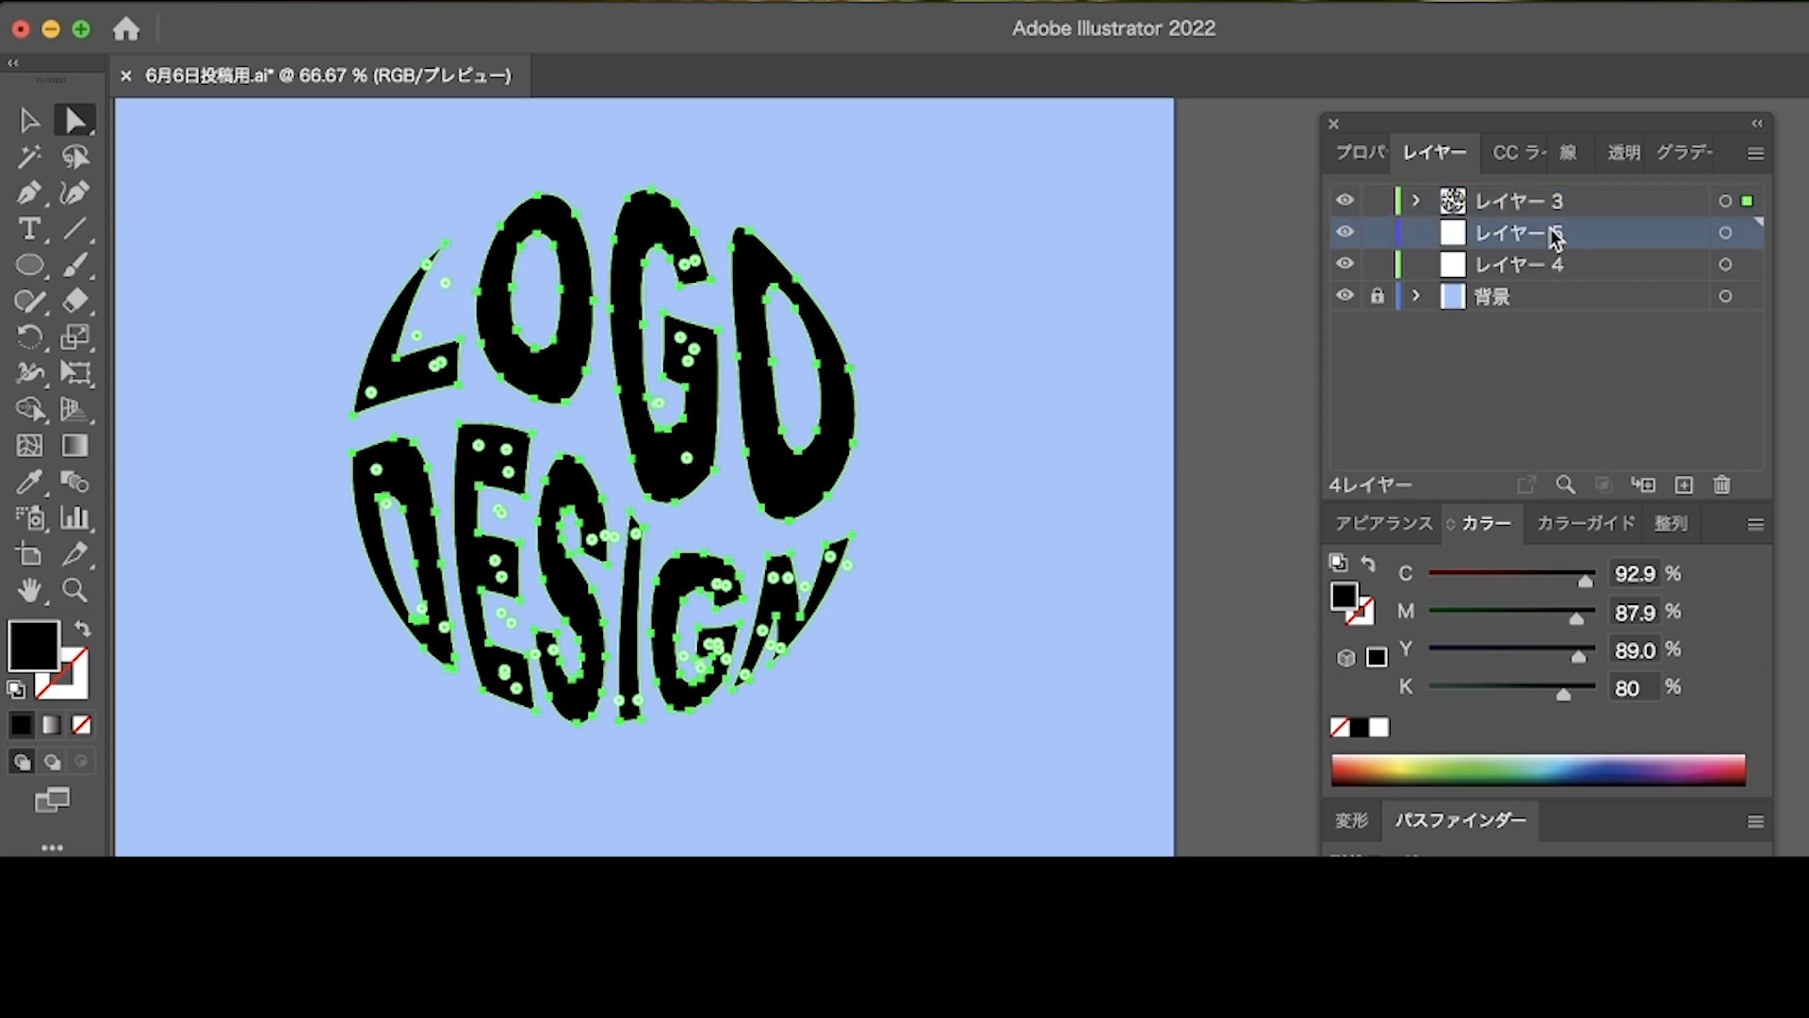
# Paste a copy of the logo onto レイヤー 5, shrink it to about 44 by 47 mm, and place it below and right of the original.
pyautogui.press('super+c')
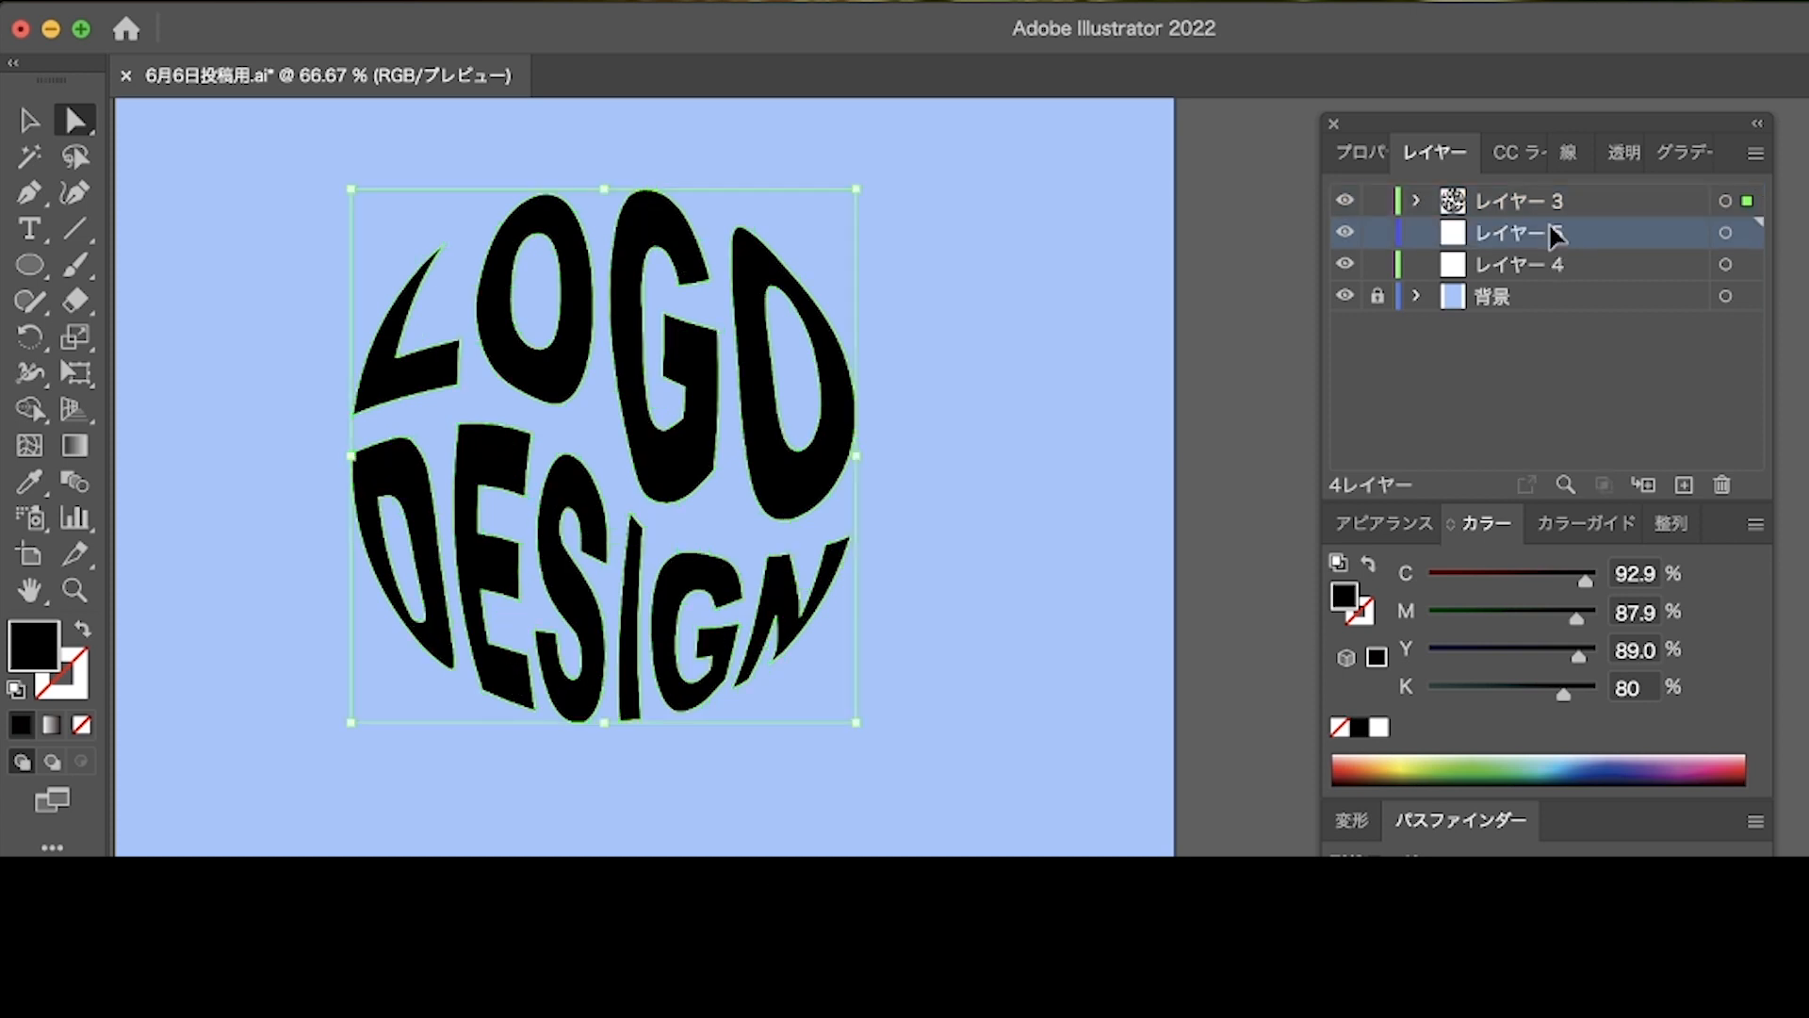
pyautogui.press('super+v')
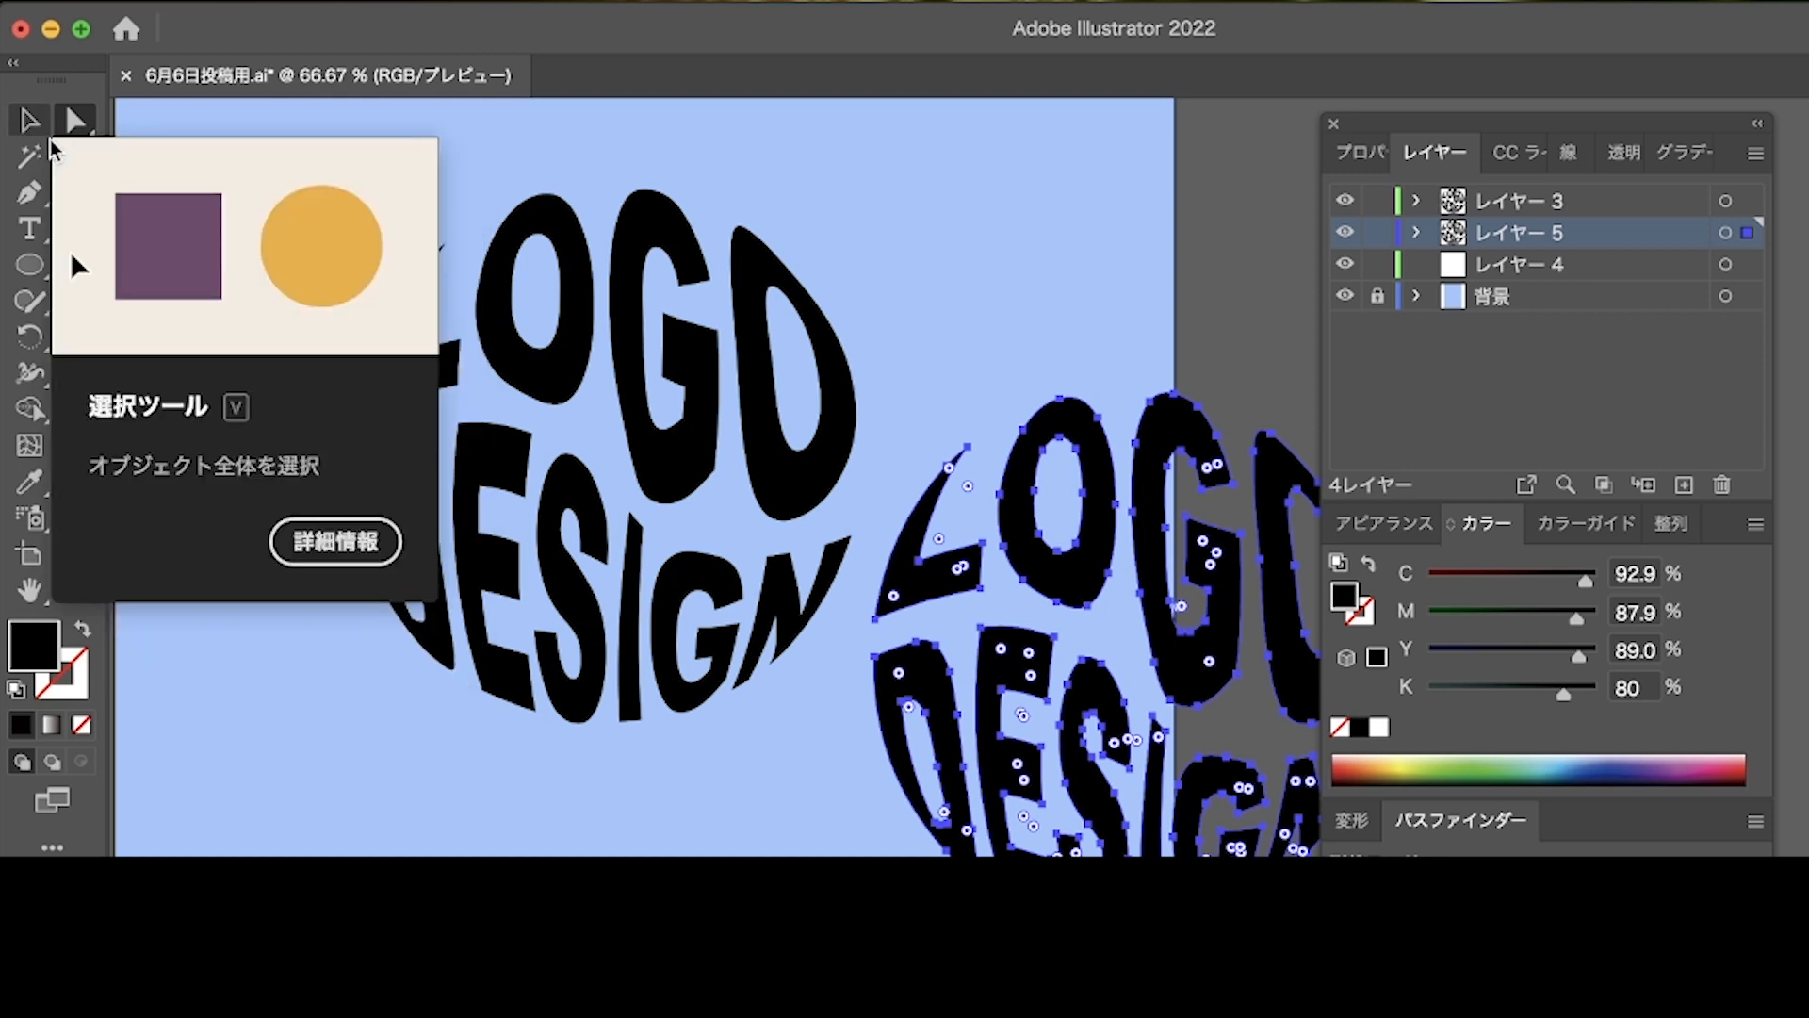
pyautogui.click(49, 144)
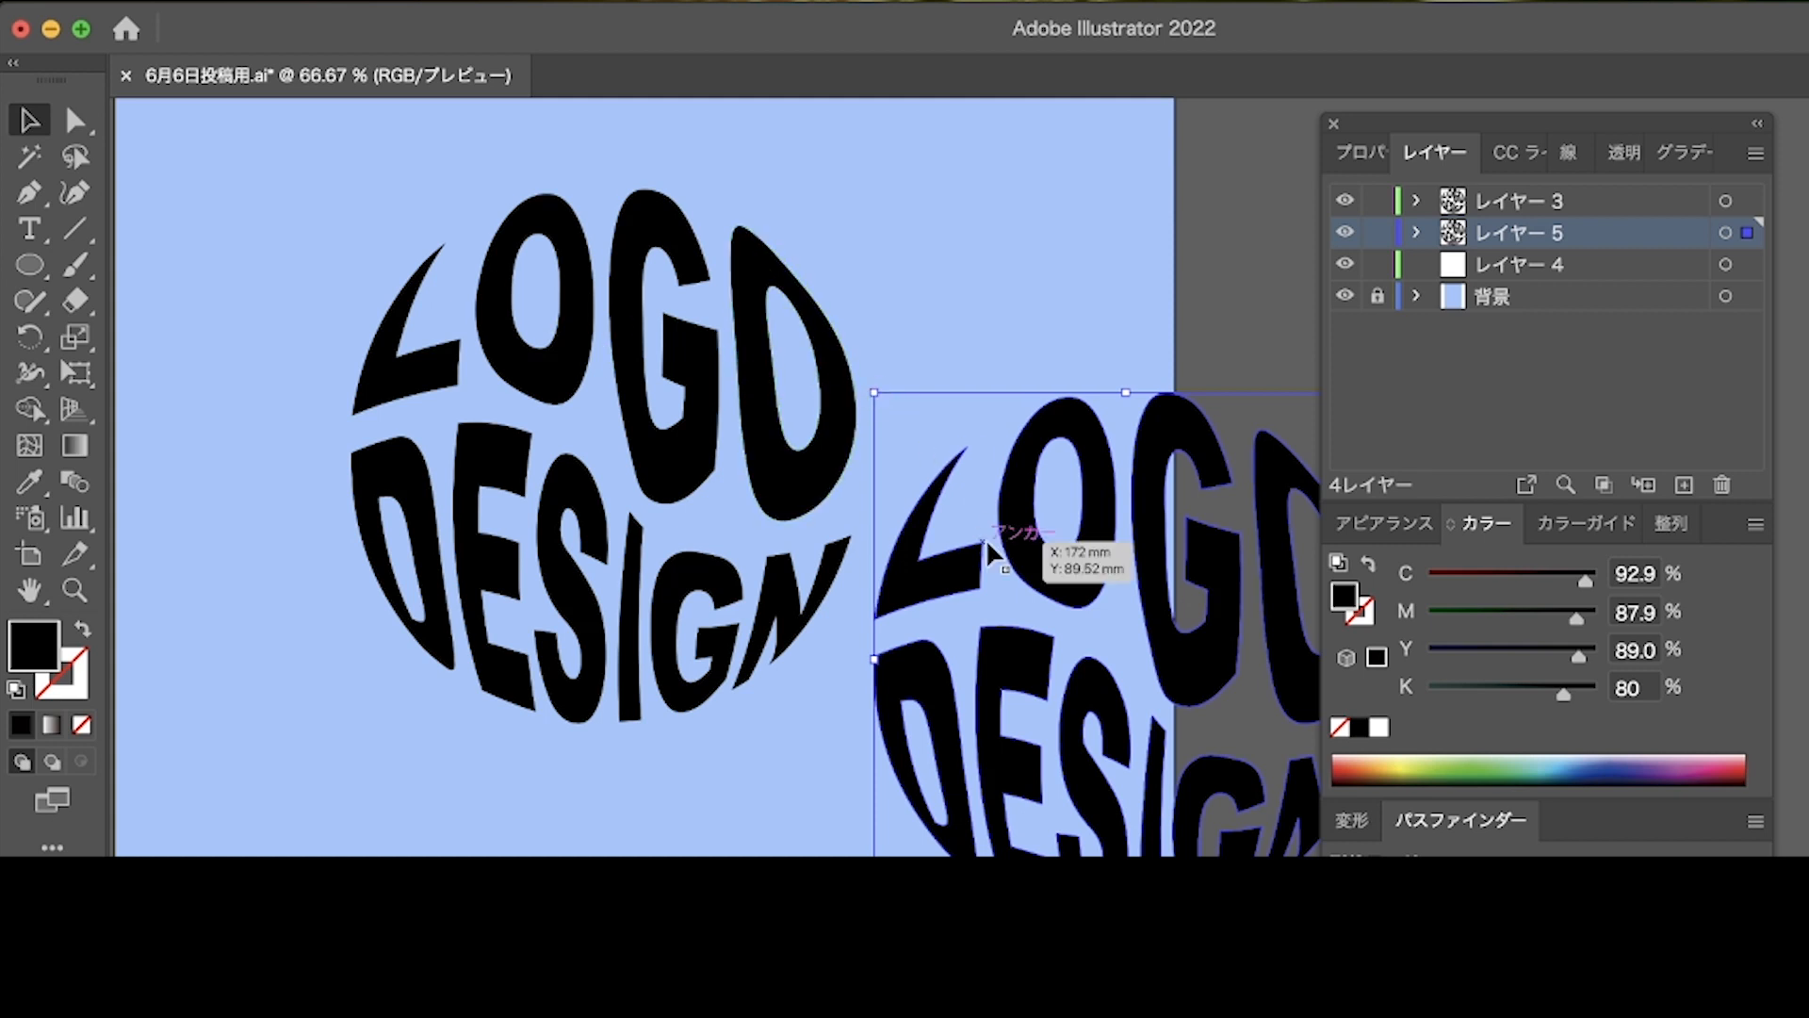
pyautogui.moveTo(877, 929); pyautogui.dragTo(1166, 671)
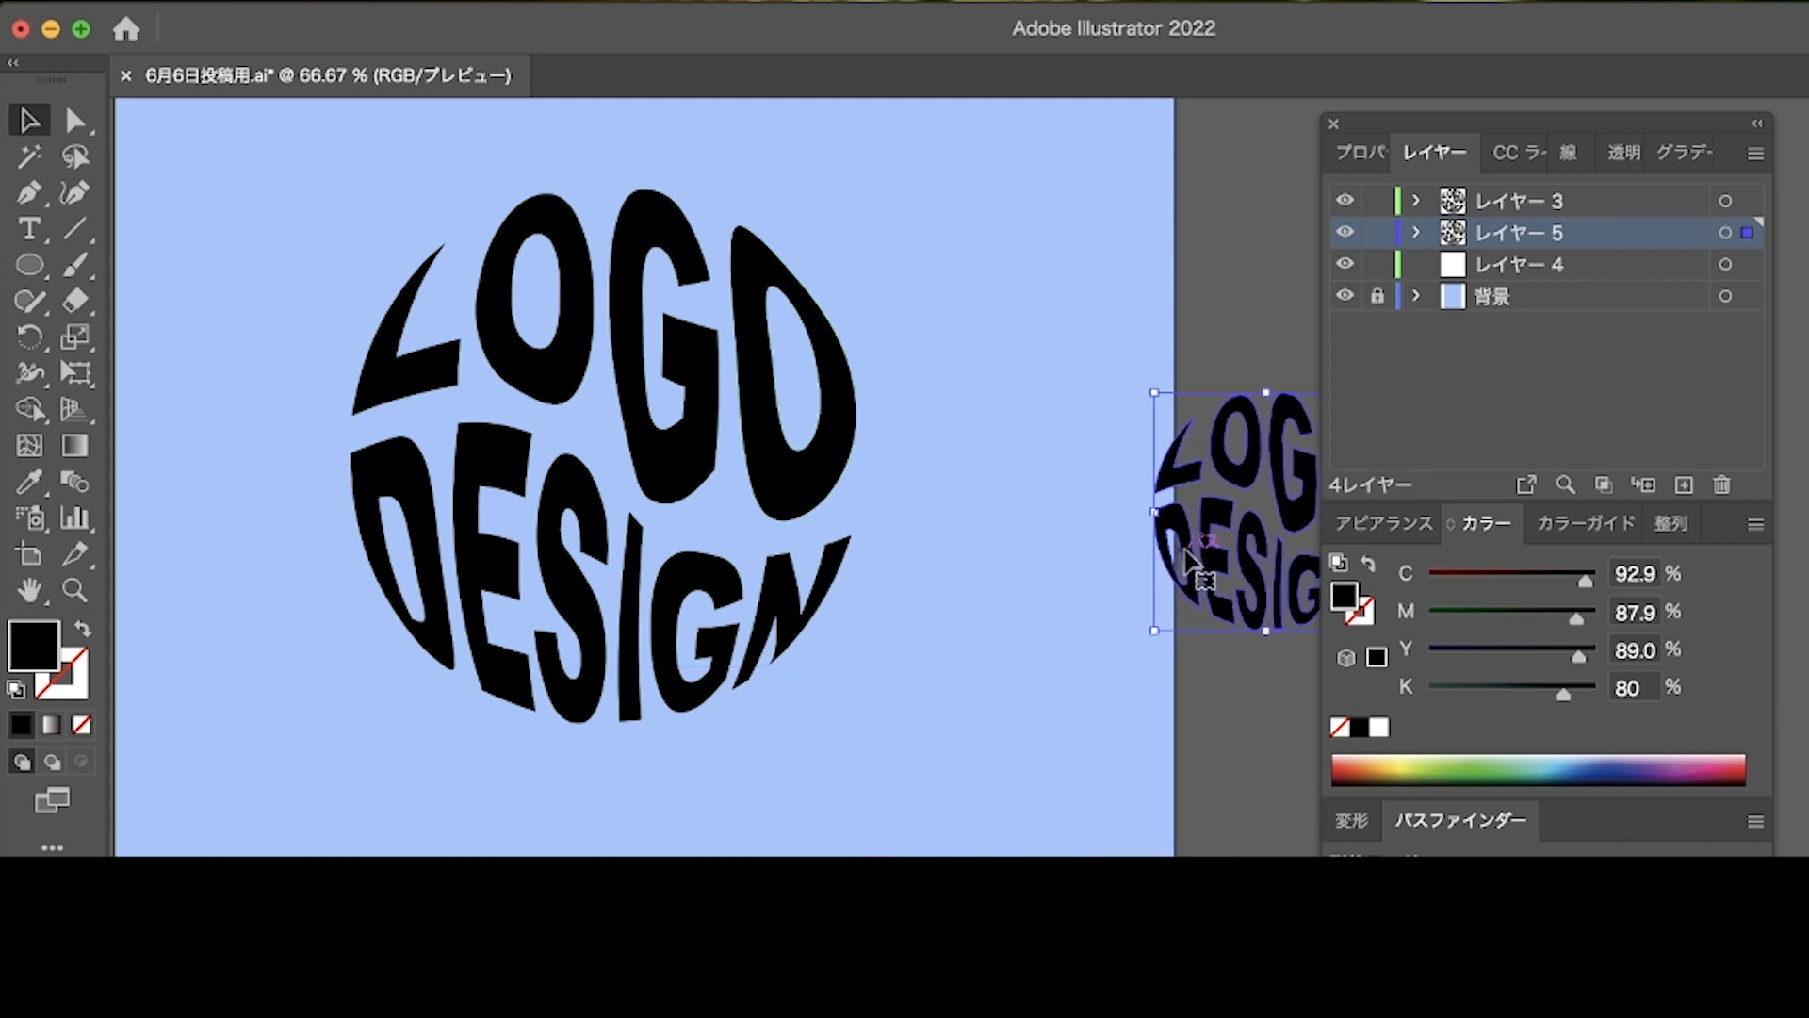
pyautogui.moveTo(1201, 558); pyautogui.dragTo(912, 778)
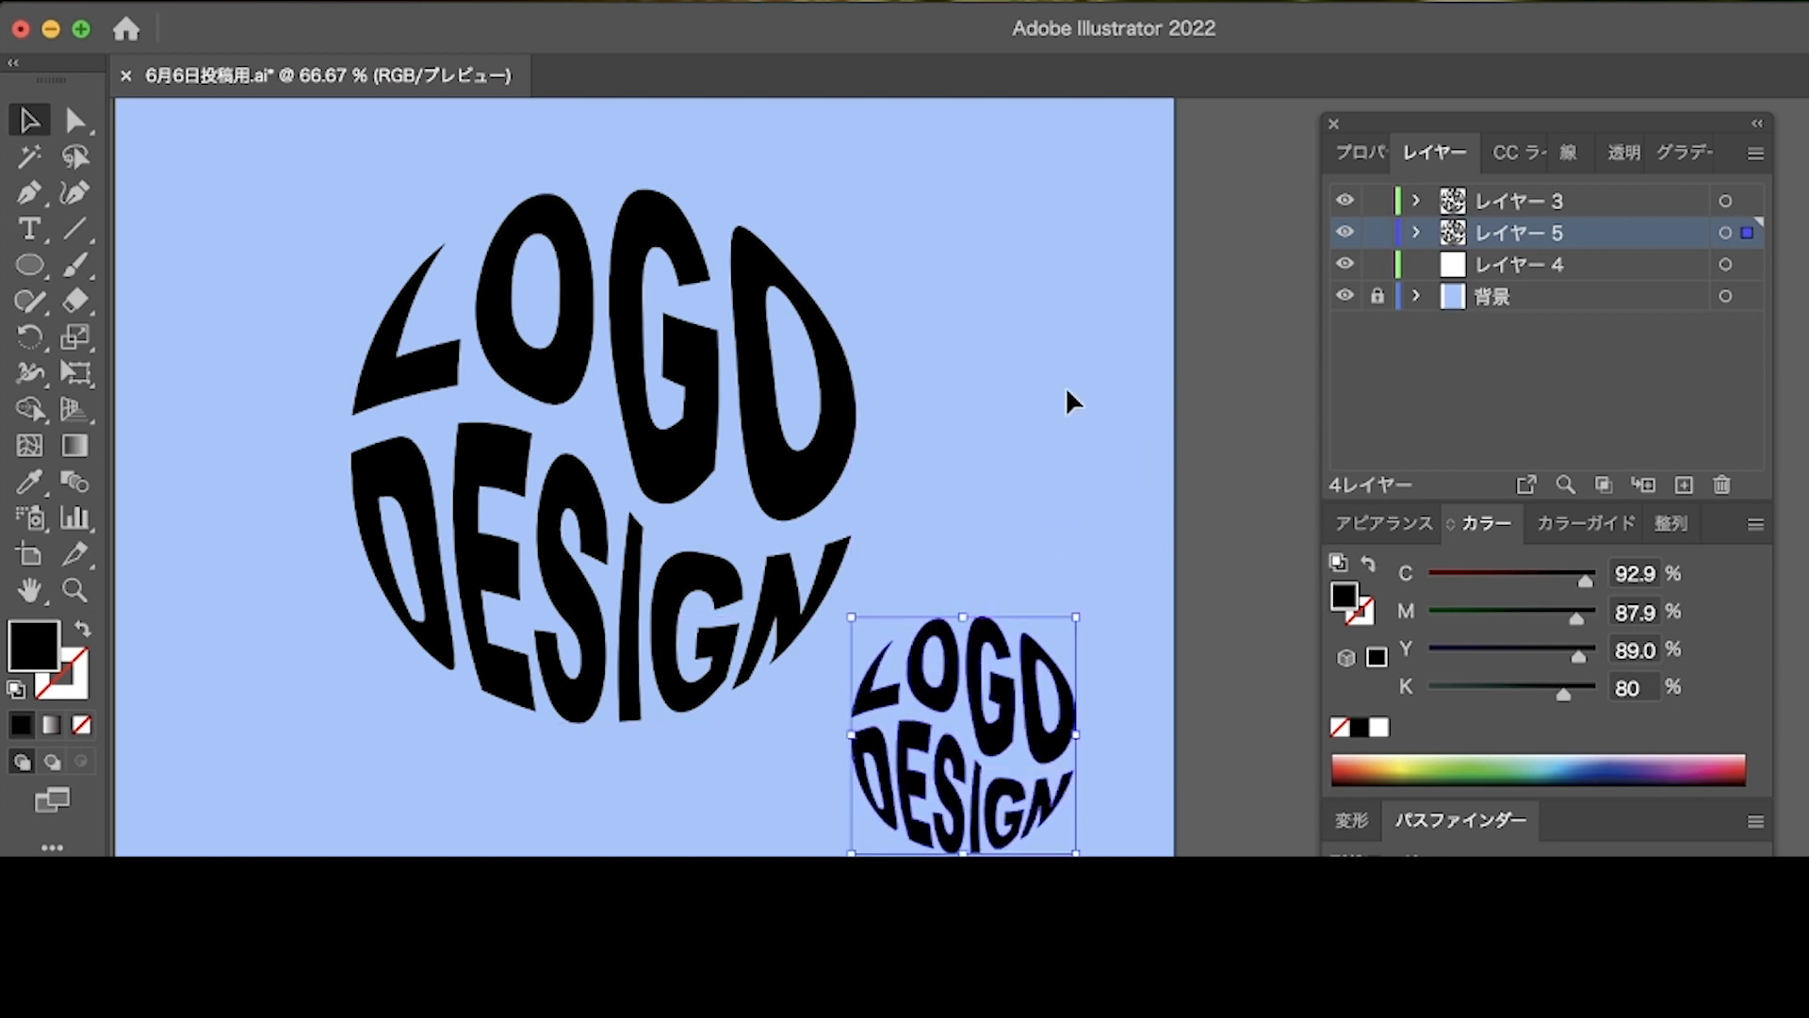
# Fill all the letters of the small logo copy with dark blue #002877.
pyautogui.doubleClick(41, 641)
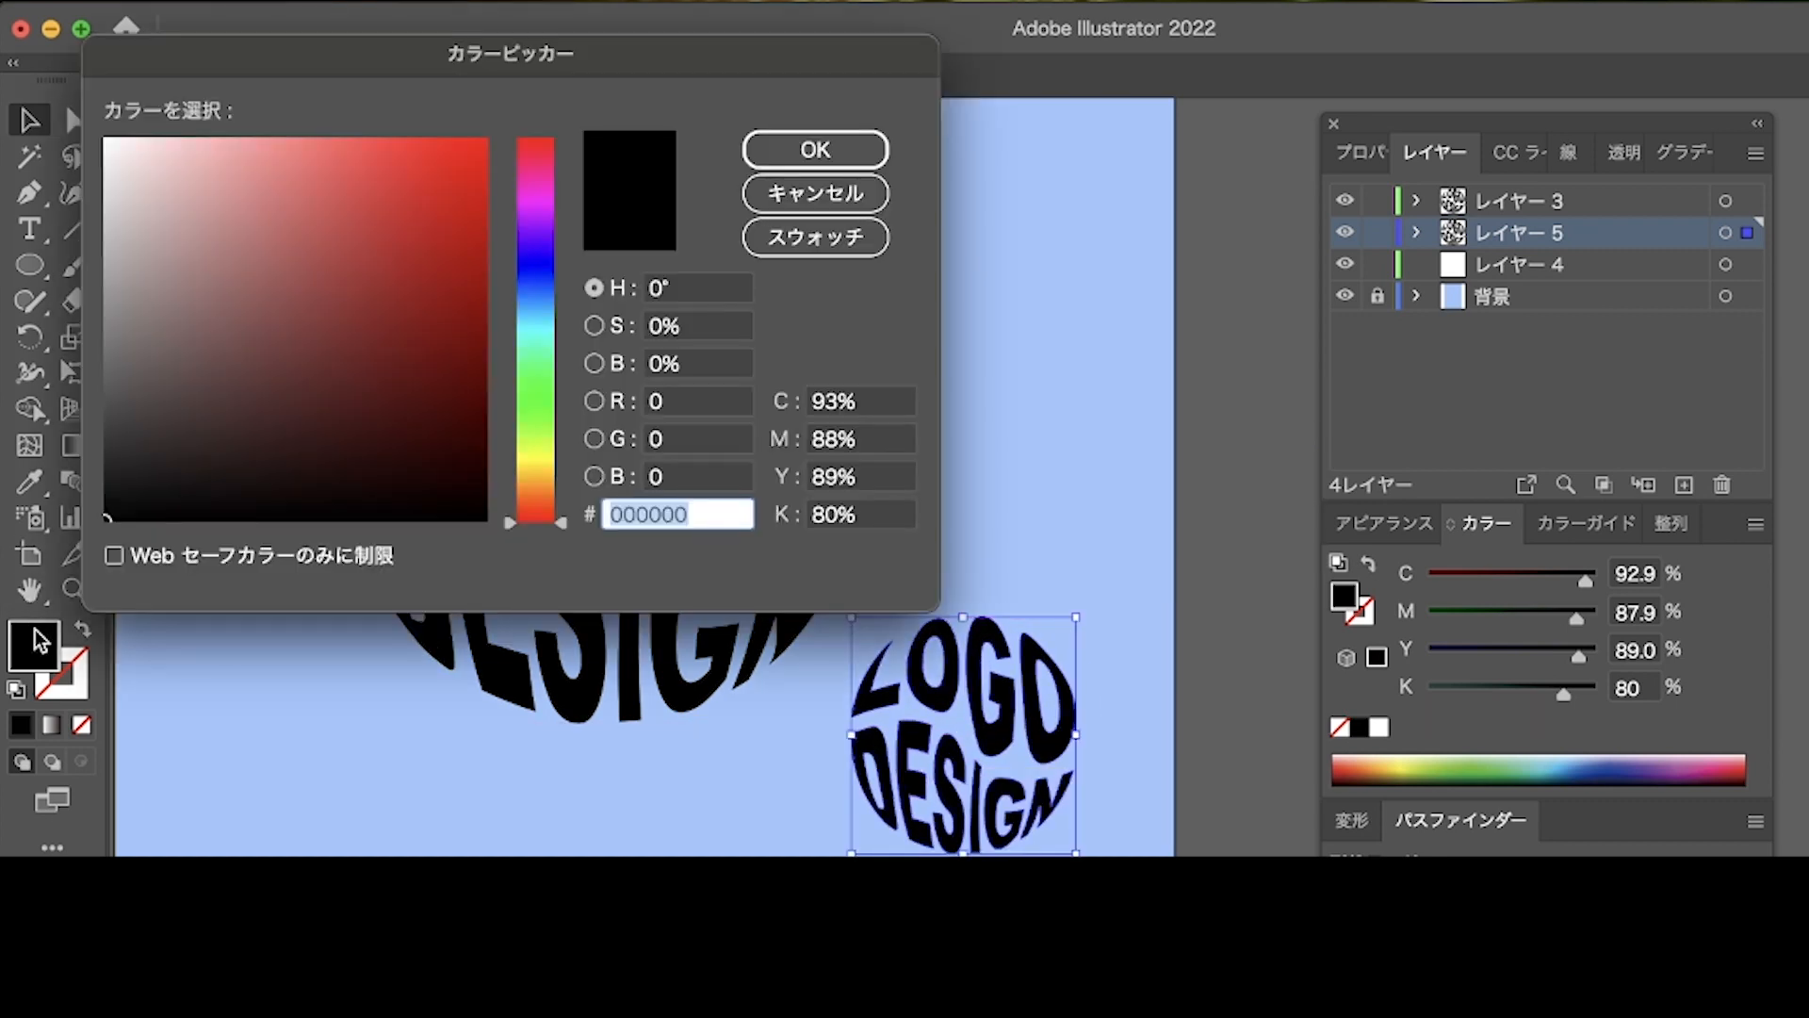
pyautogui.click(868, 204)
pyautogui.click(83, 122)
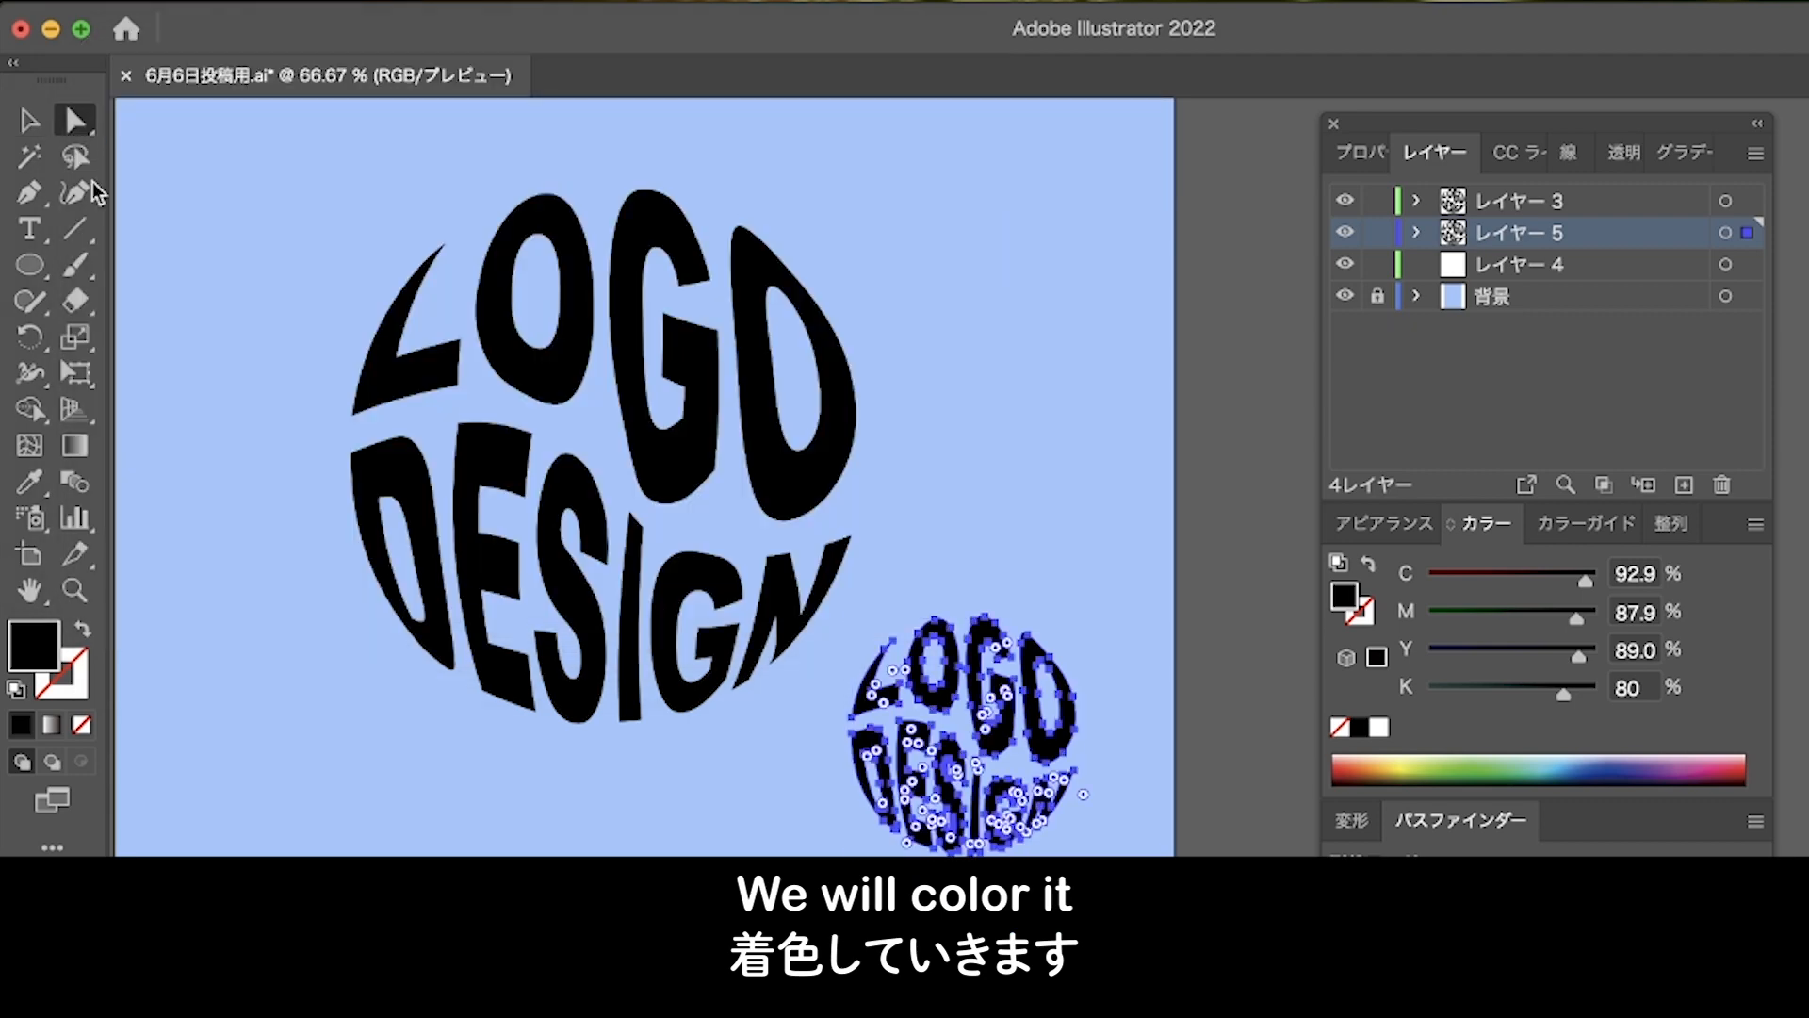
pyautogui.doubleClick(37, 647)
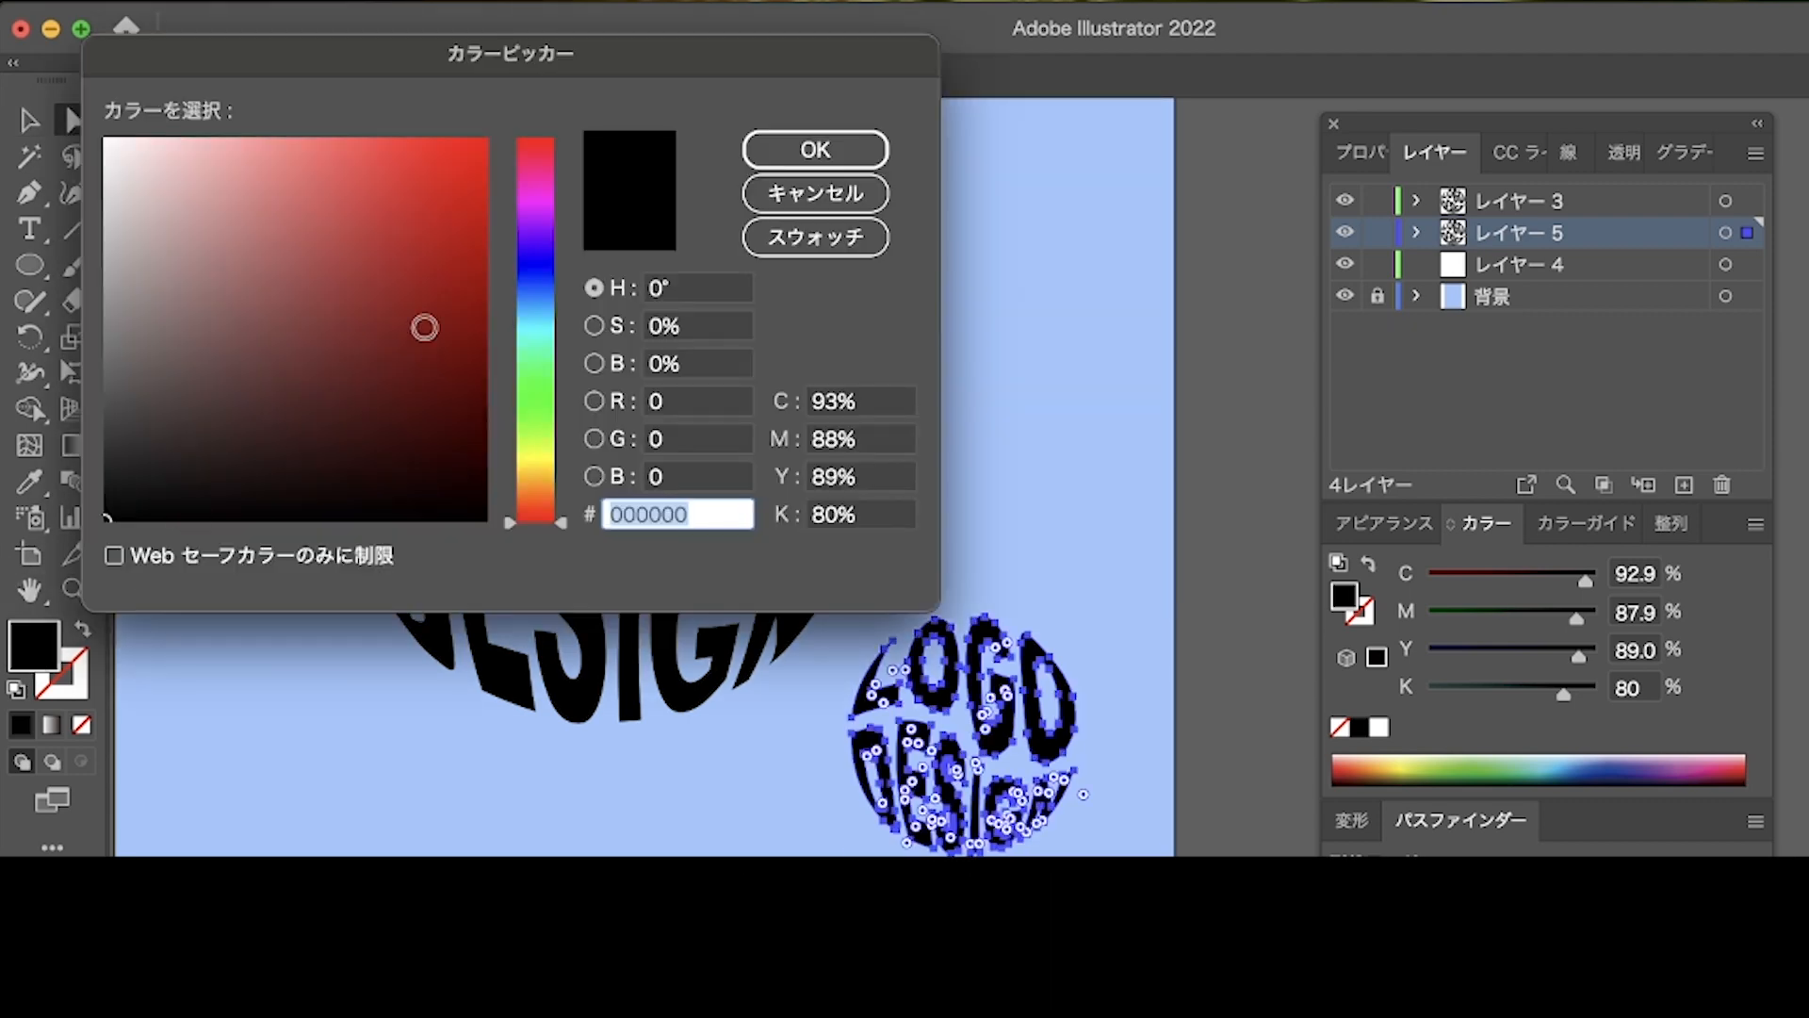
pyautogui.moveTo(531, 277); pyautogui.dragTo(494, 341)
pyautogui.click(812, 156)
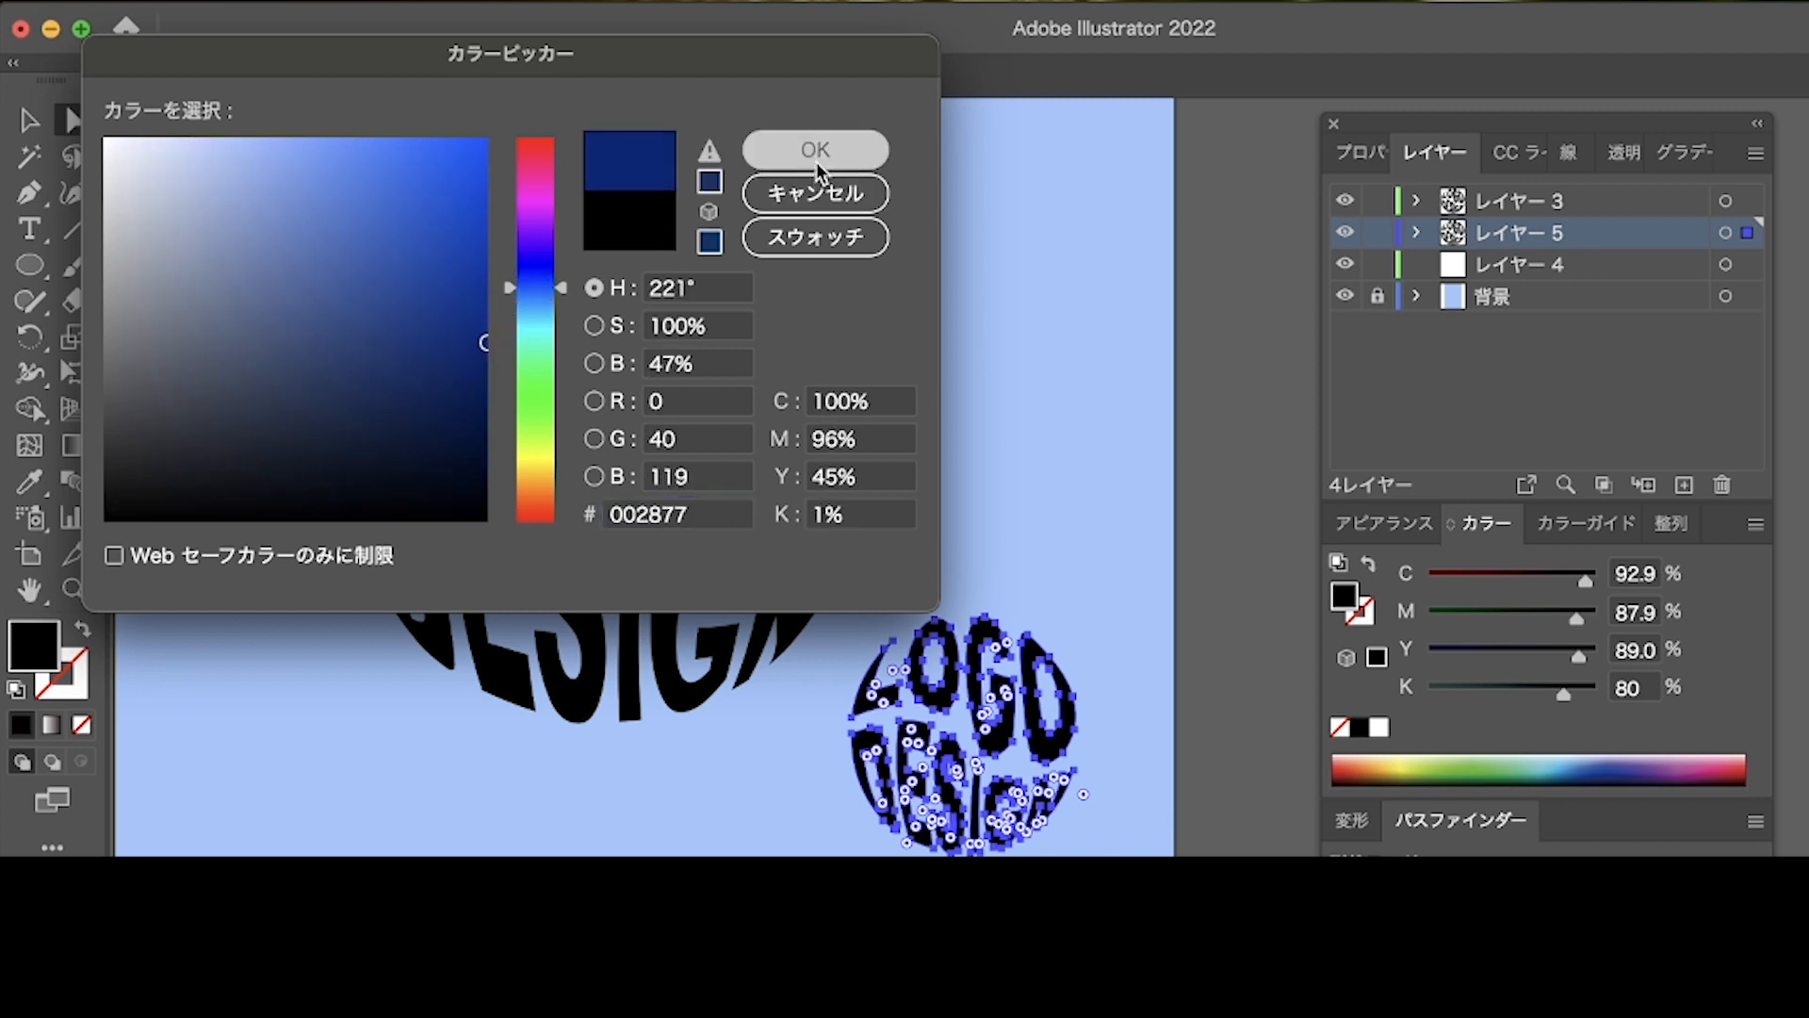
# Center the small logo copy horizontally and vertically on the artboard and deselect it.
pyautogui.click(29, 120)
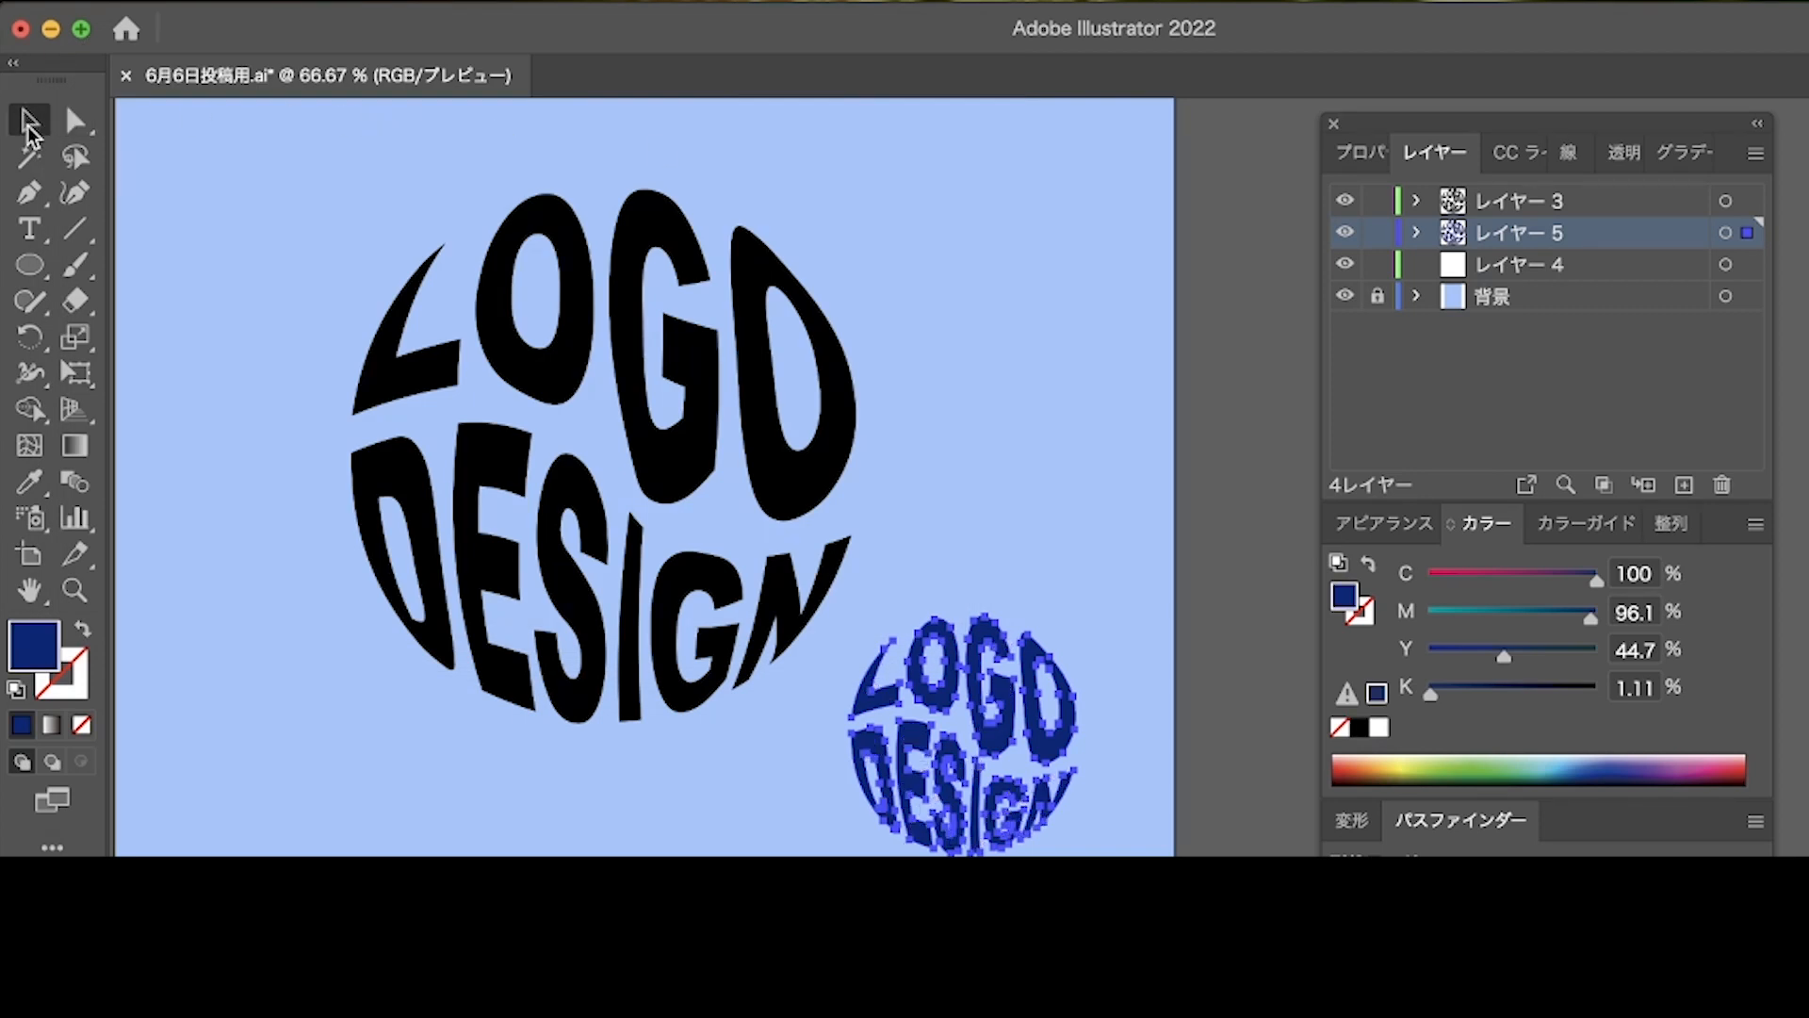
pyautogui.click(1363, 152)
pyautogui.click(1467, 730)
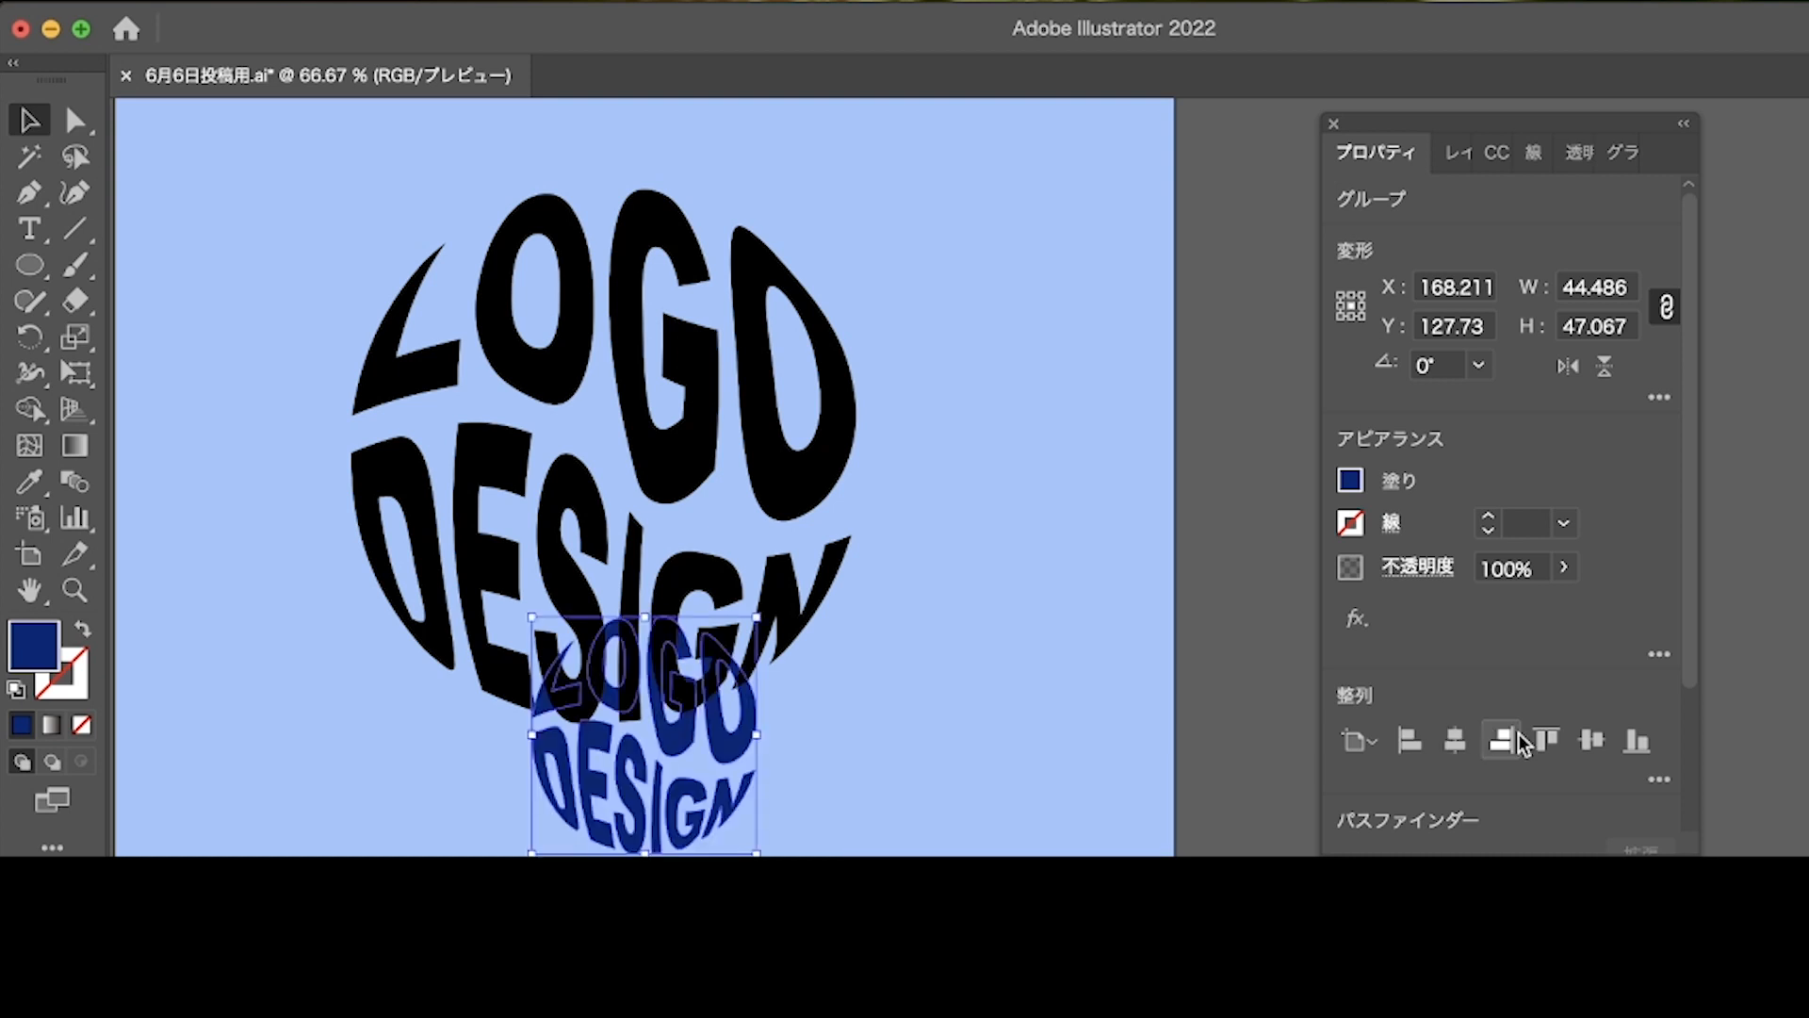
pyautogui.click(1587, 743)
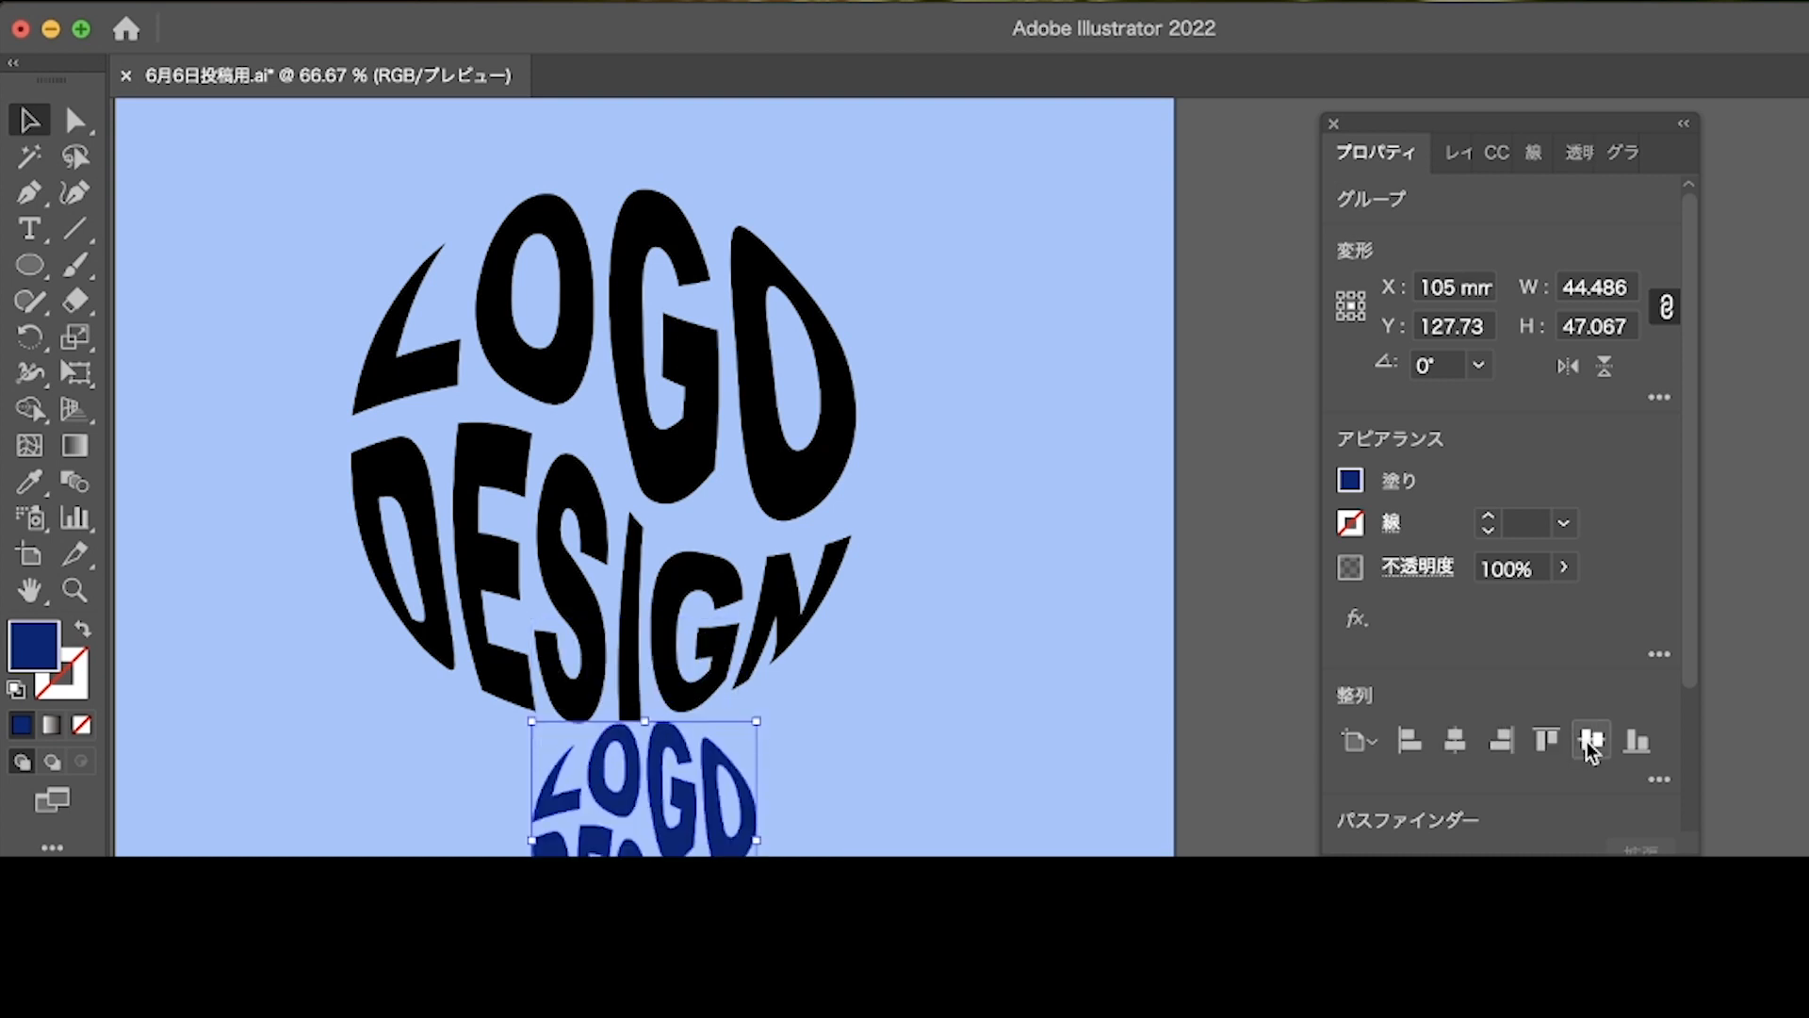
pyautogui.click(1066, 665)
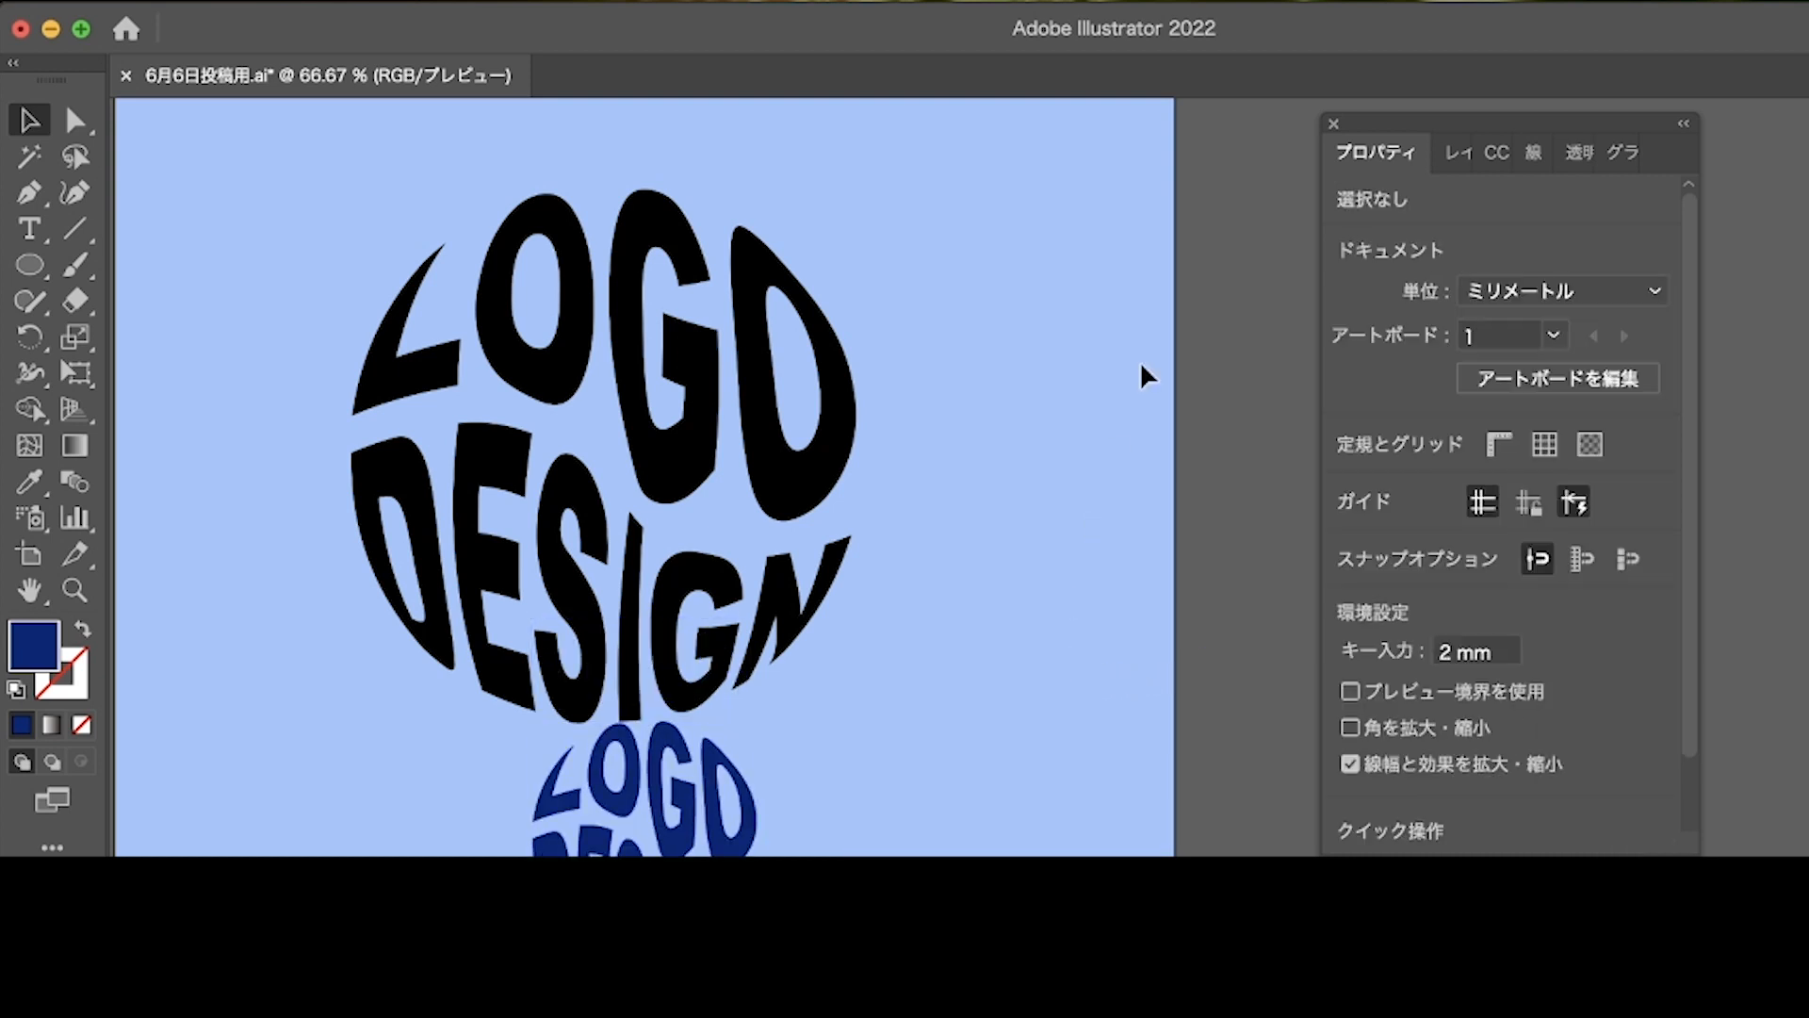
# Sample the small copy's dark blue onto the large logo's letters, then brighten their fill to #488EFF.
pyautogui.click(792, 487)
pyautogui.click(81, 119)
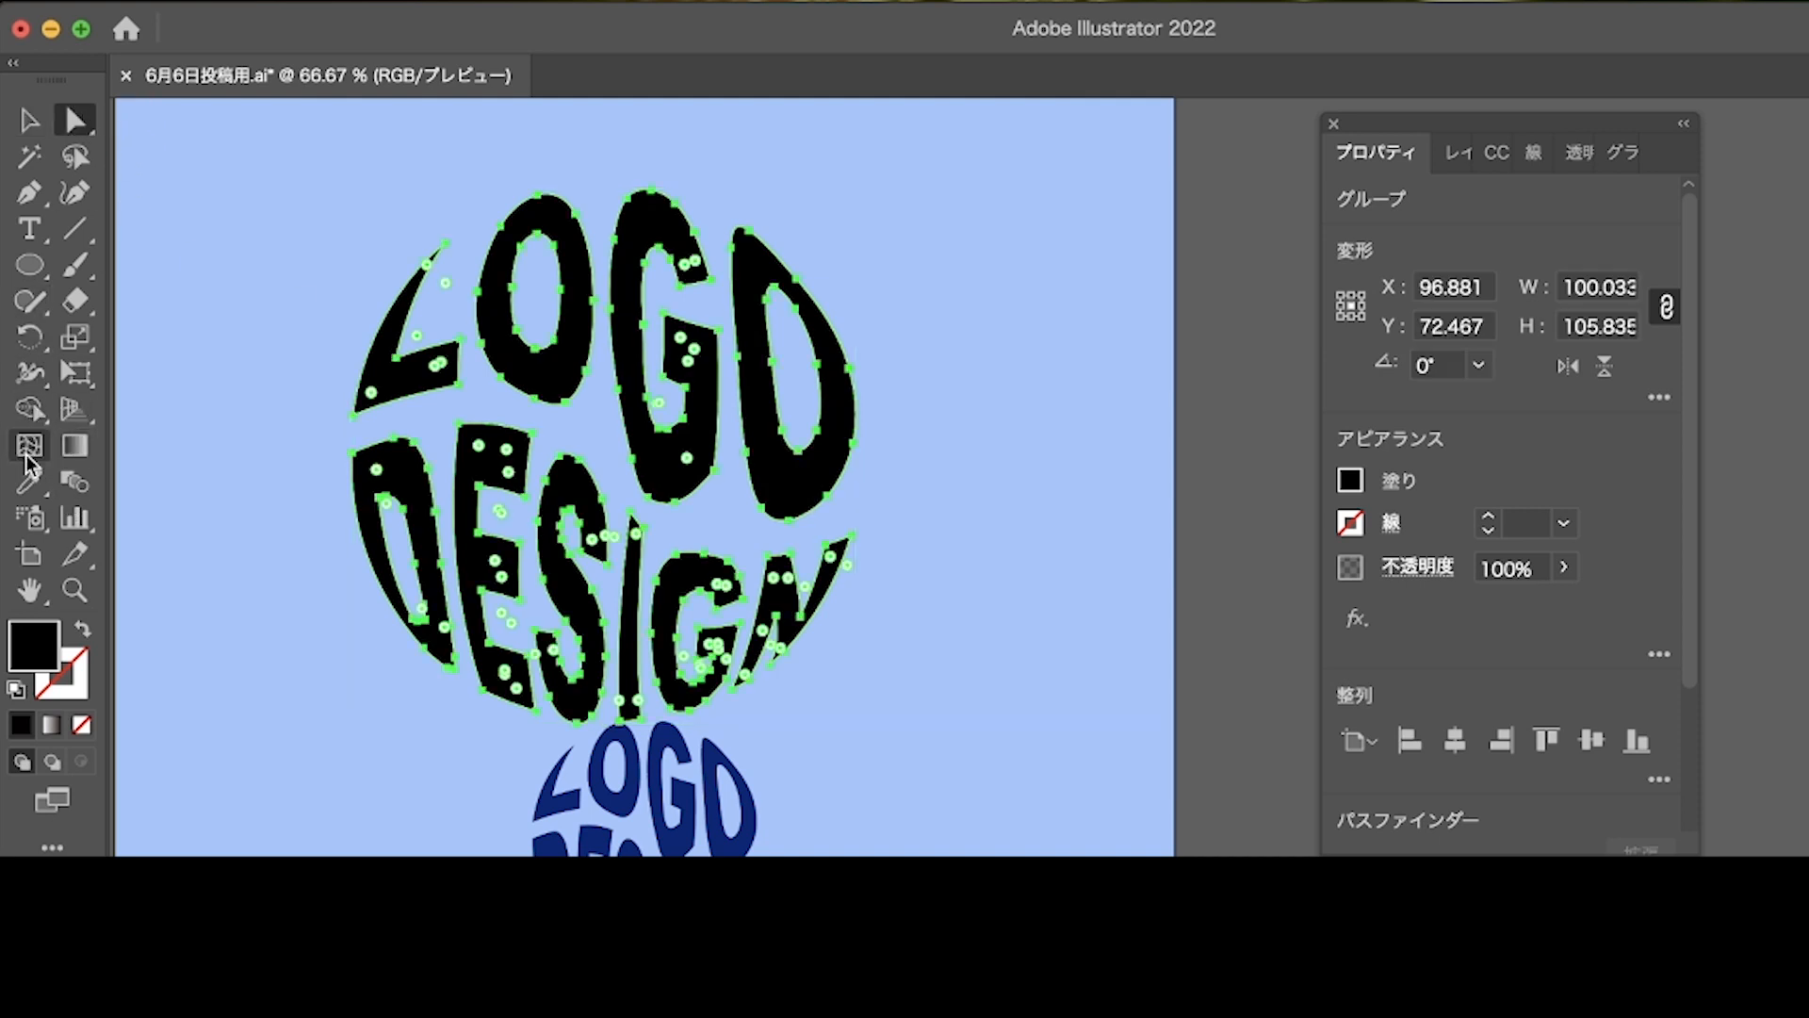
pyautogui.click(32, 487)
pyautogui.click(563, 799)
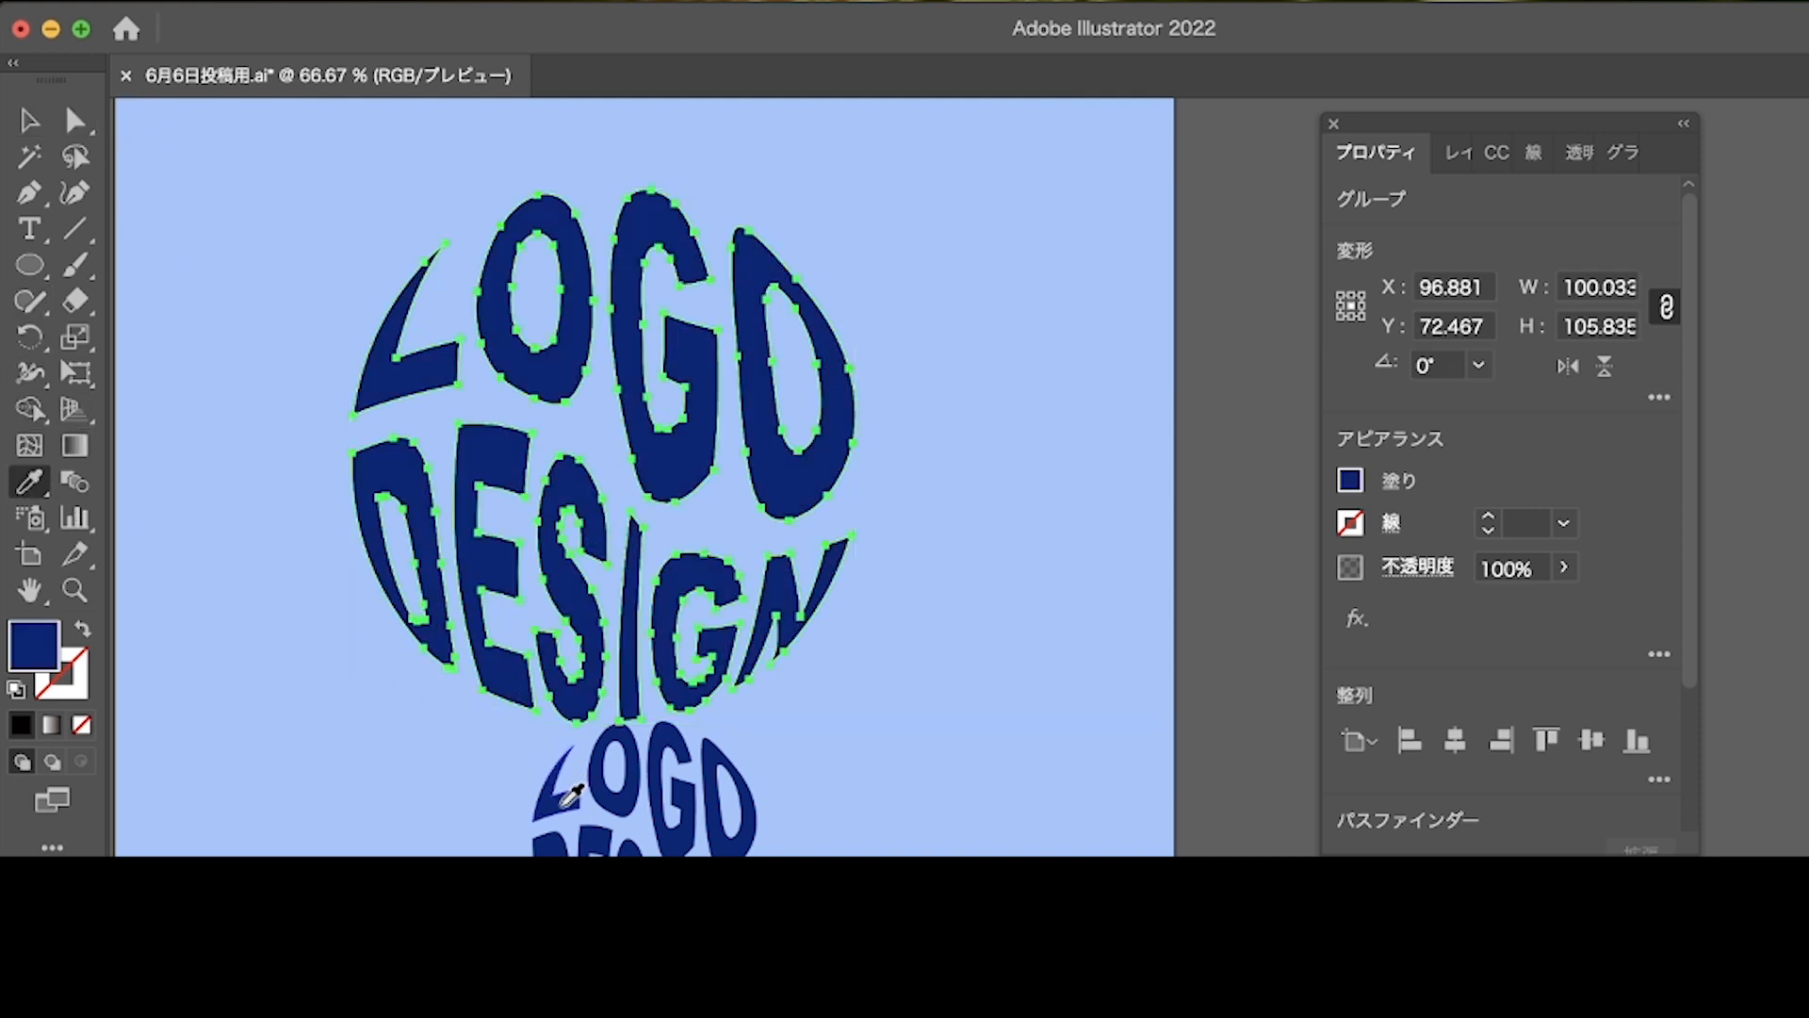
pyautogui.doubleClick(34, 671)
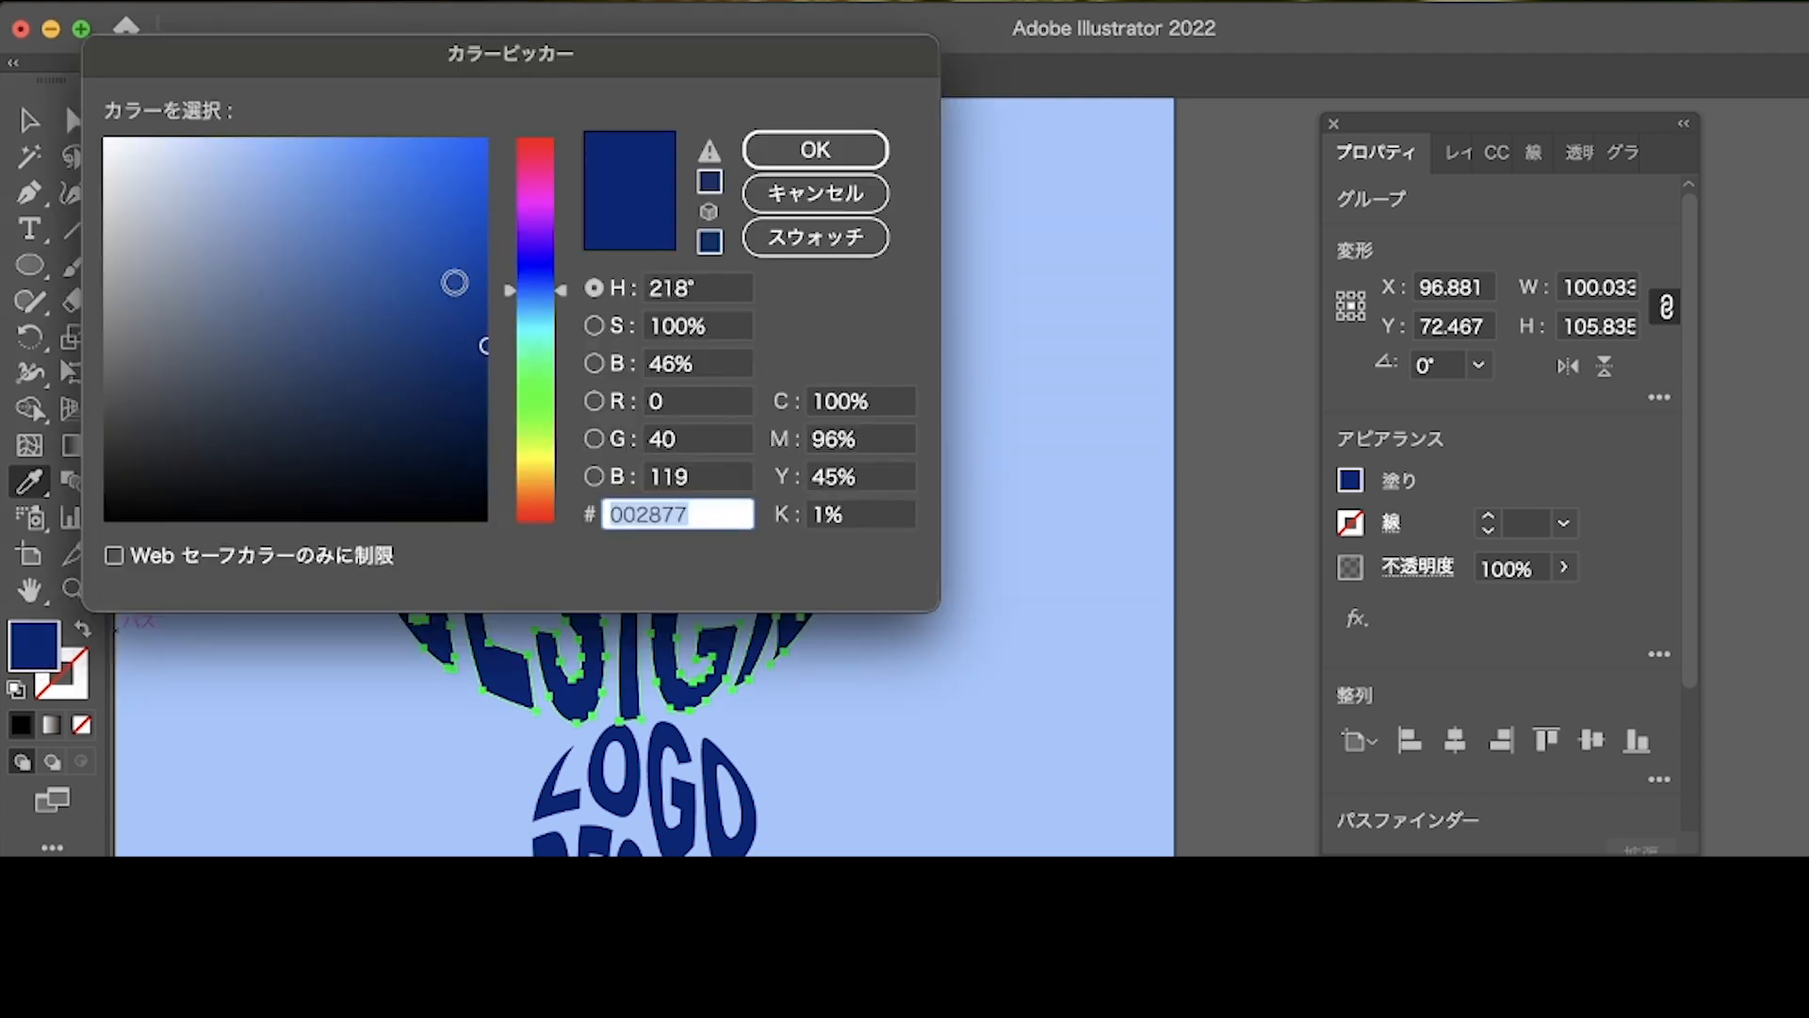
pyautogui.moveTo(457, 279)
pyautogui.mouseDown()
pyautogui.moveTo(505, 104)
pyautogui.moveTo(384, 101)
pyautogui.mouseUp()
pyautogui.click(820, 149)
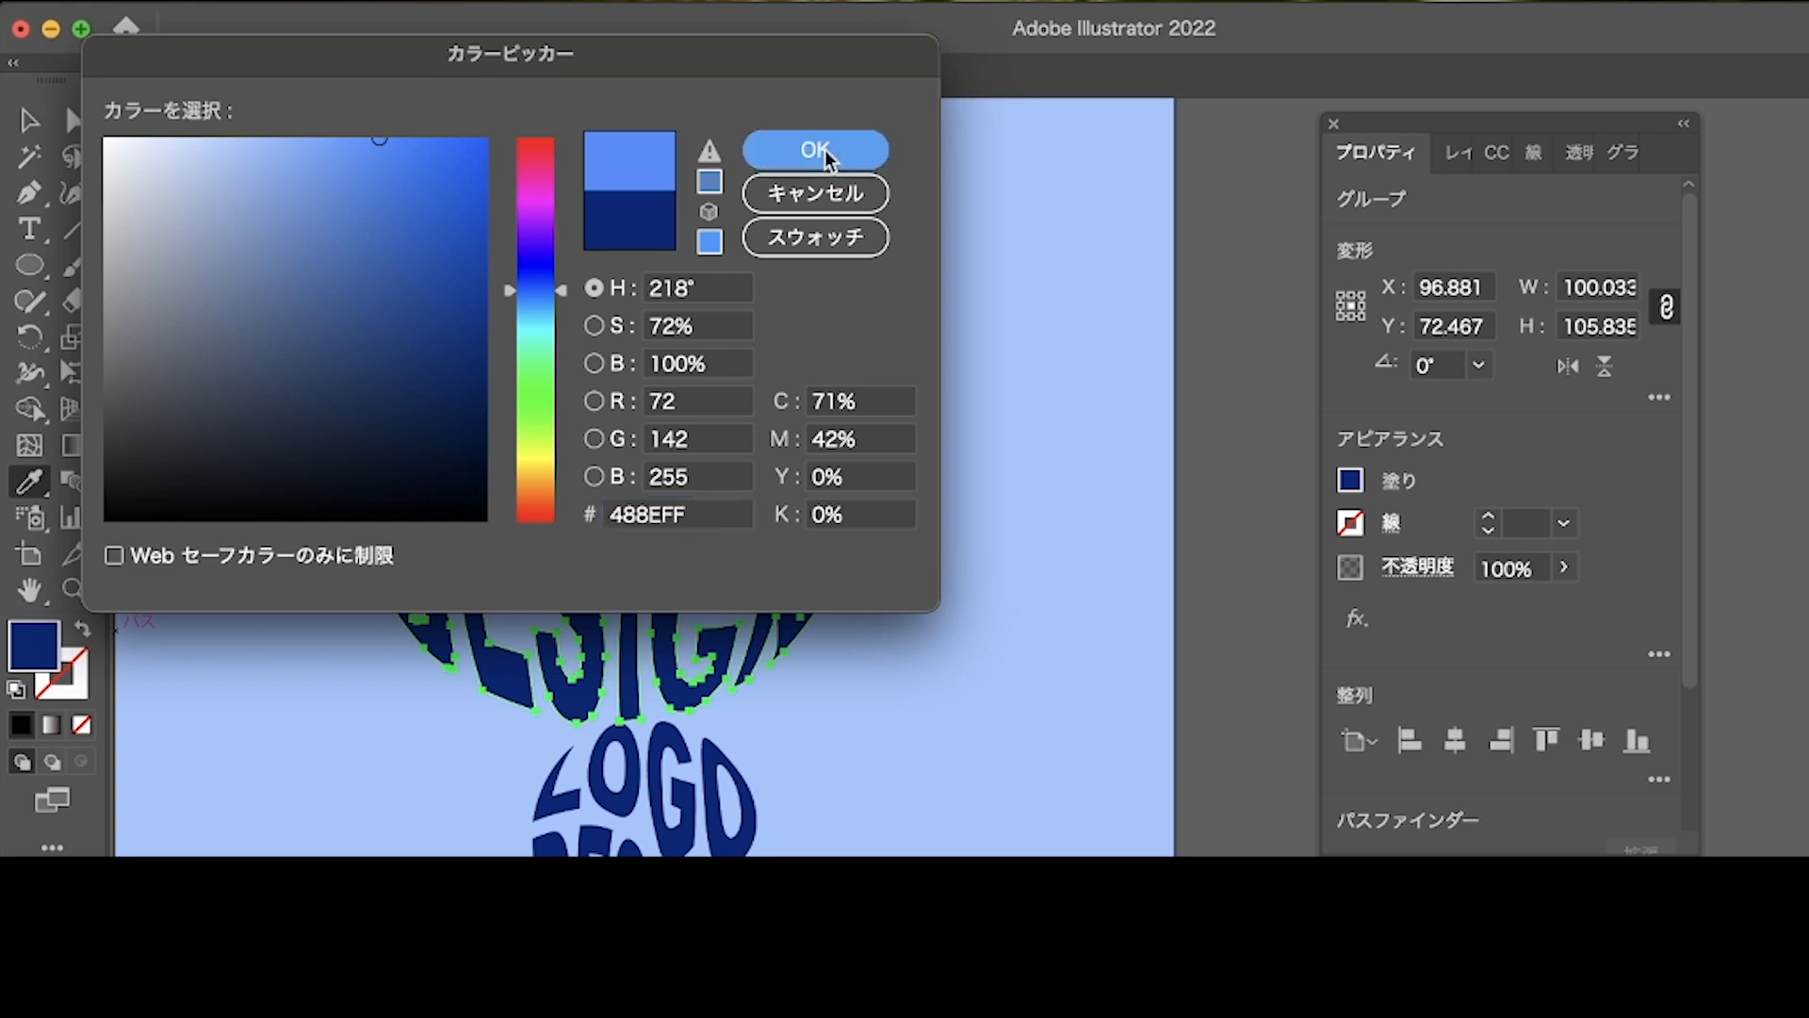
# Center the large light-blue logo horizontally and vertically on the artboard over the small copy and deselect it.
pyautogui.click(29, 121)
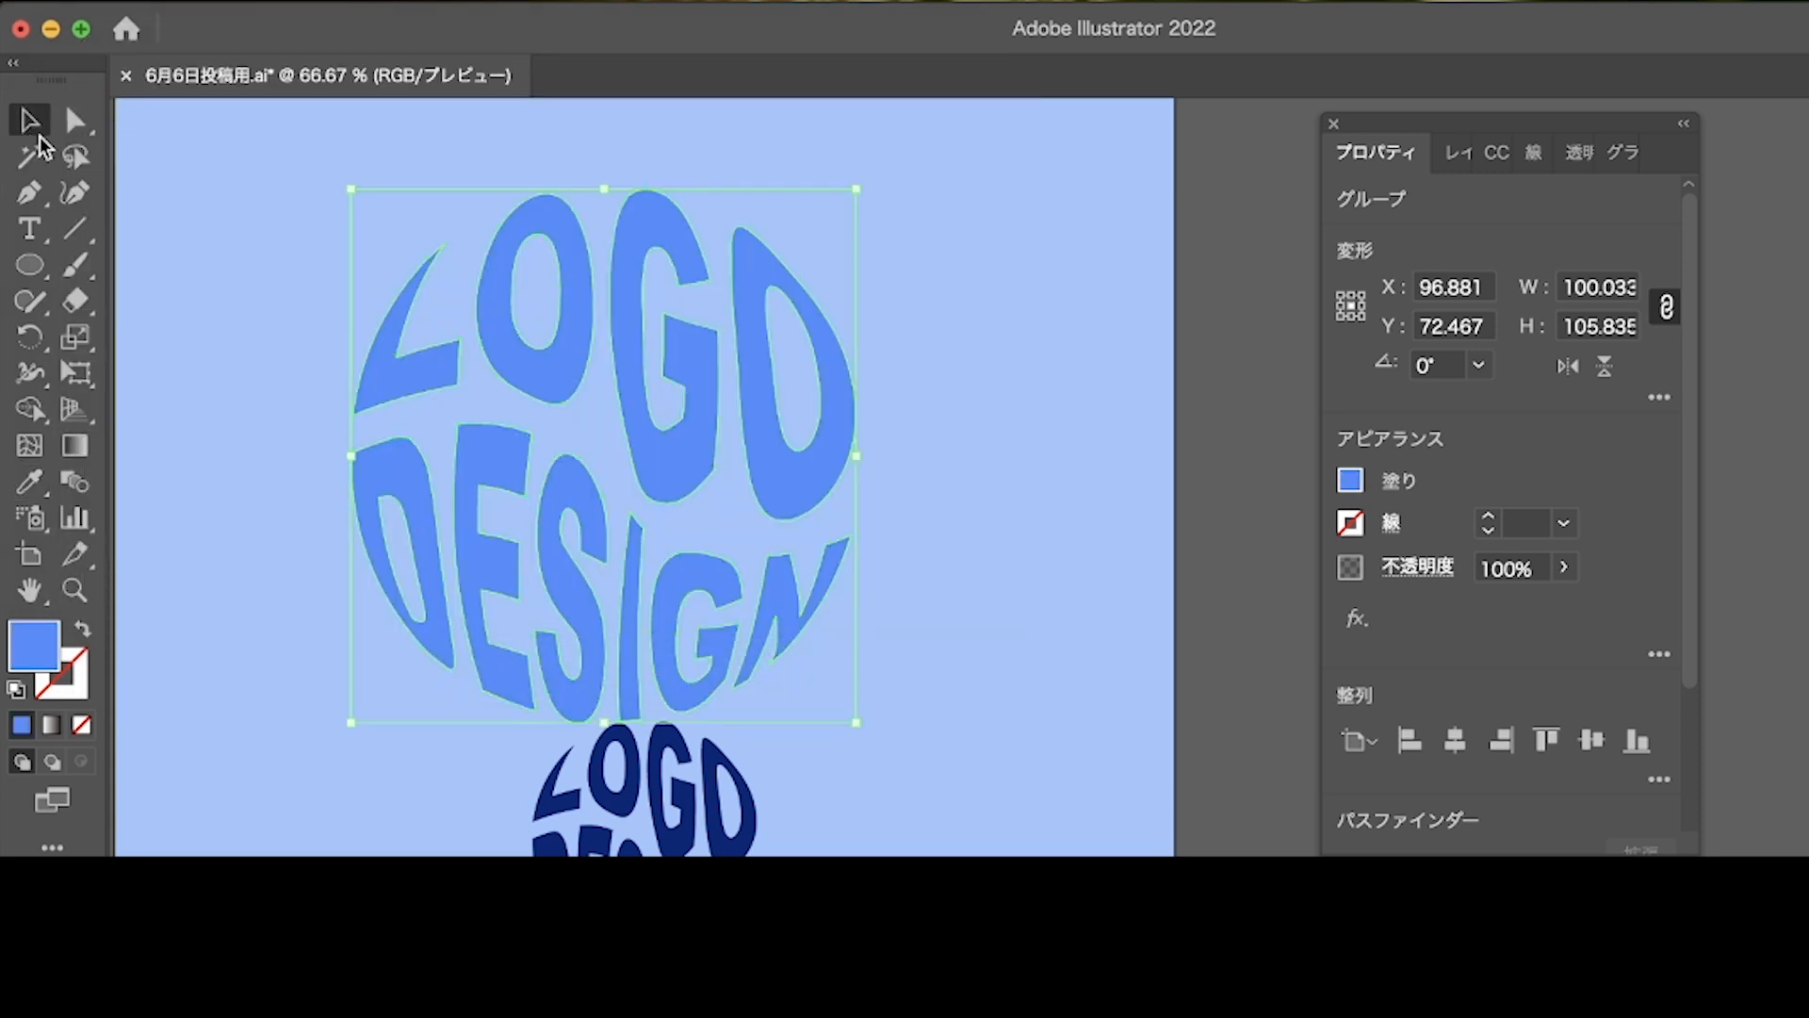
pyautogui.click(1452, 744)
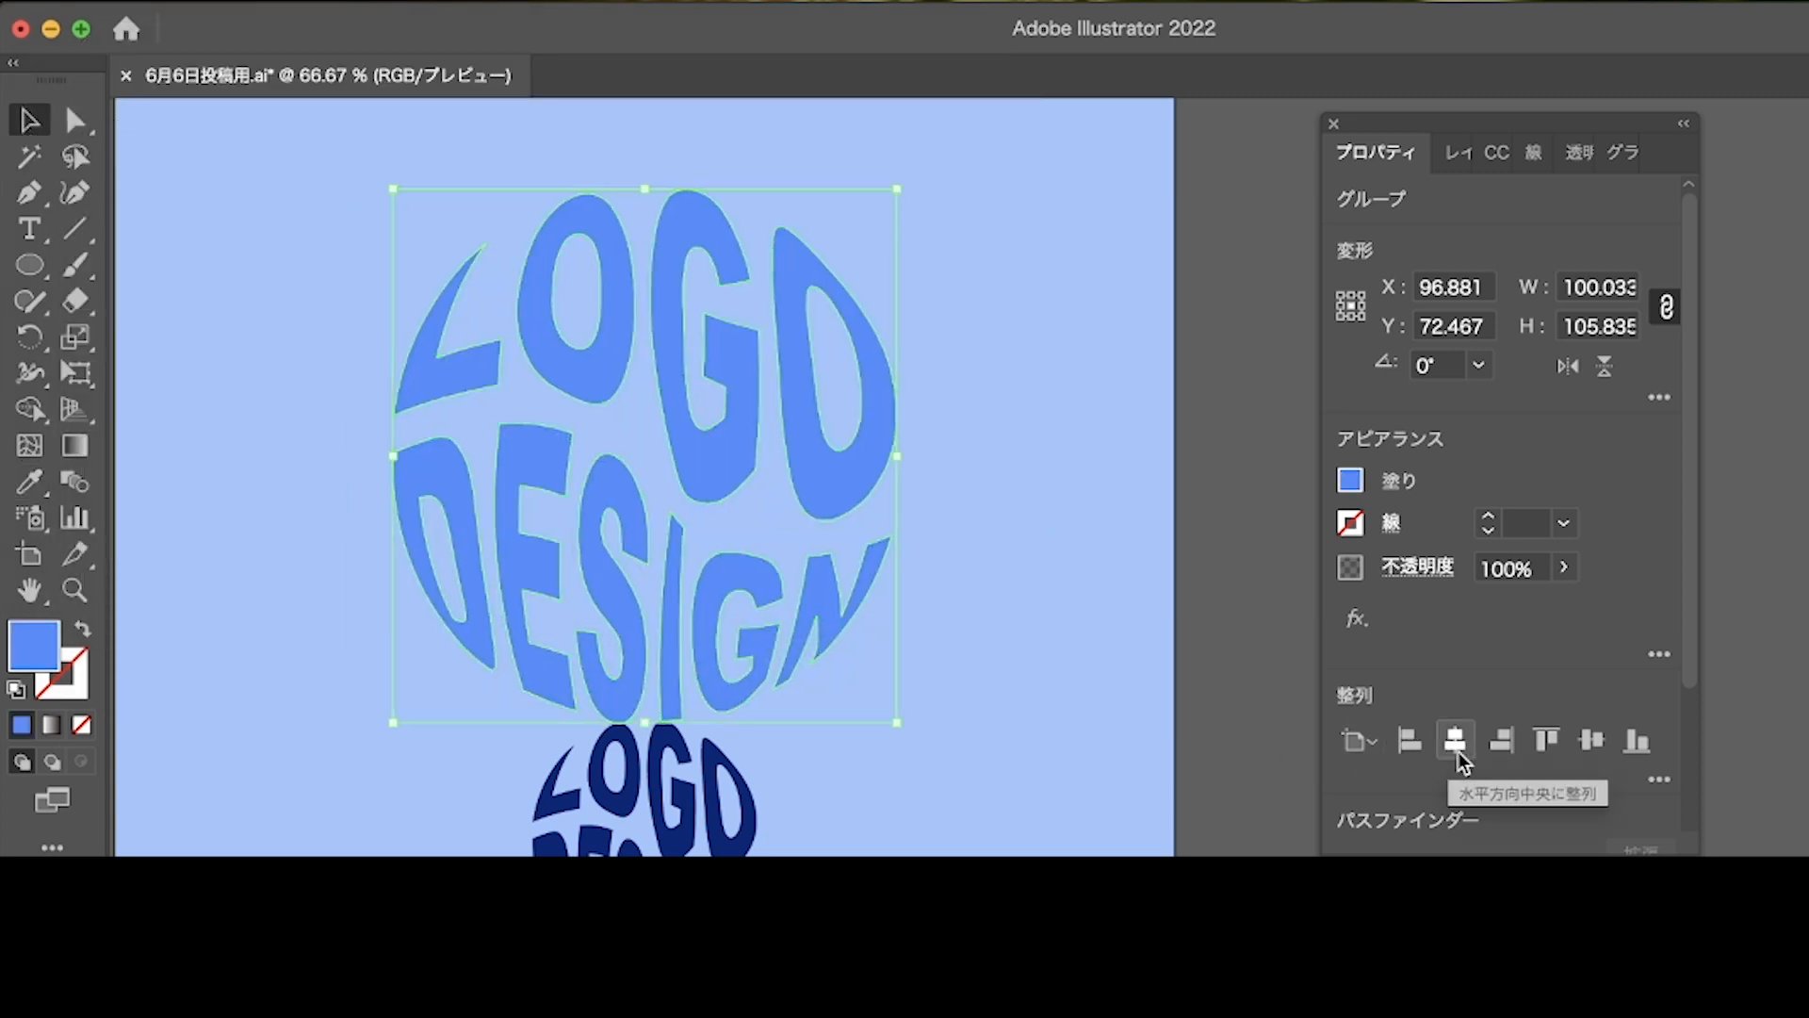
pyautogui.click(1589, 742)
pyautogui.scroll(-8, 1009, 612)
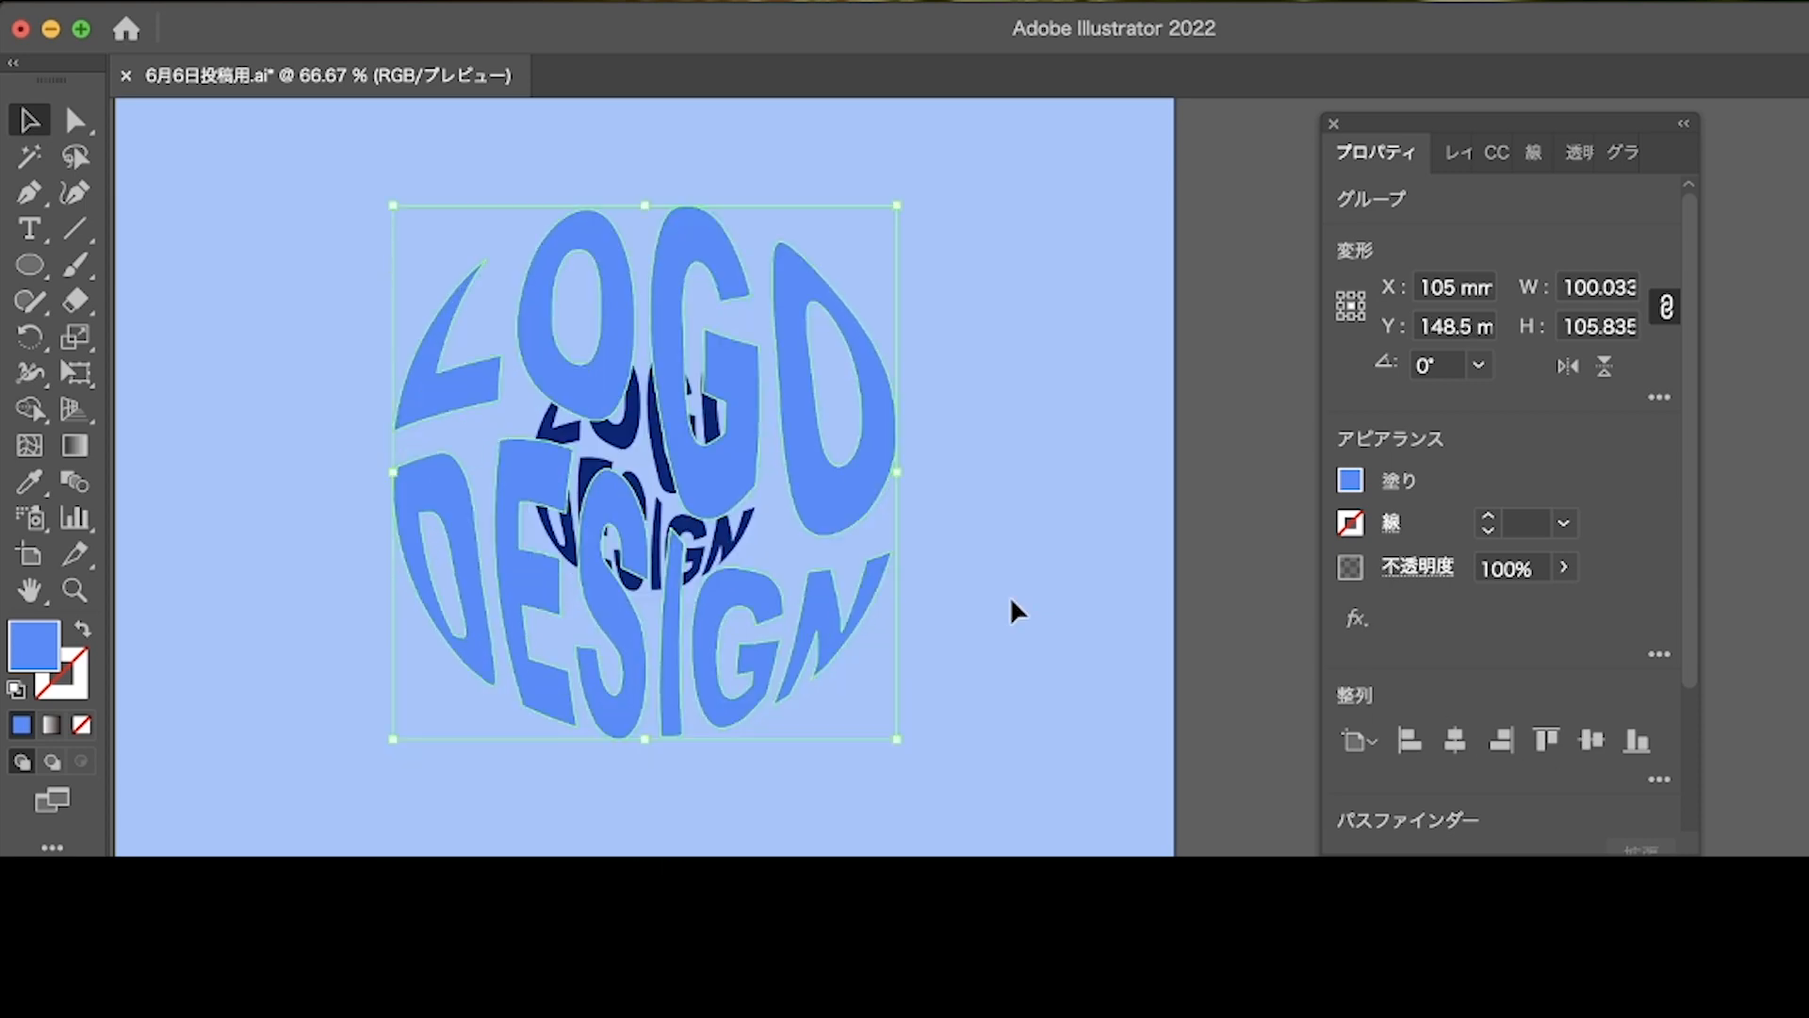
pyautogui.click(1010, 595)
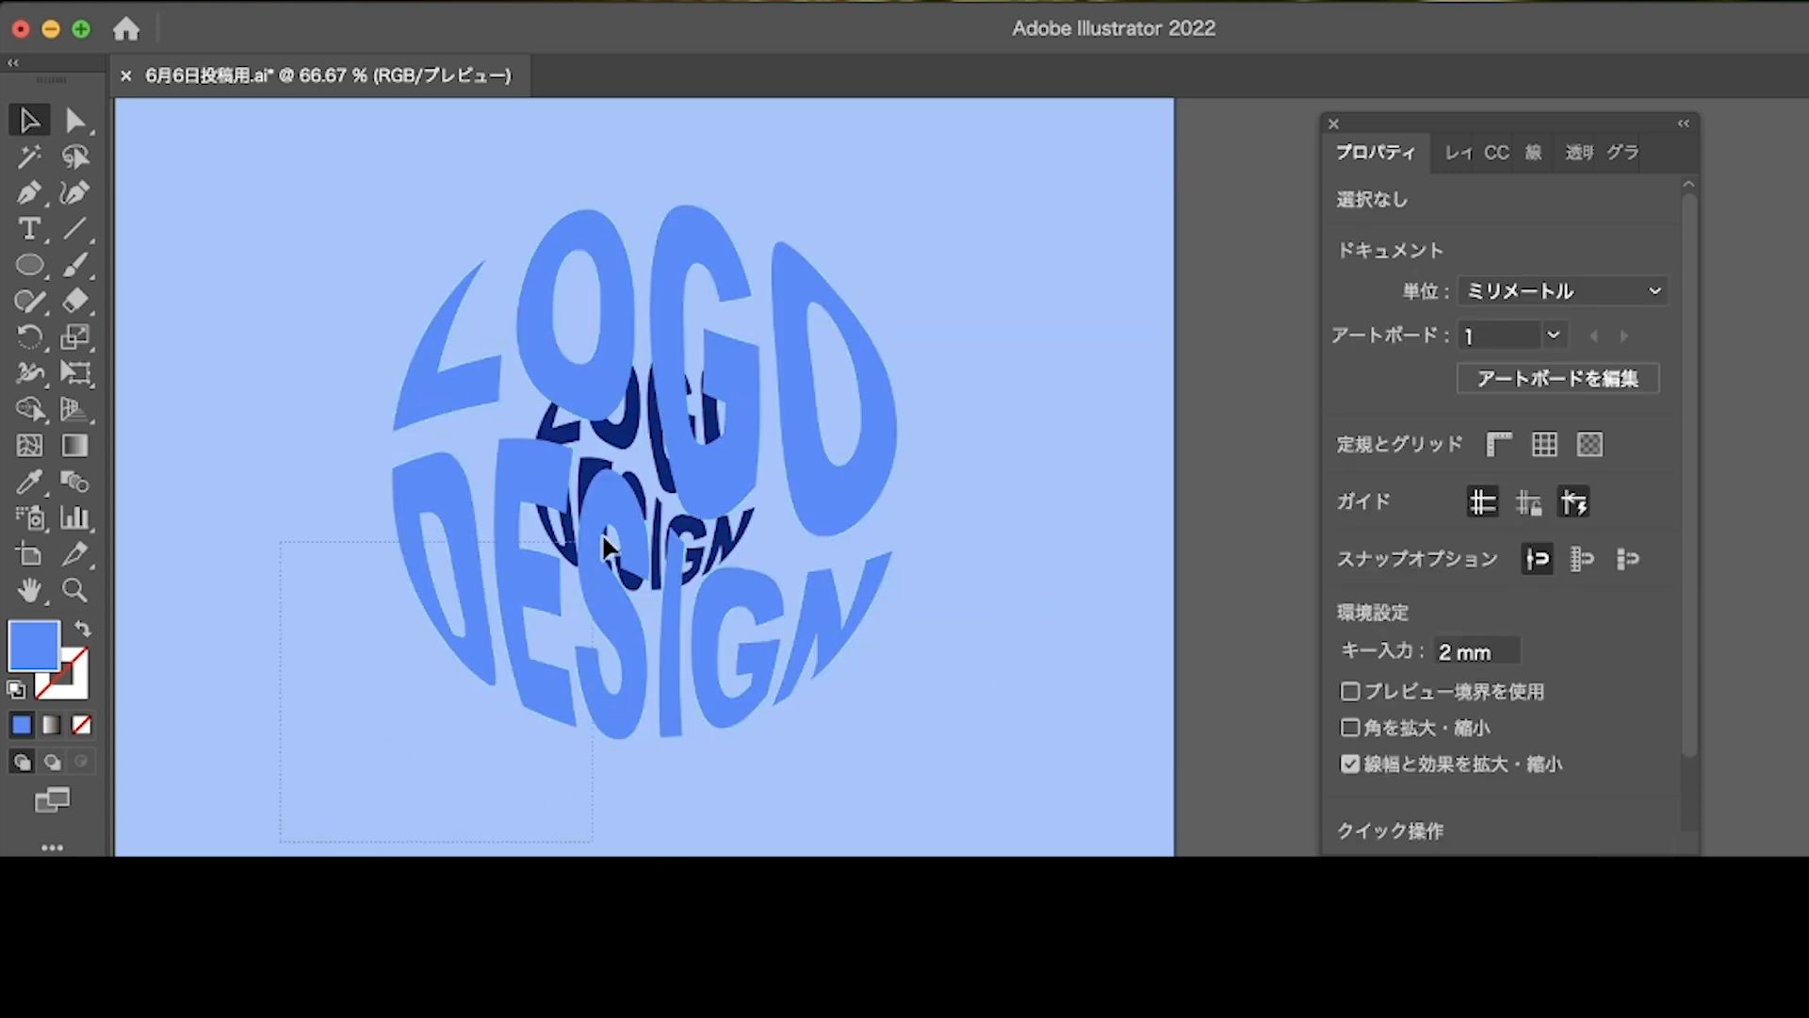
# Select both logo copies and set the blend options to a specified number of steps, 100.
pyautogui.press('super+a')
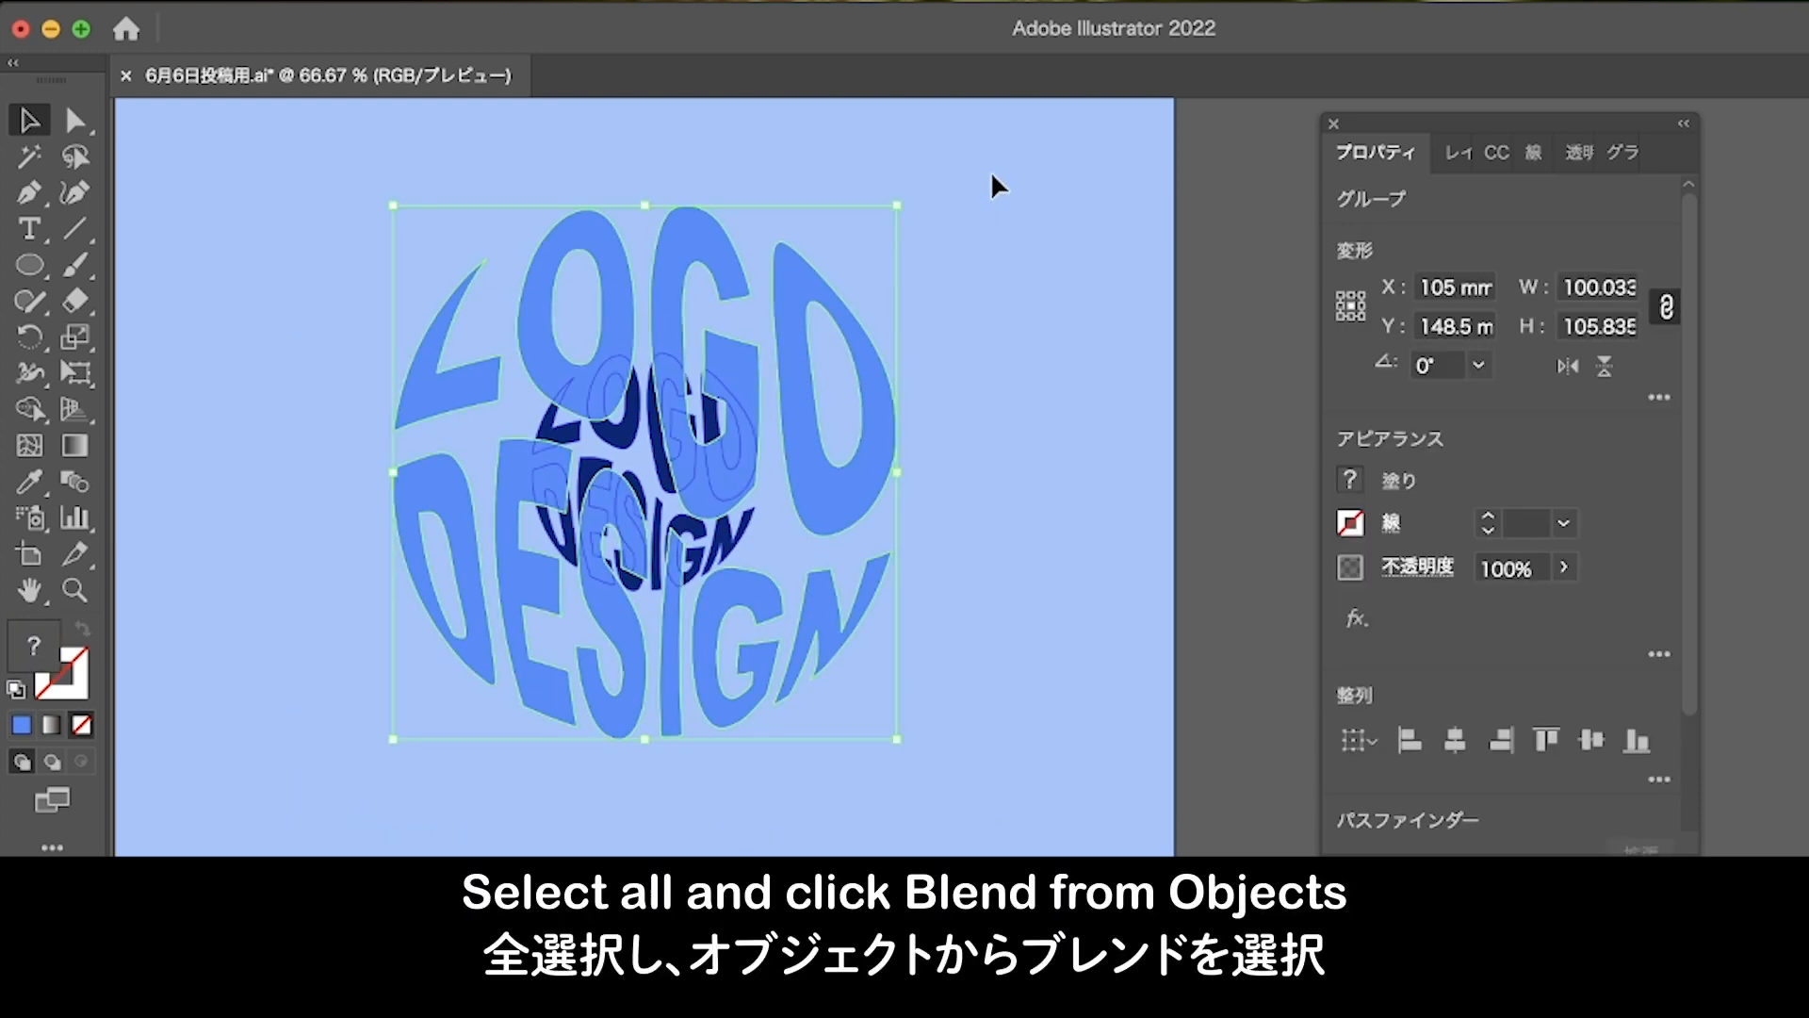
pyautogui.click(460, 5)
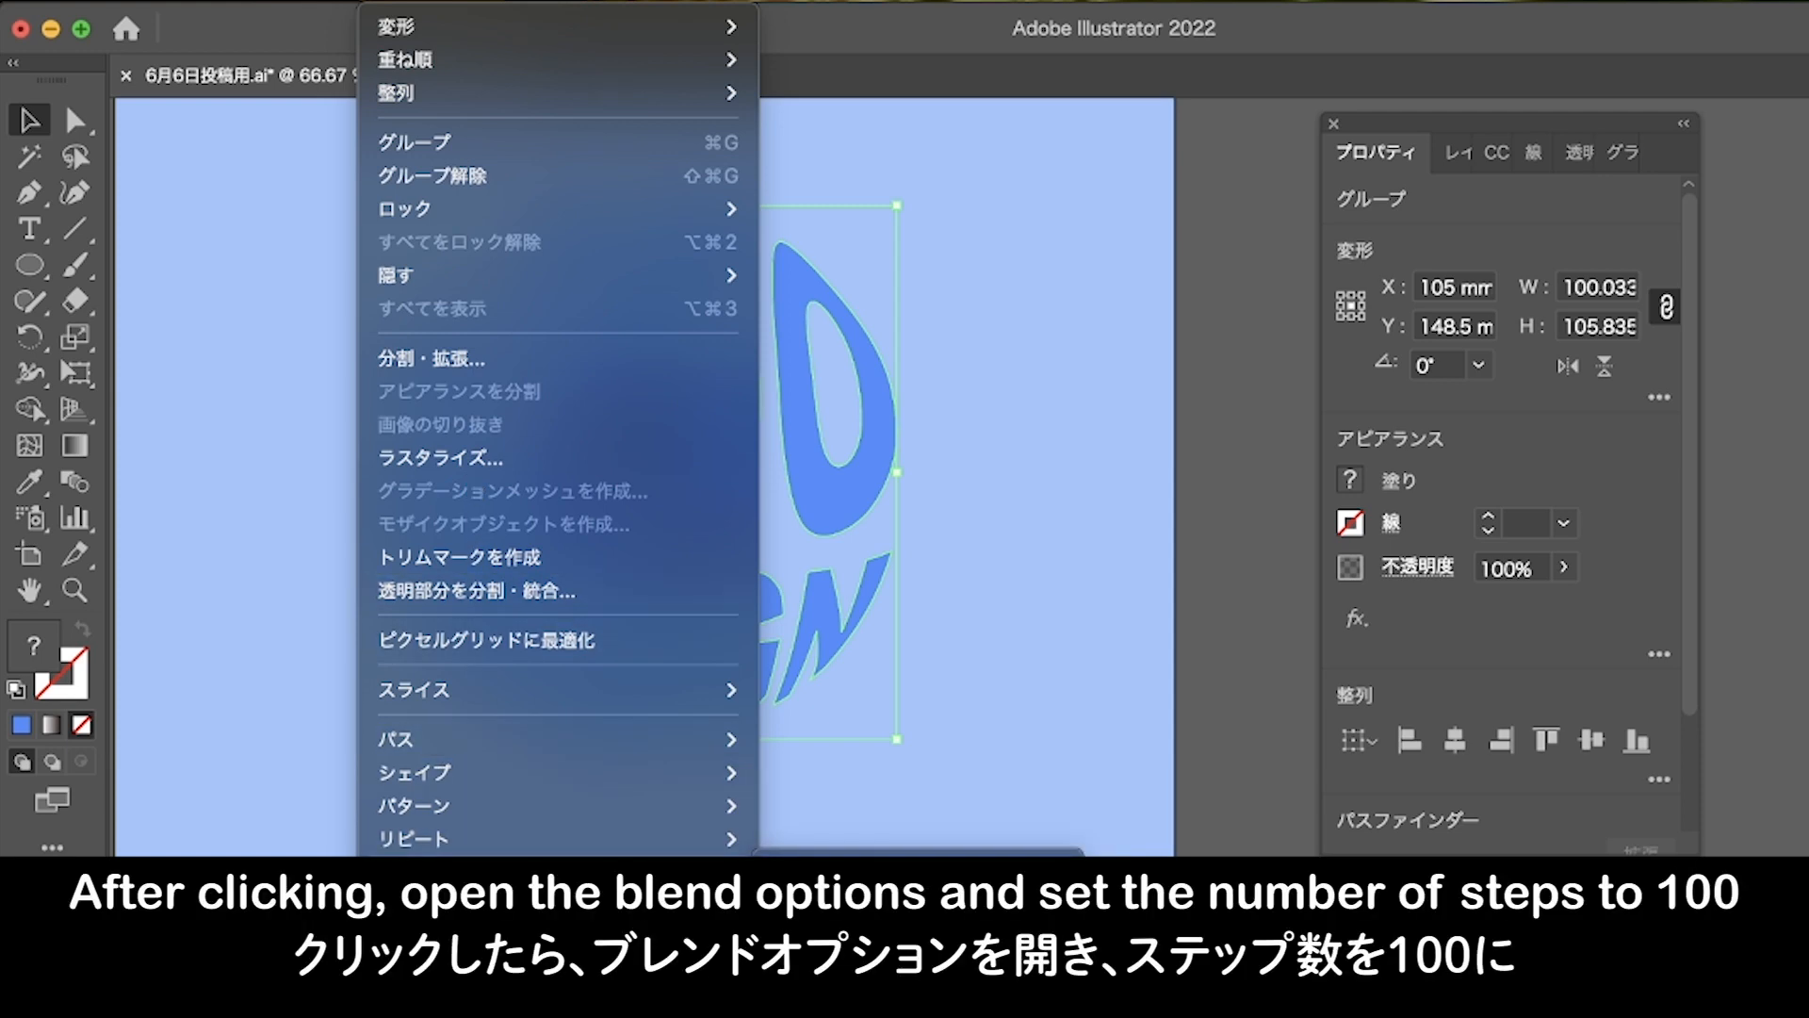
pyautogui.click(822, 954)
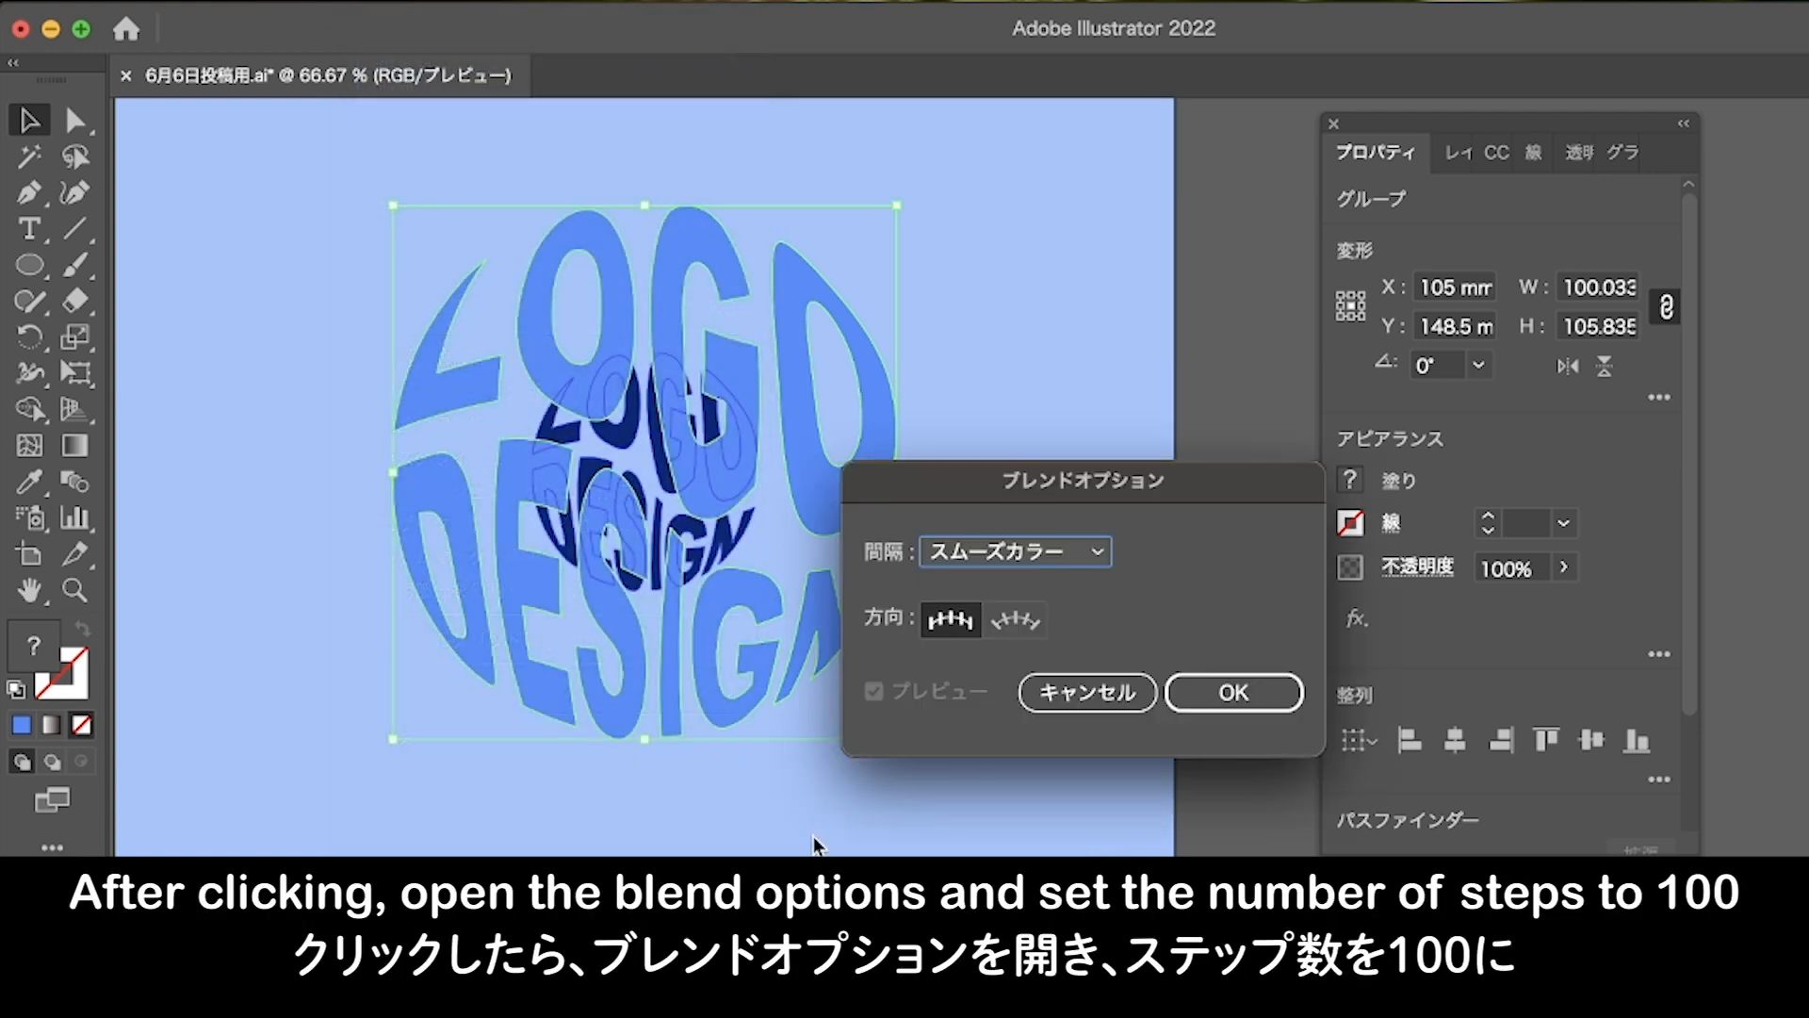
pyautogui.click(1065, 563)
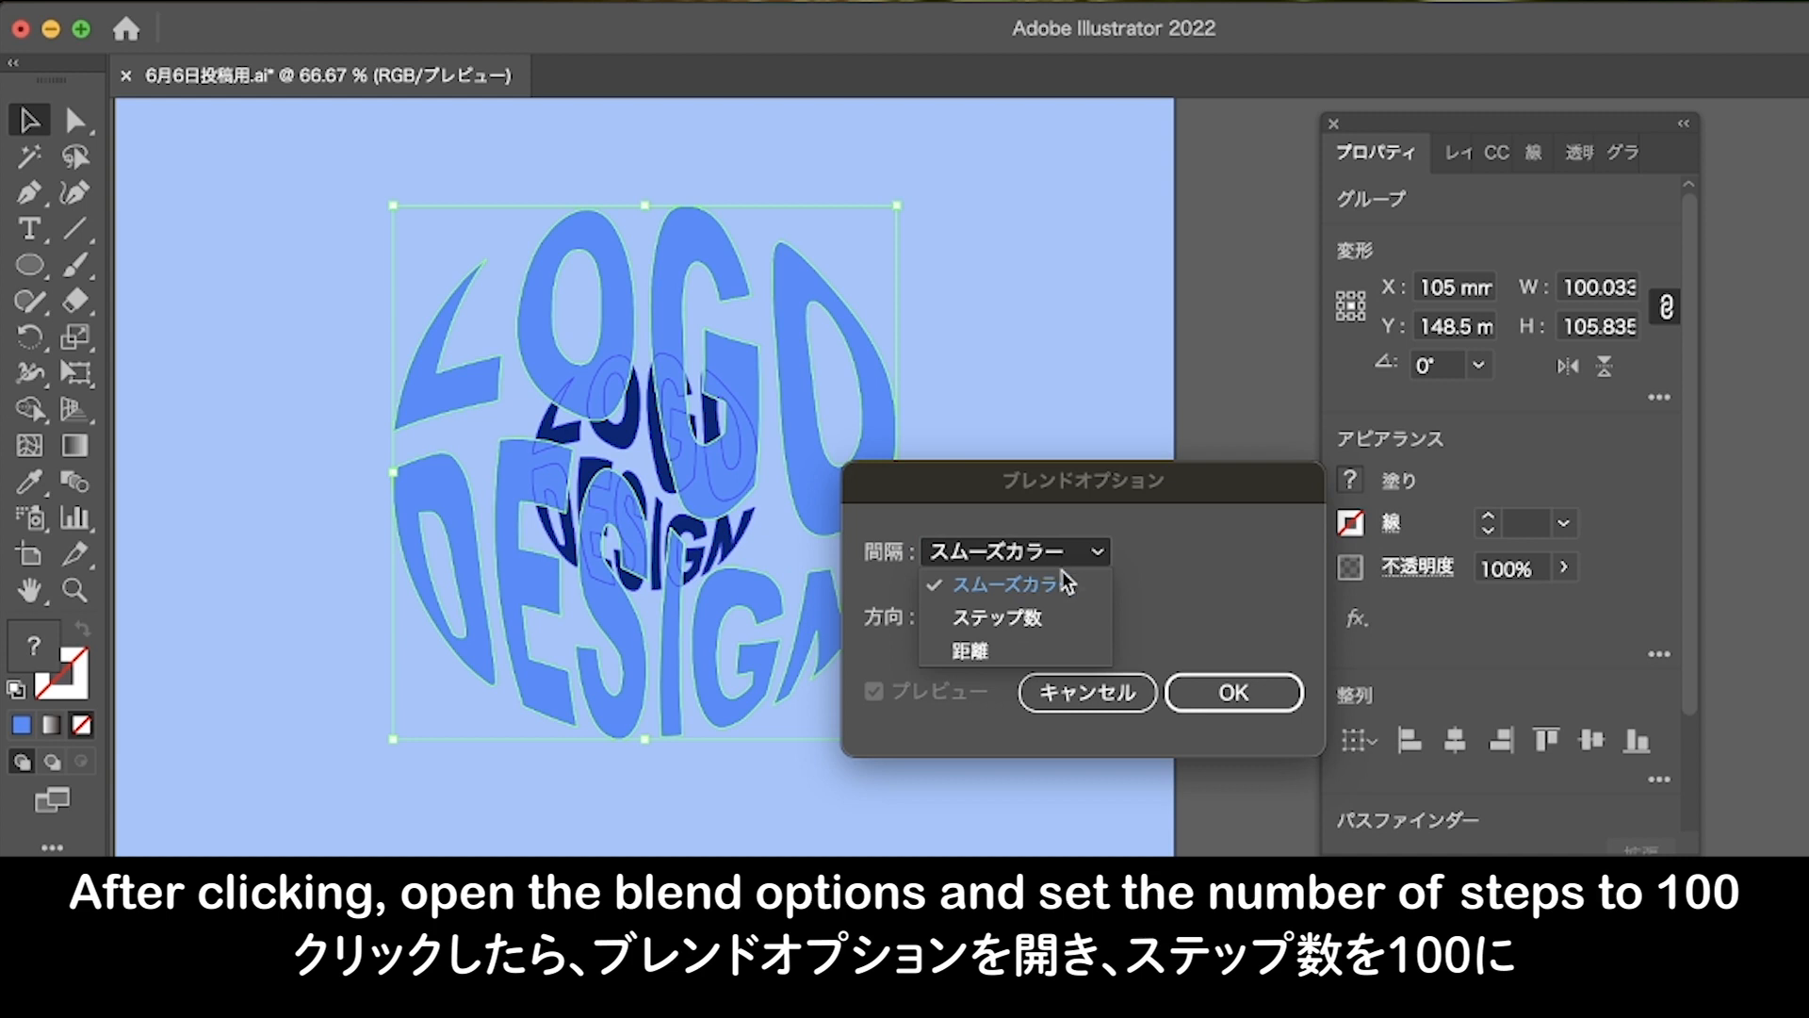
pyautogui.click(1048, 620)
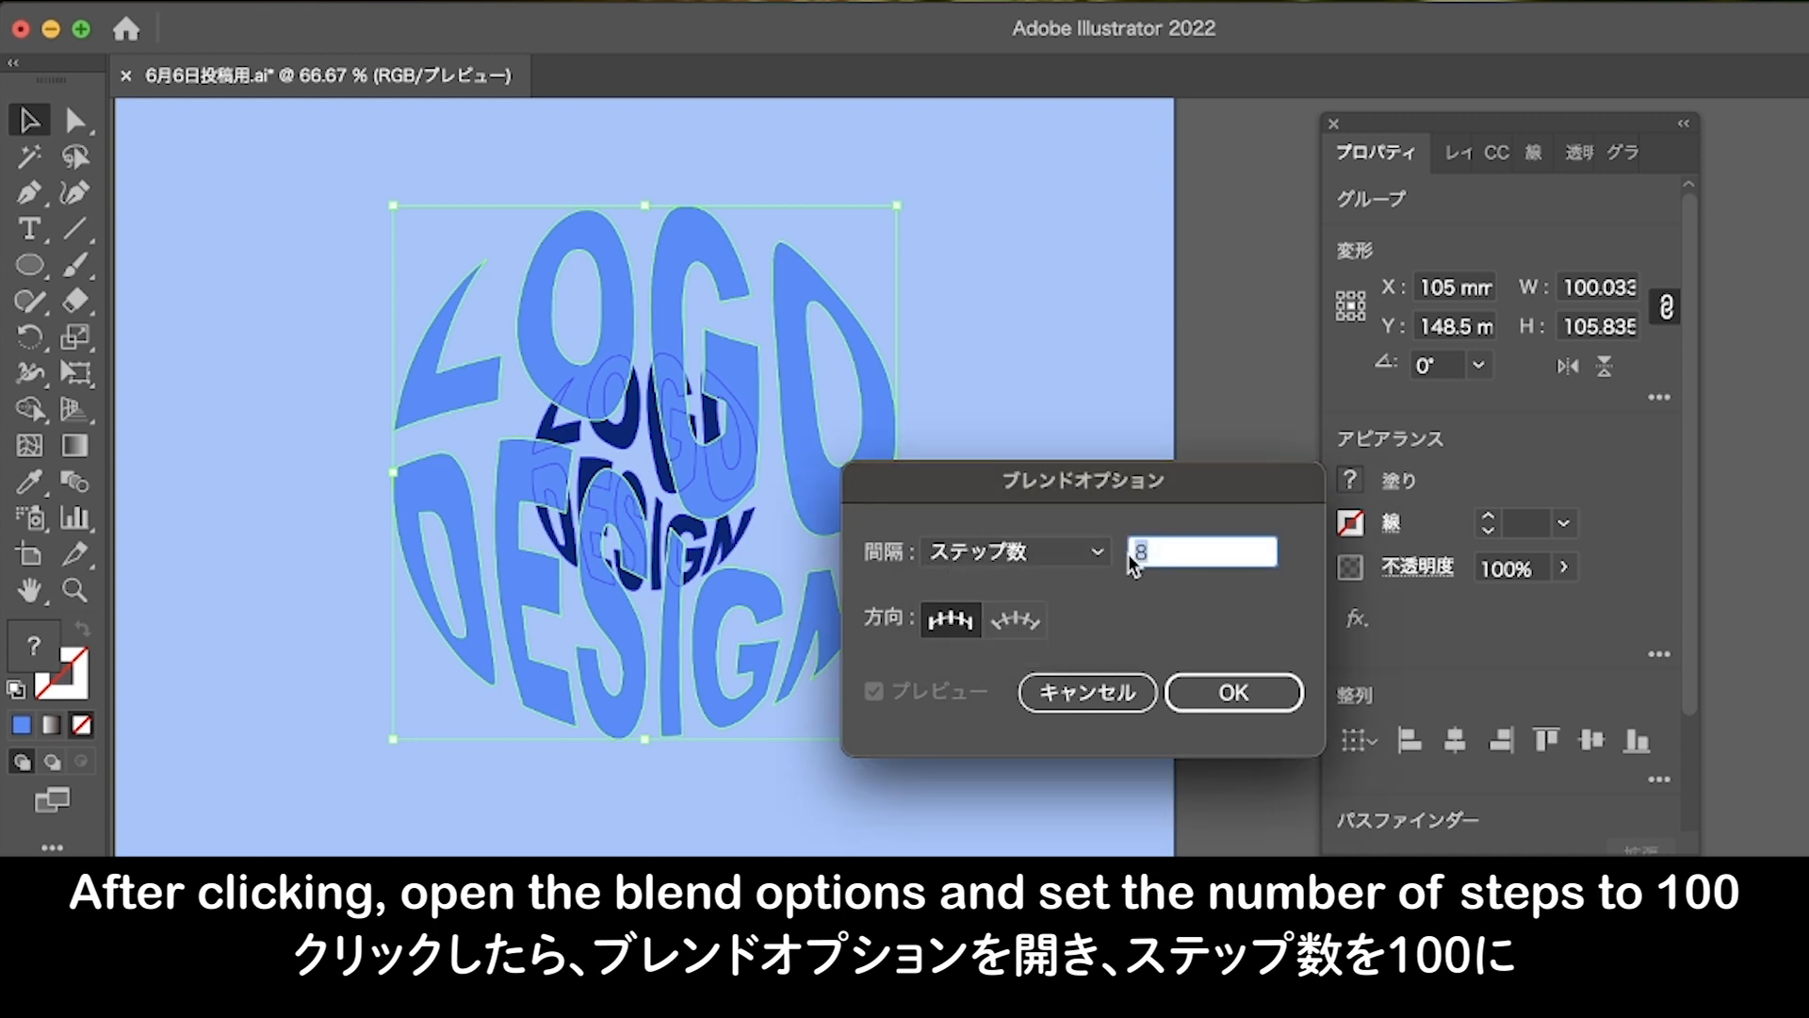
pyautogui.press('BackSpace')
pyautogui.write('100')
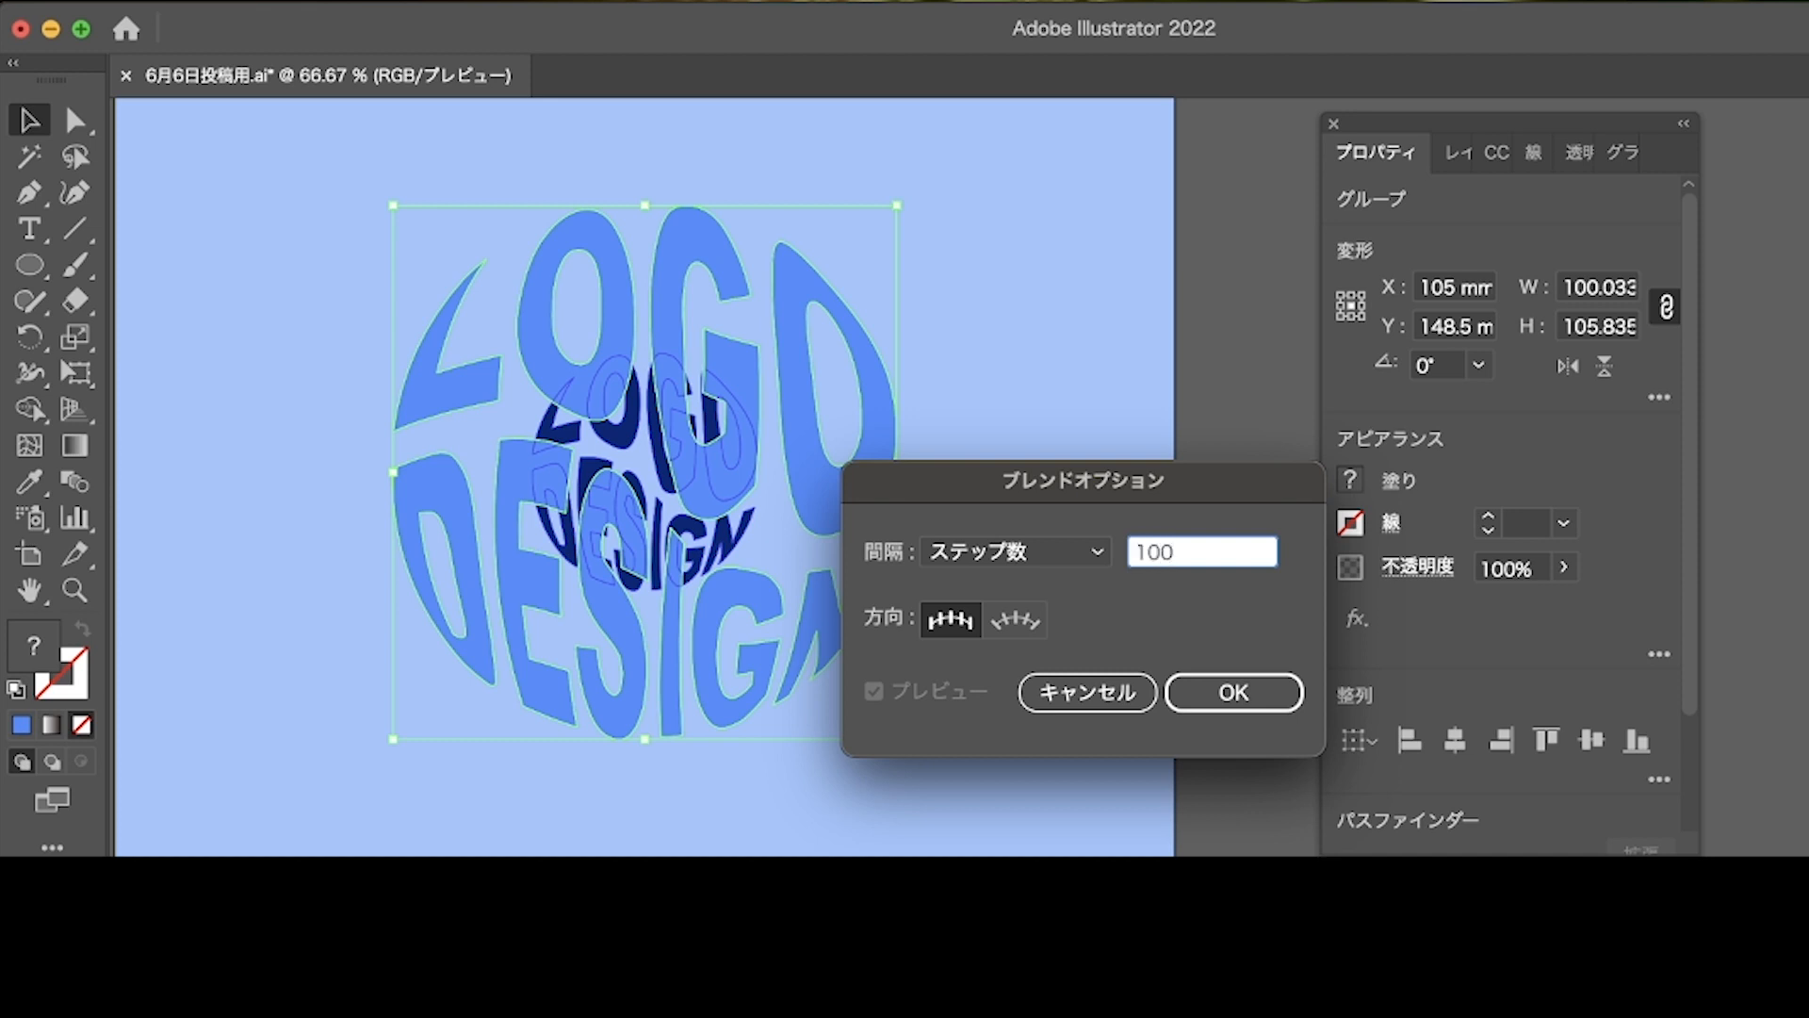
pyautogui.press('Return')
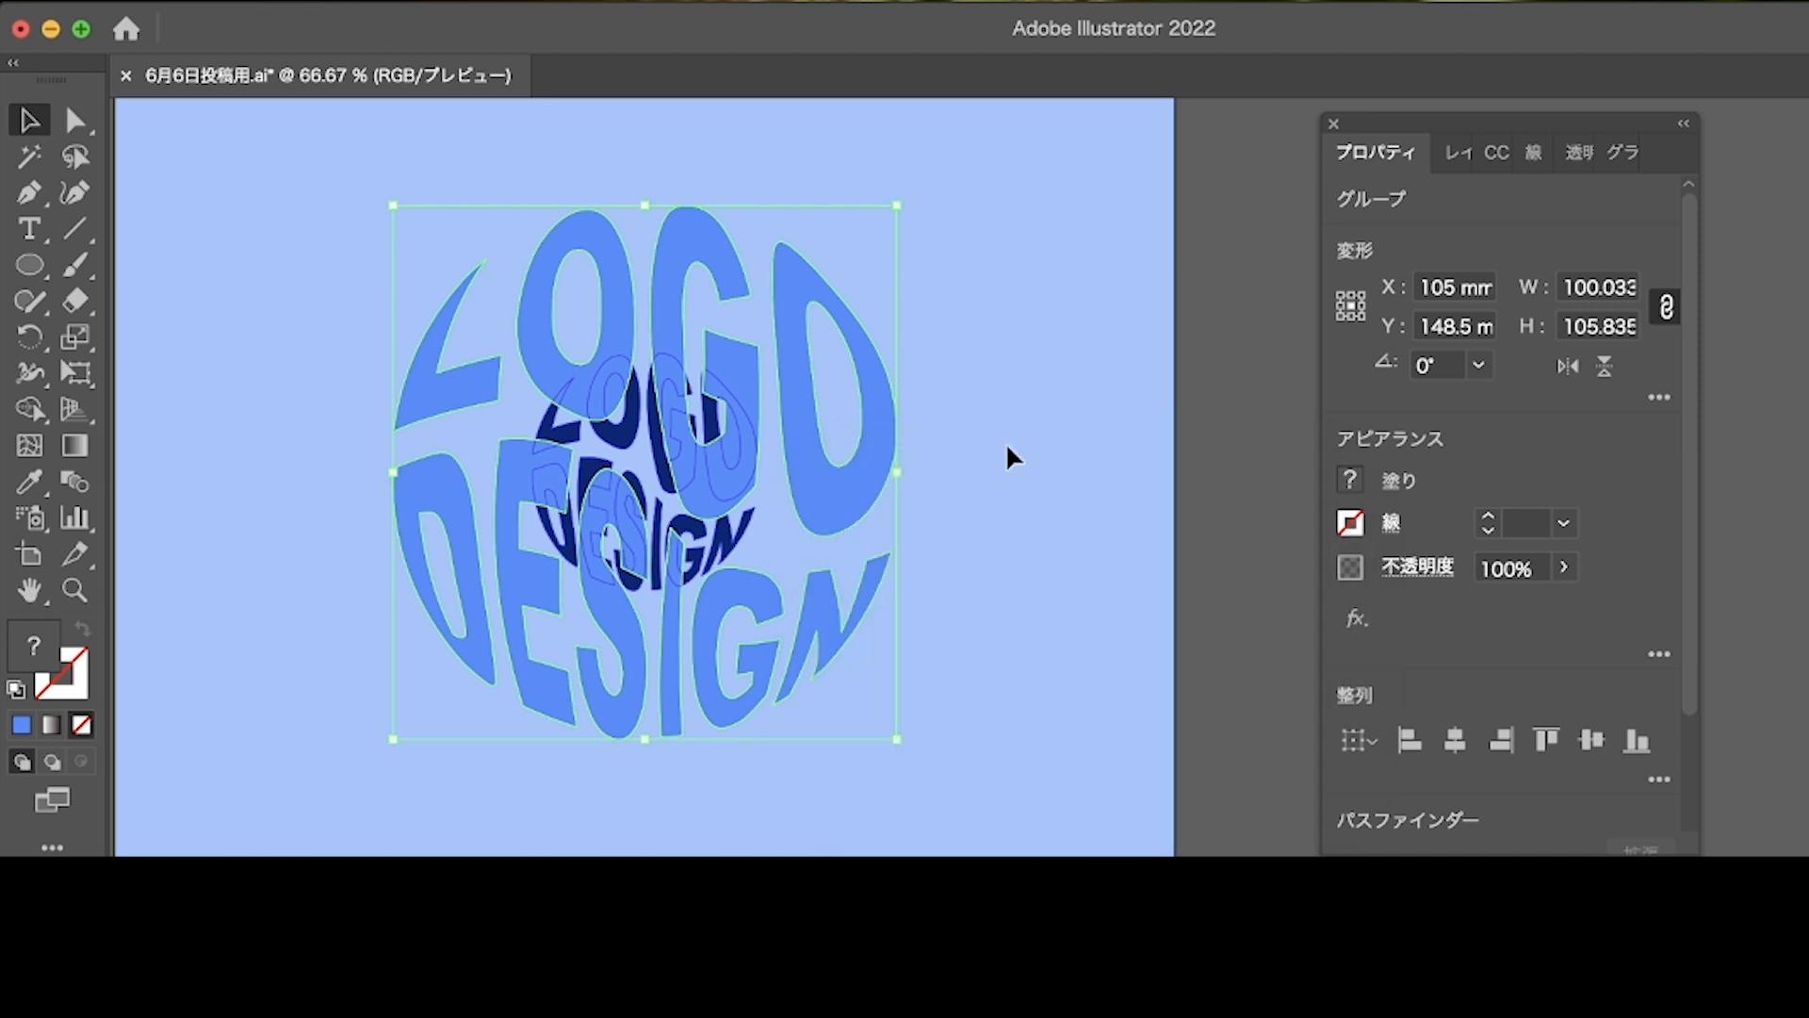
# Make a blend between the large light-blue logo and the small dark-blue copy, and deselect it.
pyautogui.click(461, 5)
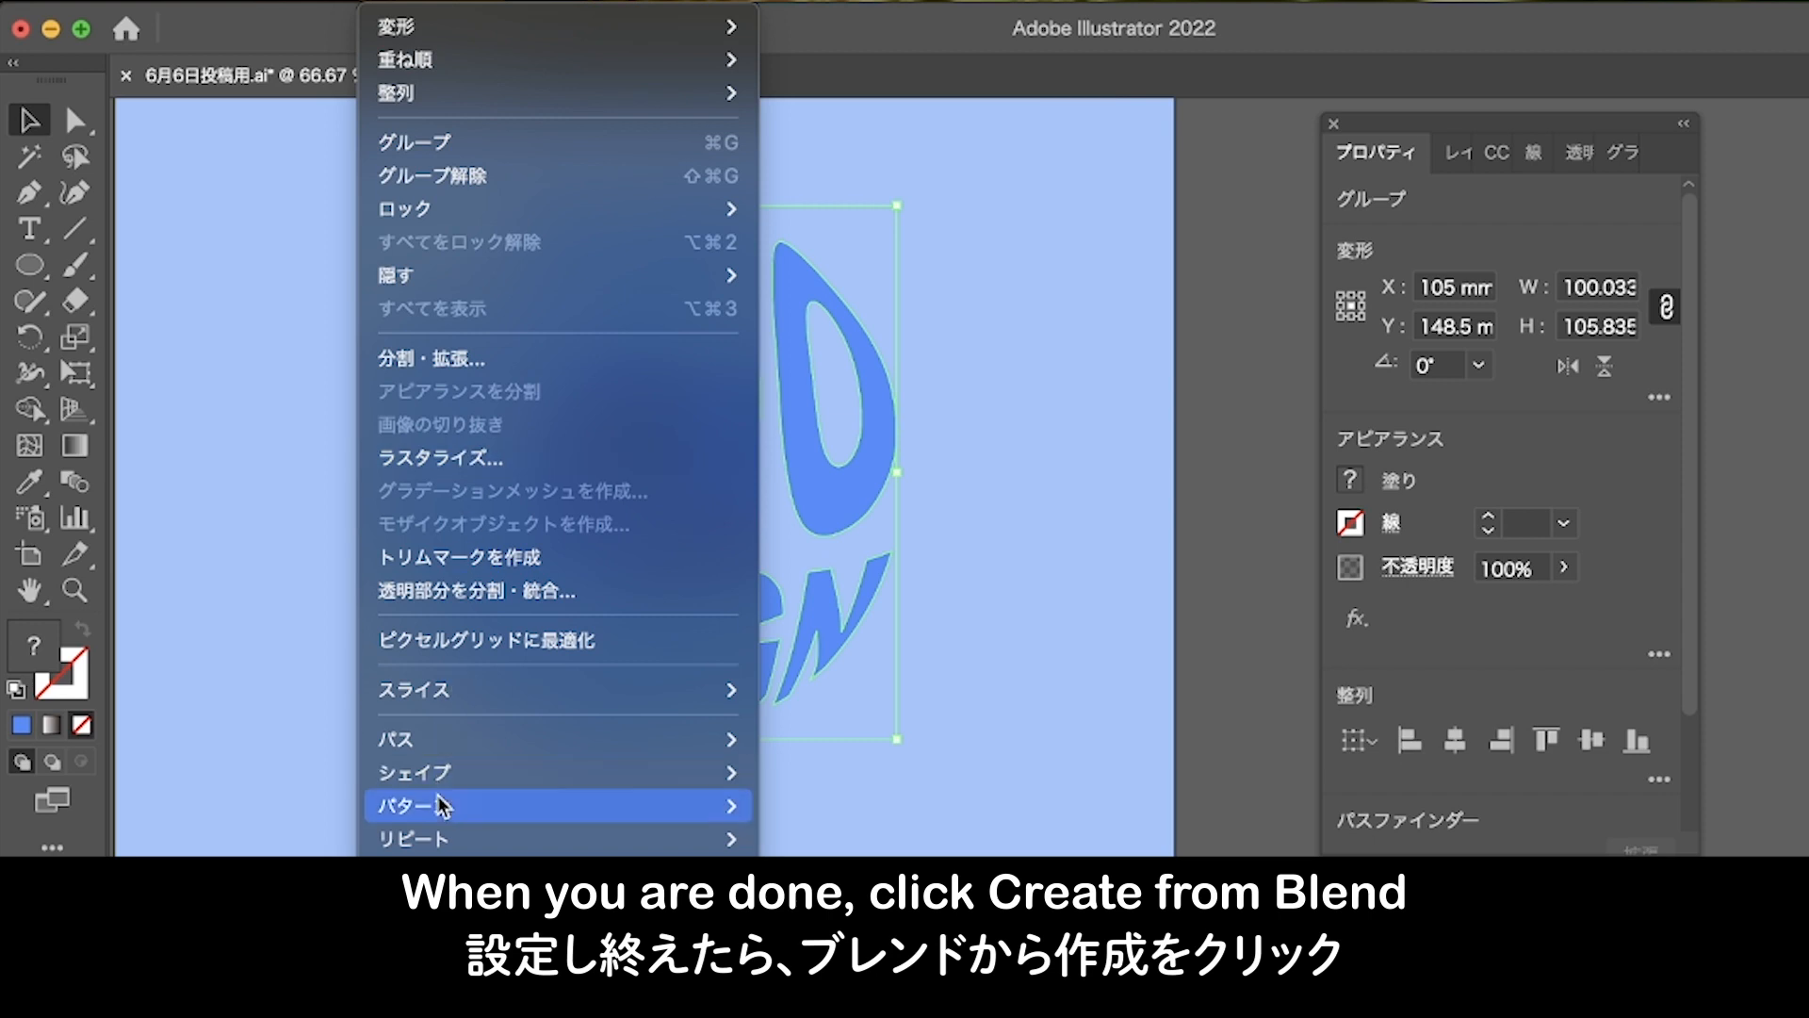
pyautogui.moveTo(436, 843)
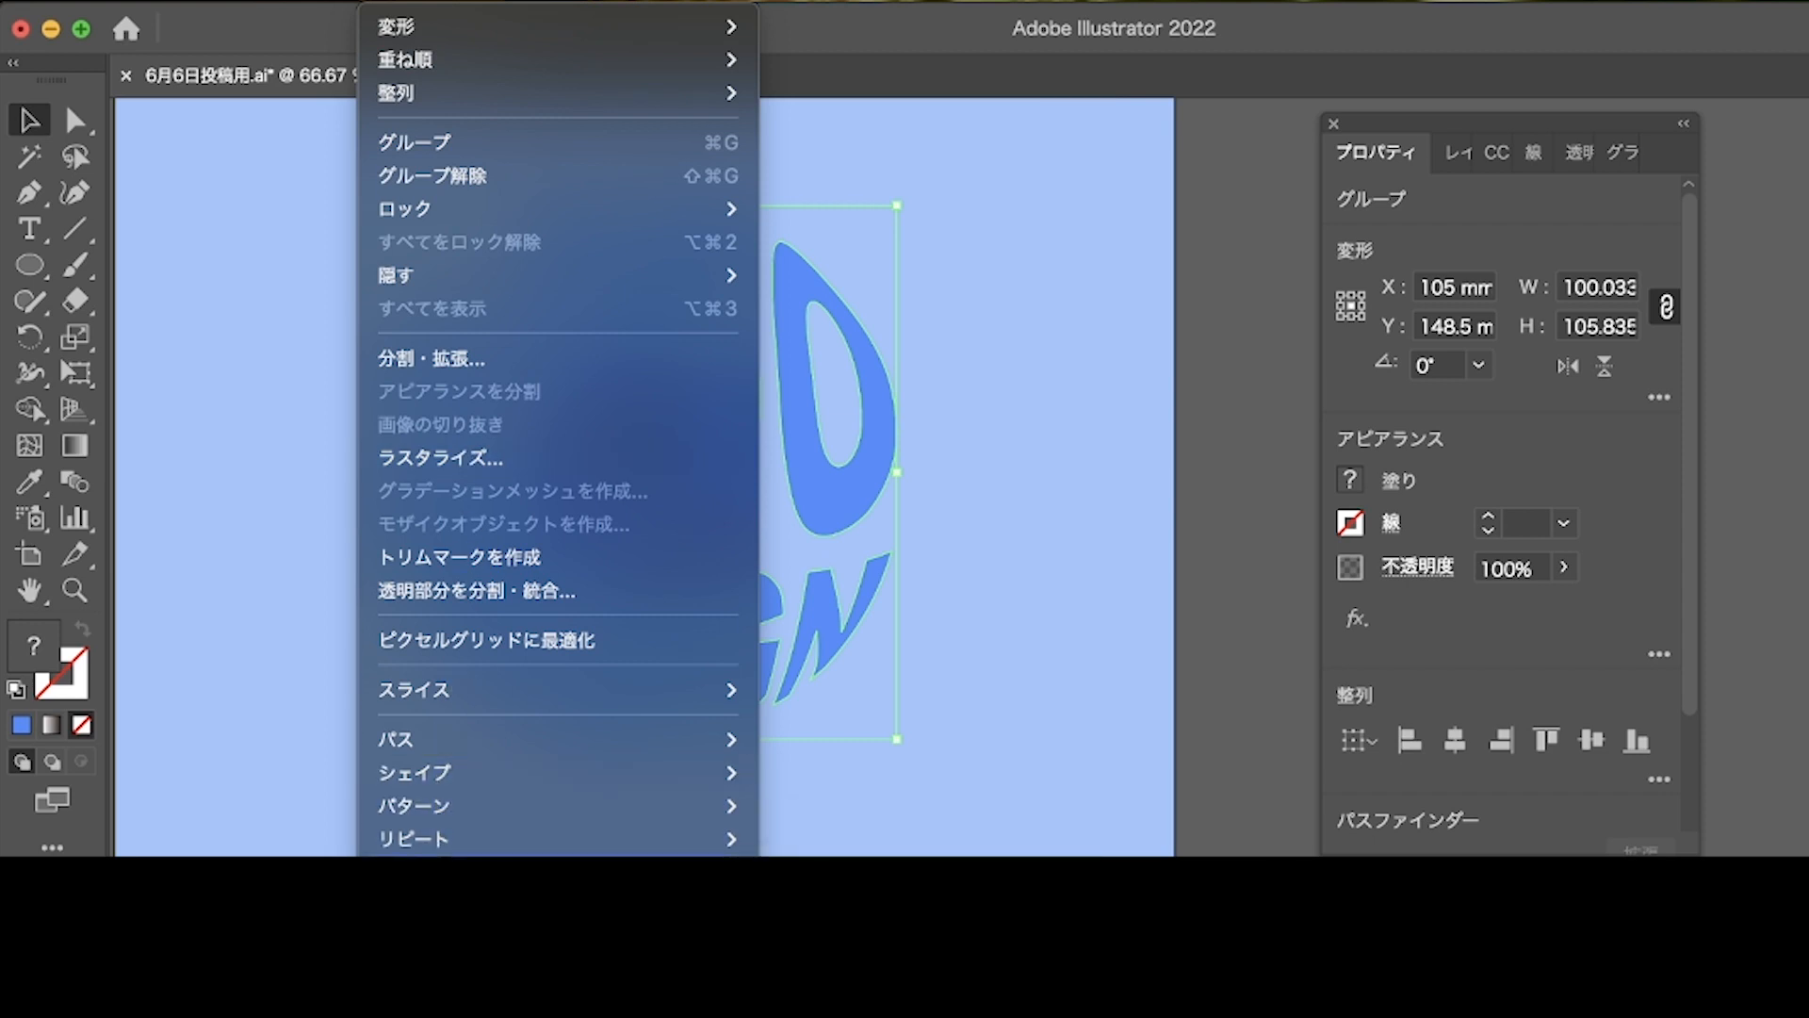
pyautogui.click(815, 873)
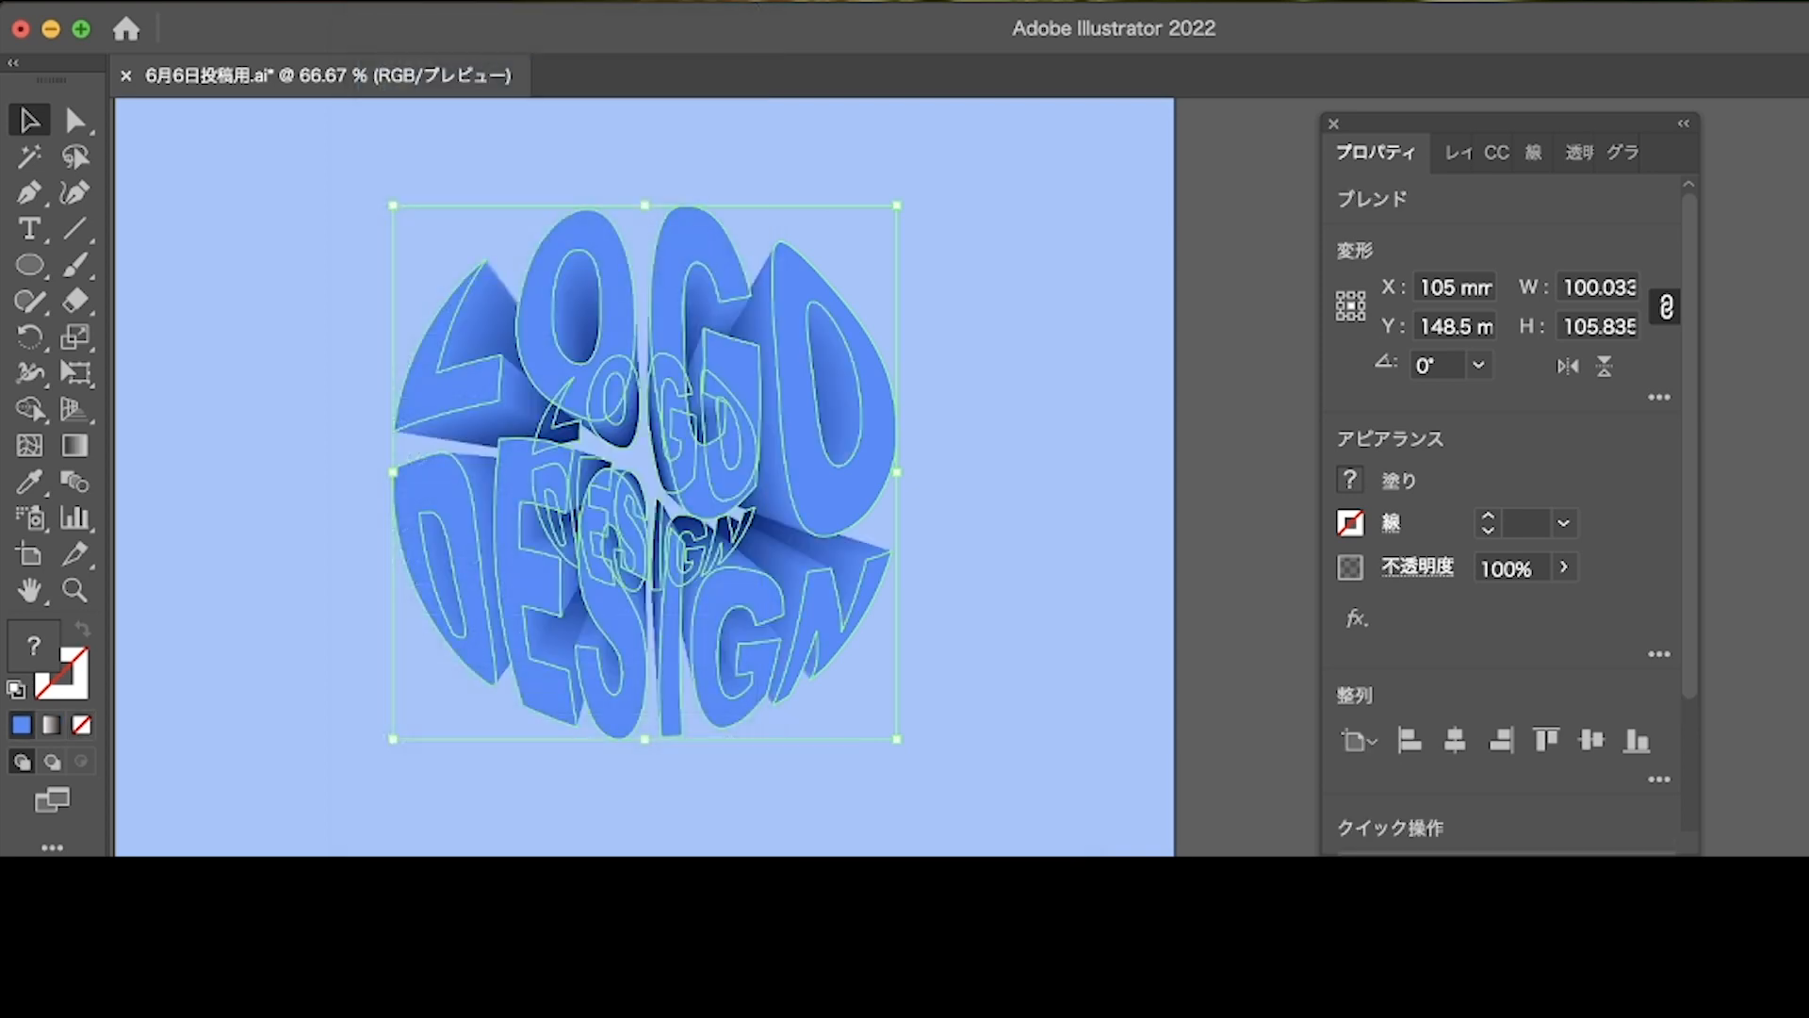
pyautogui.press('super+shift+a')
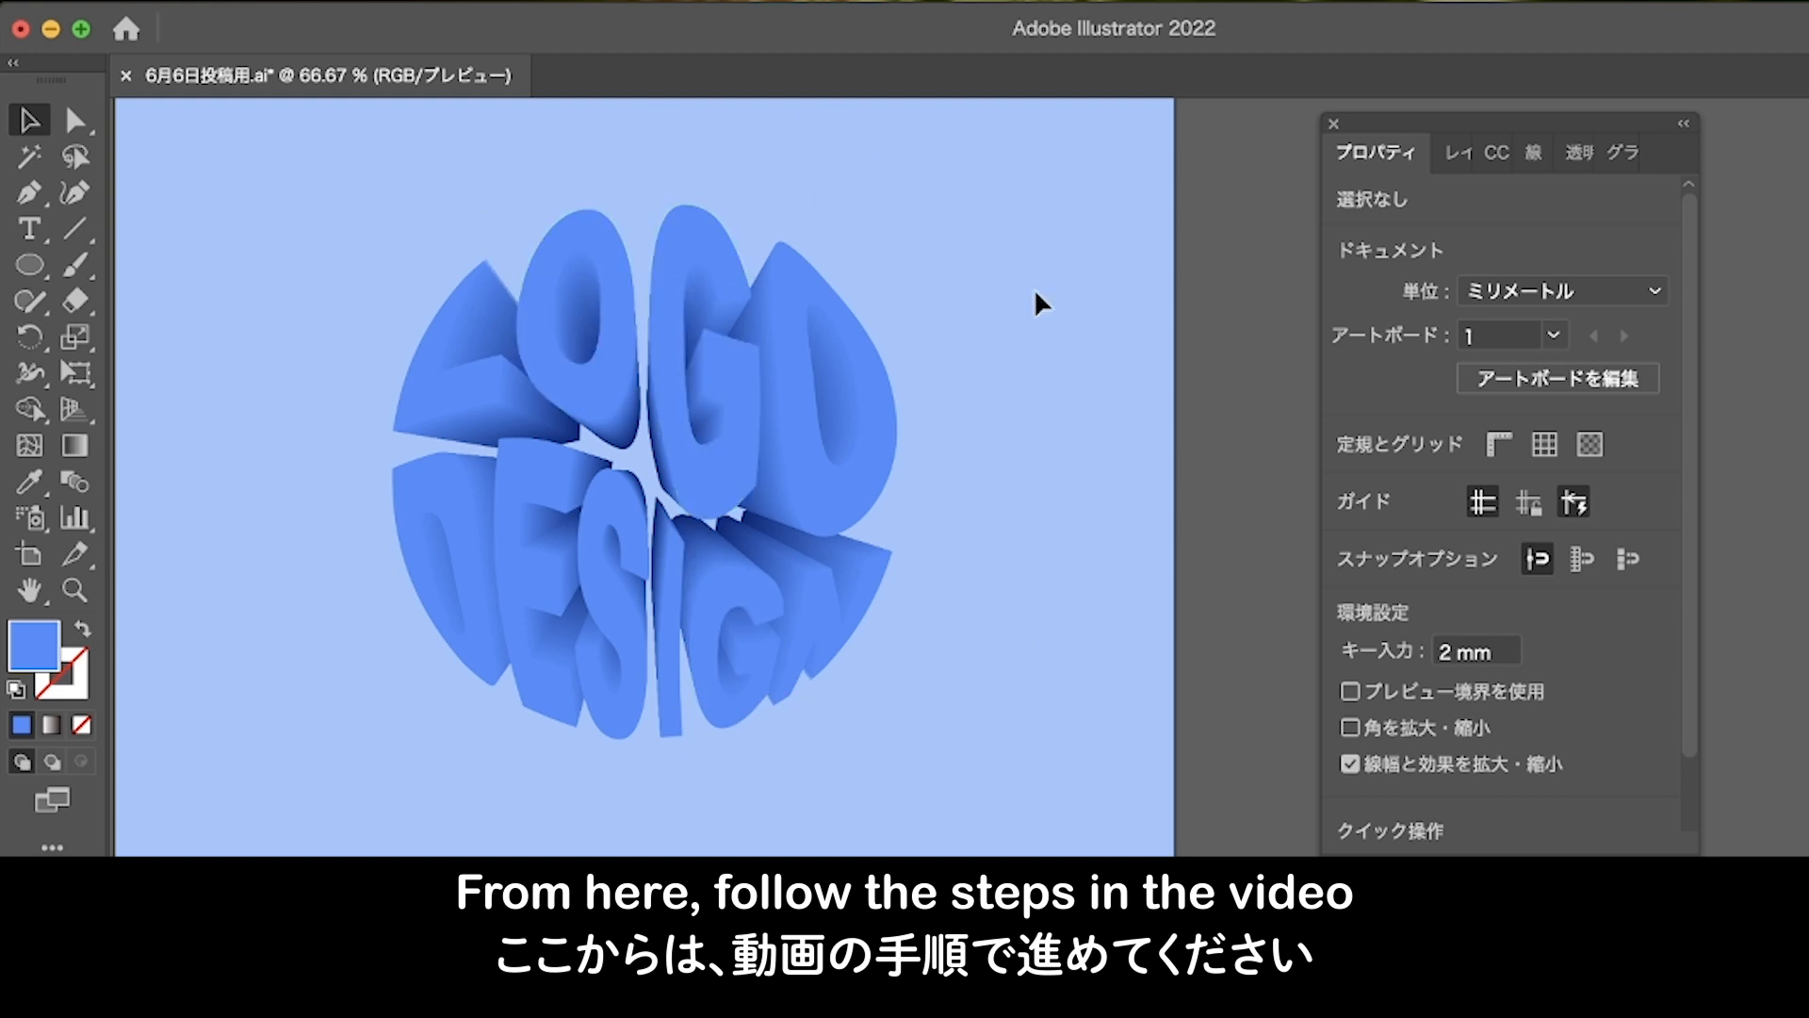
# Inspect the blend's groups in its layer, then create a new layer above it and paste the copied logo there.
pyautogui.click(1441, 158)
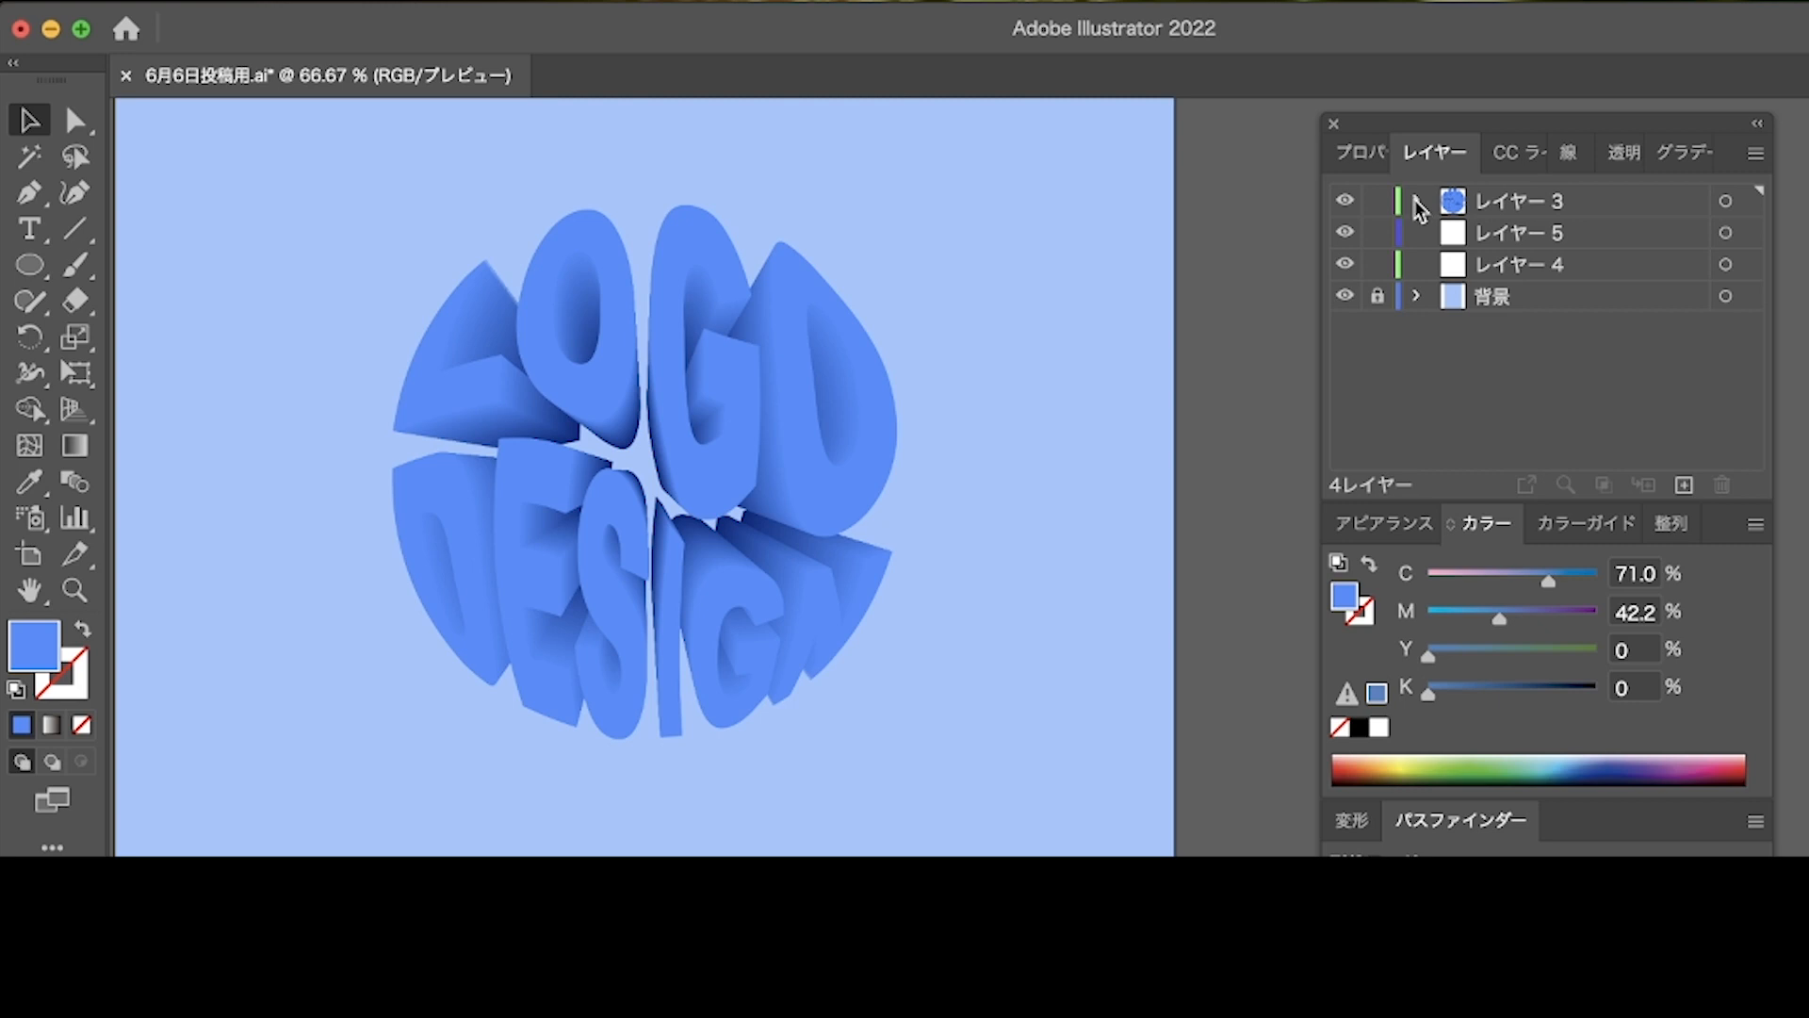
pyautogui.click(1418, 202)
pyautogui.click(1451, 231)
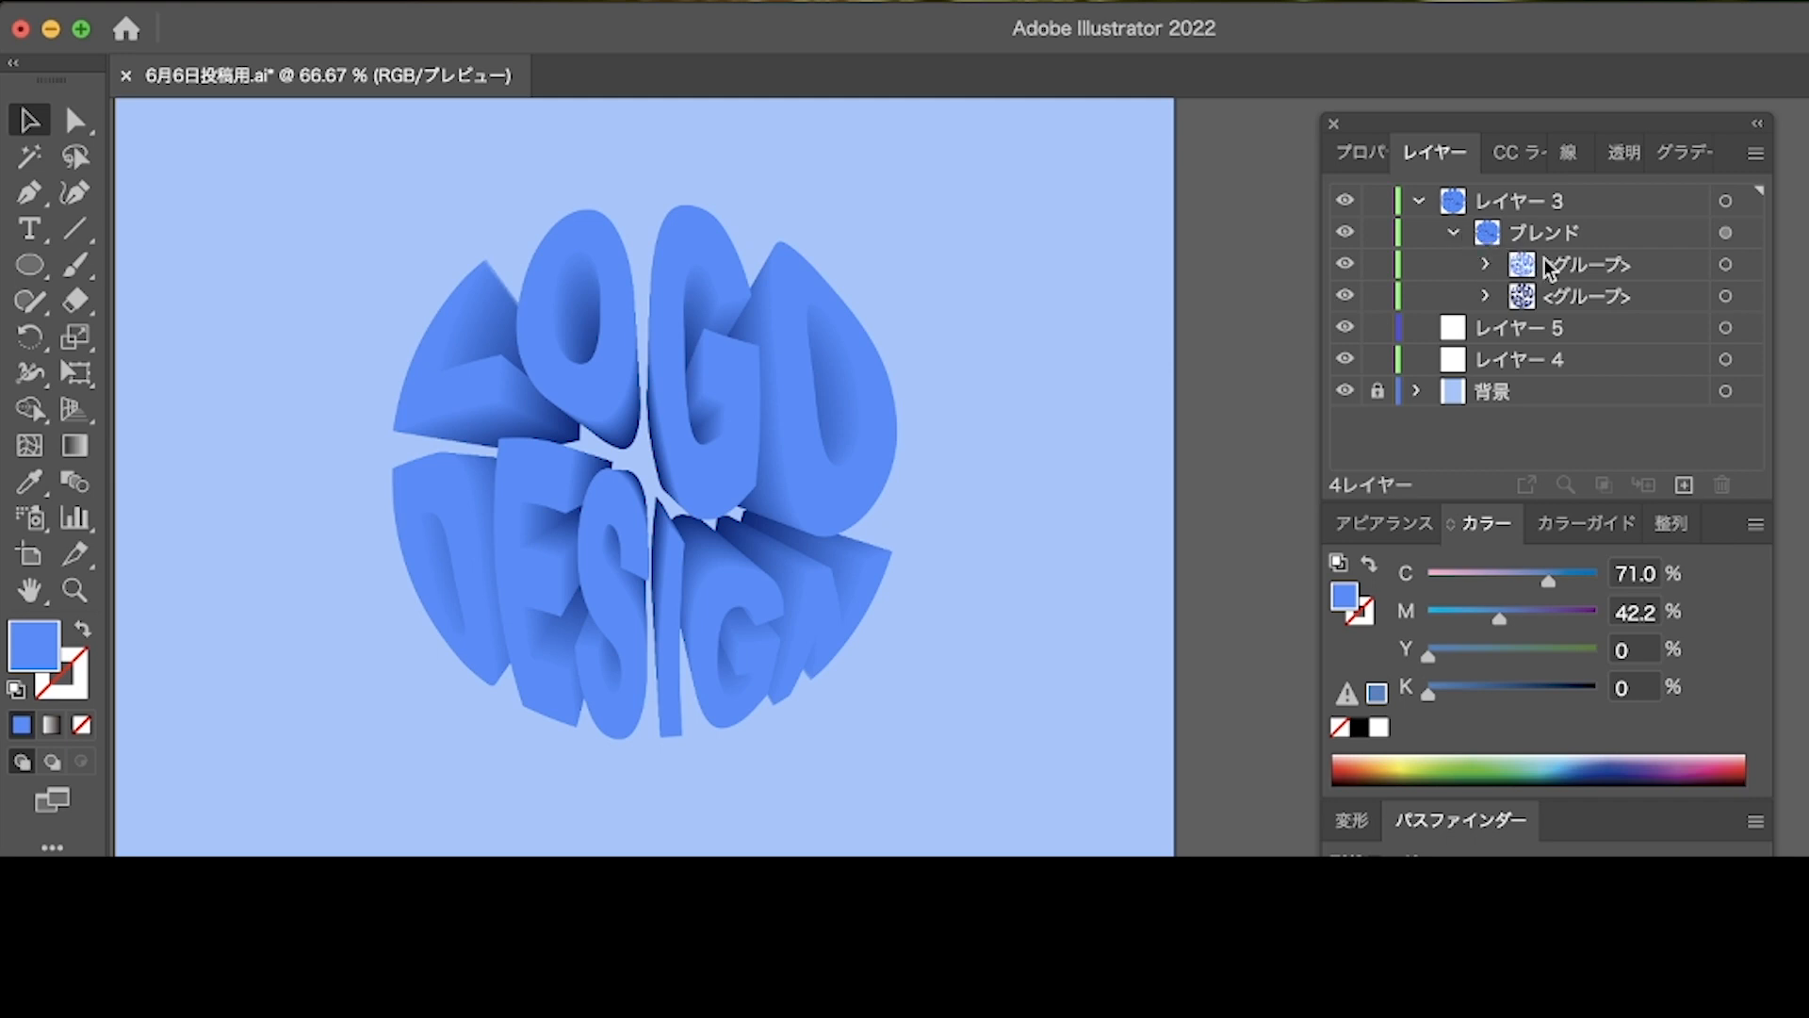
pyautogui.click(1588, 272)
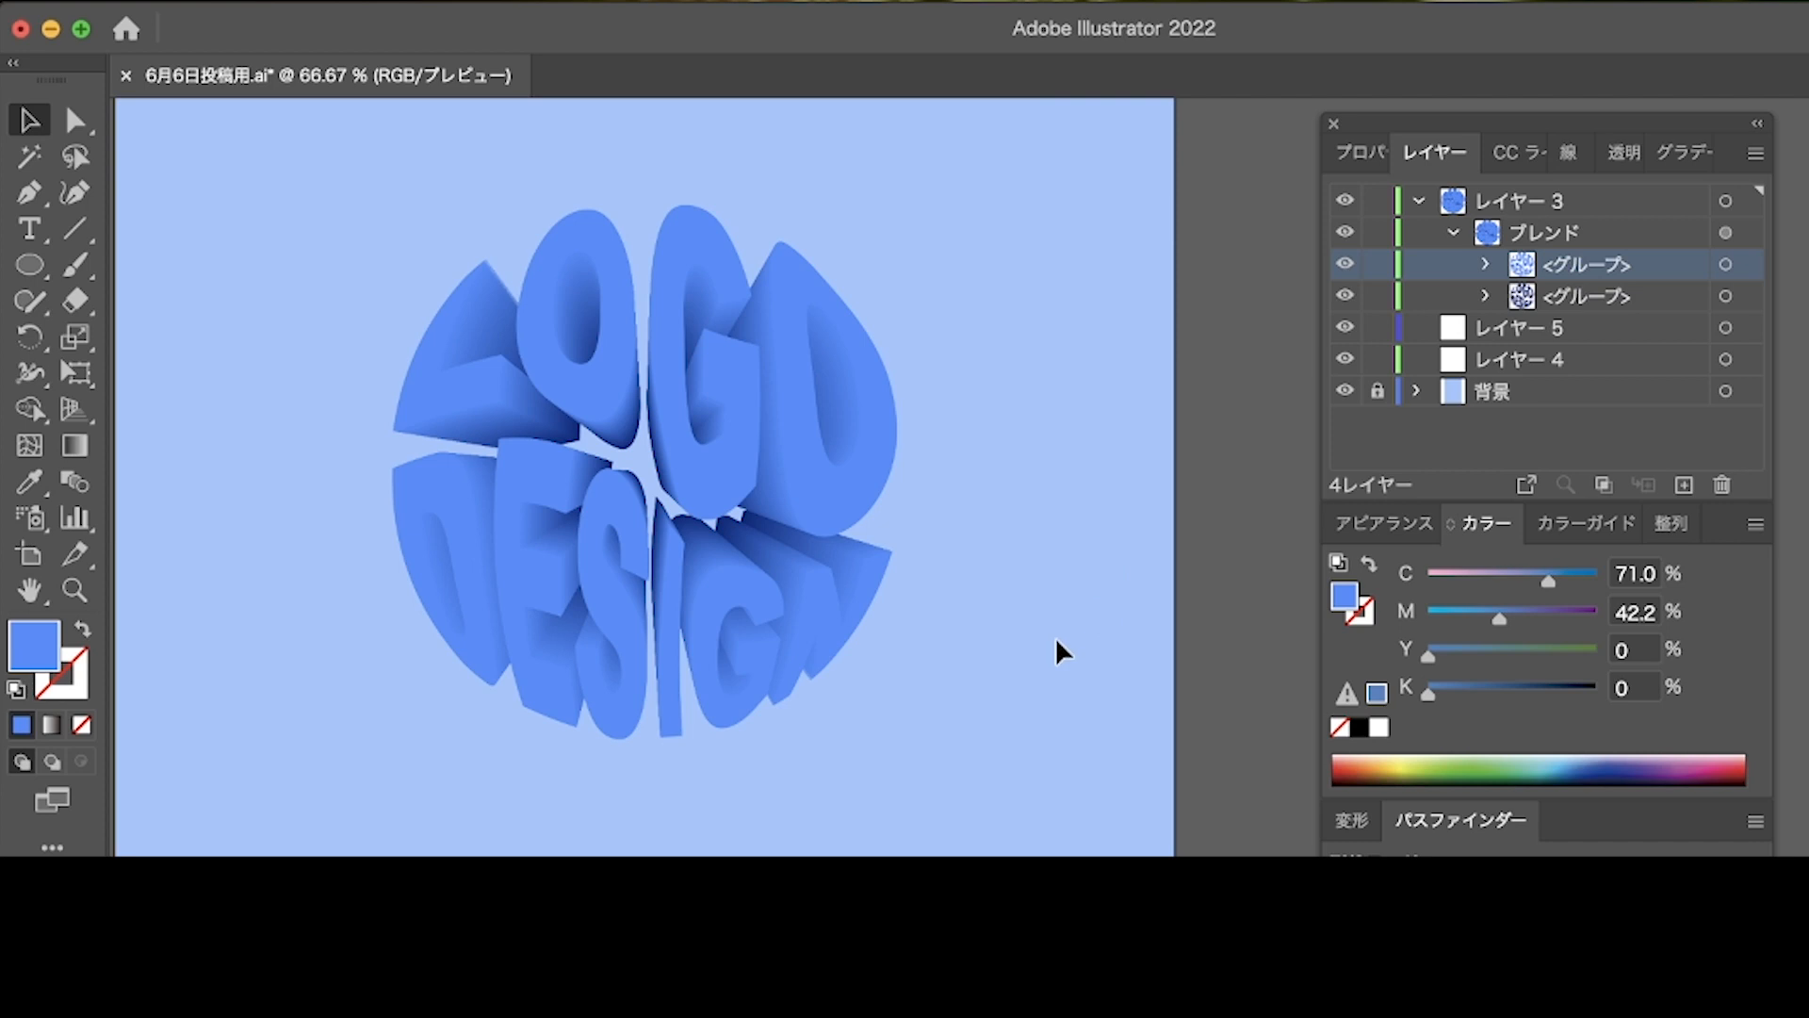
pyautogui.click(1419, 200)
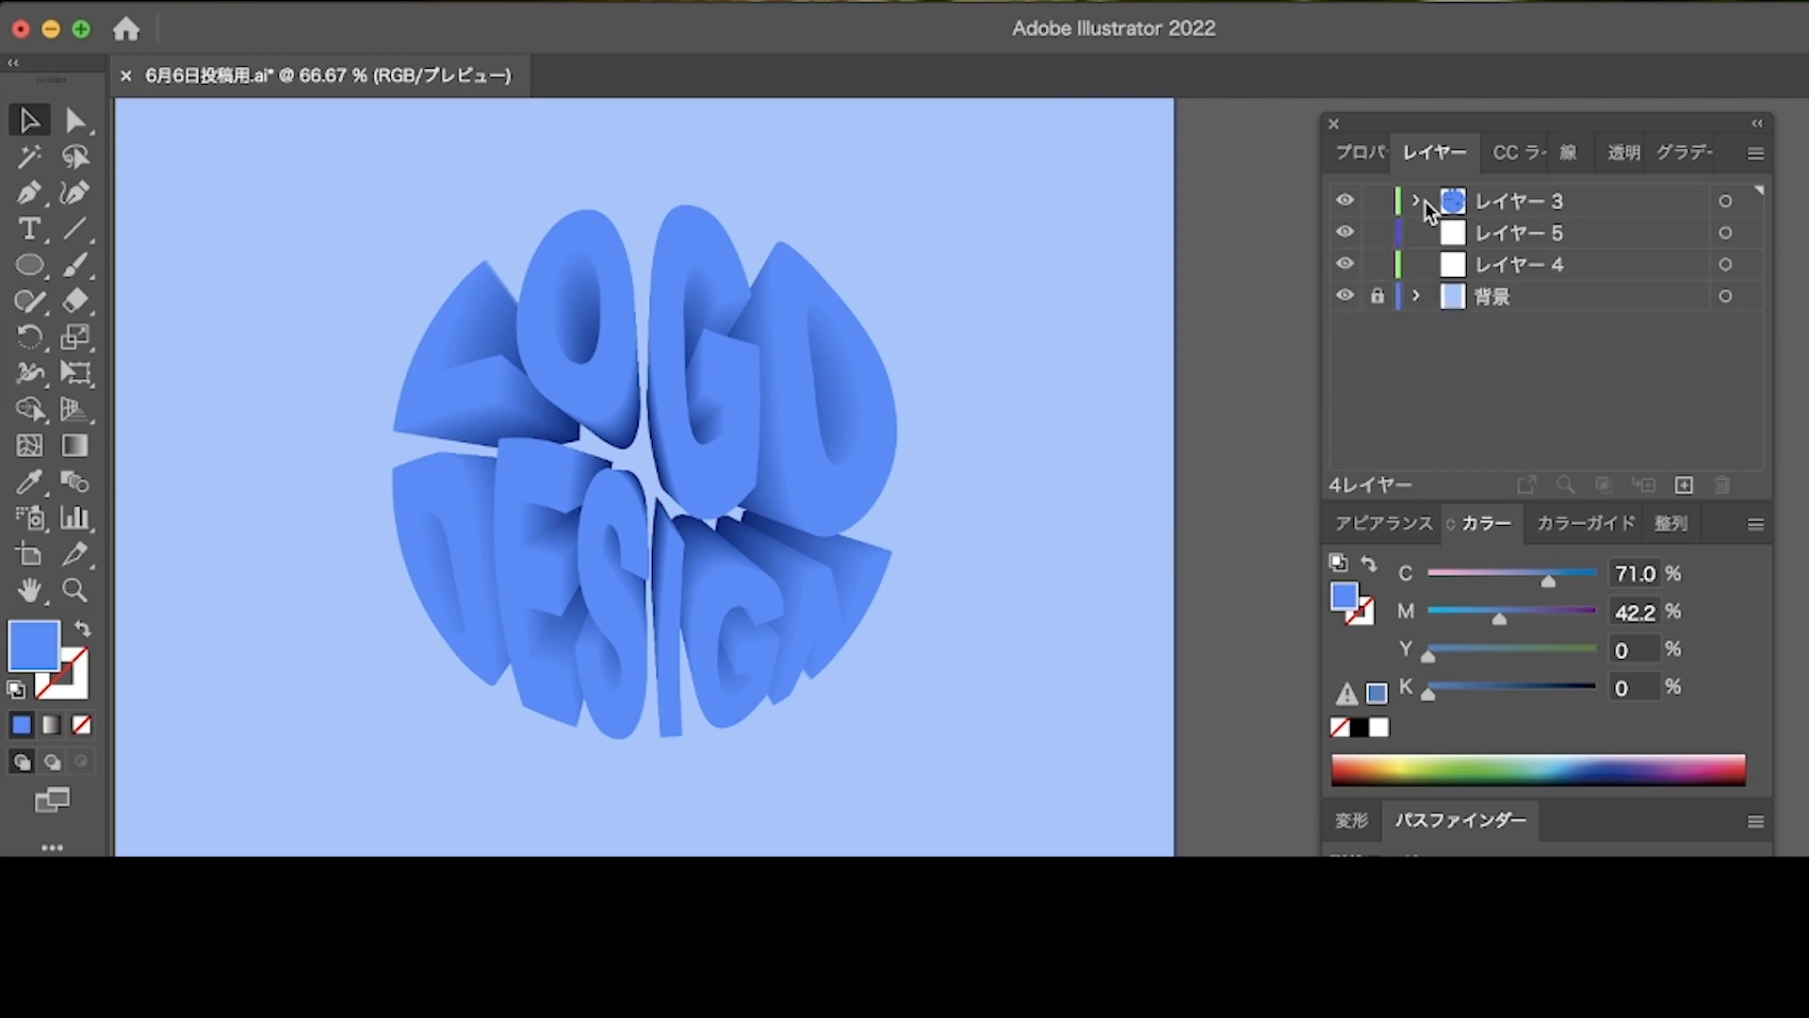
pyautogui.click(1684, 484)
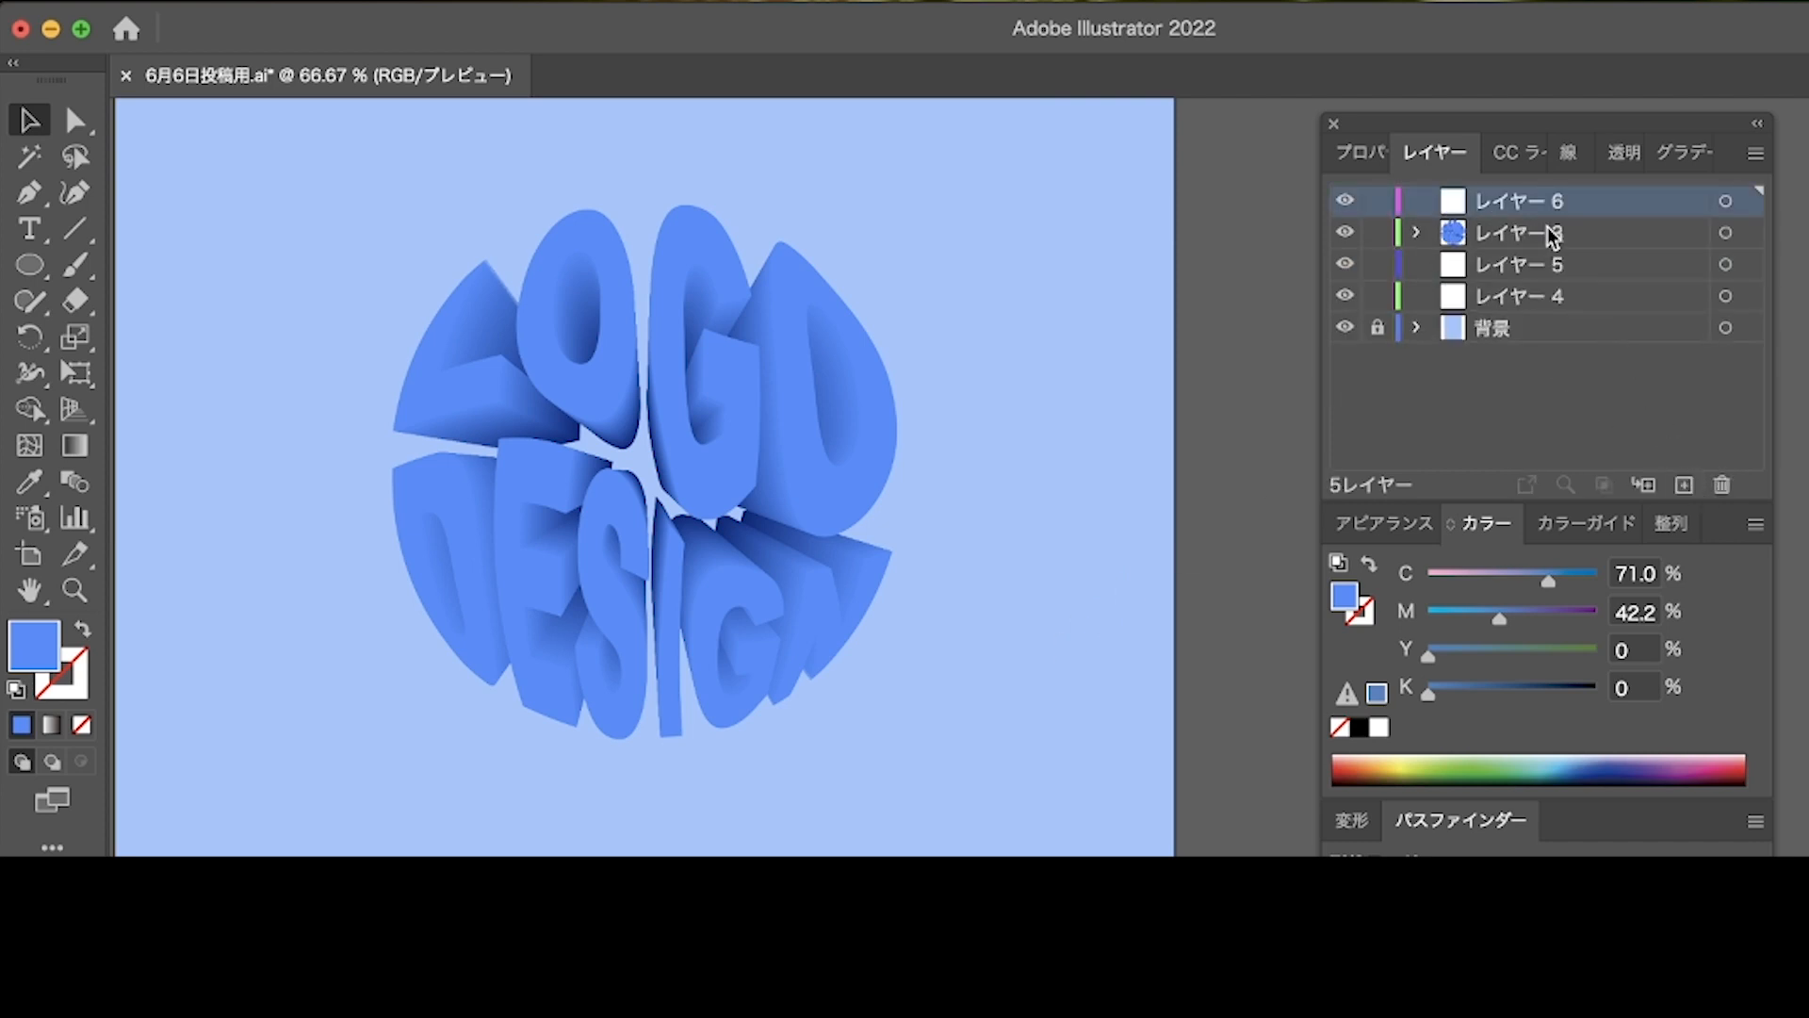
pyautogui.press('super+v')
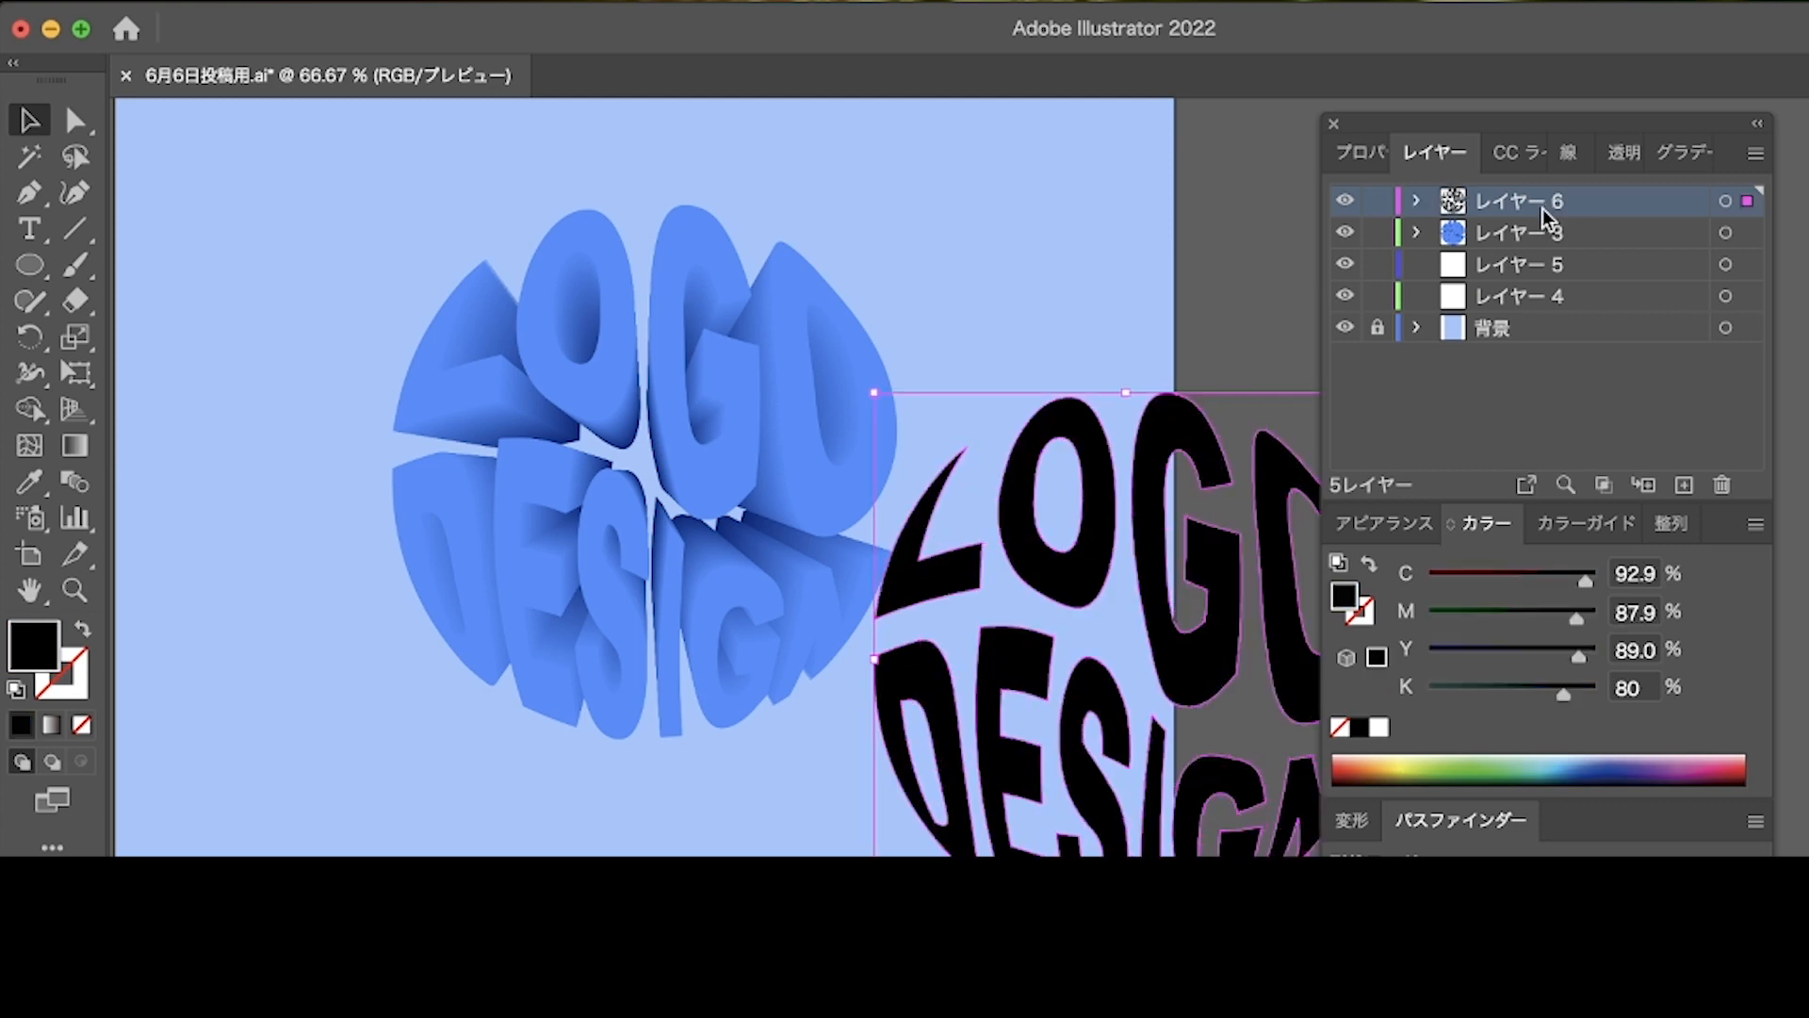
# Fill the pasted logo lettering with bright blue #0062FF.
pyautogui.doubleClick(34, 649)
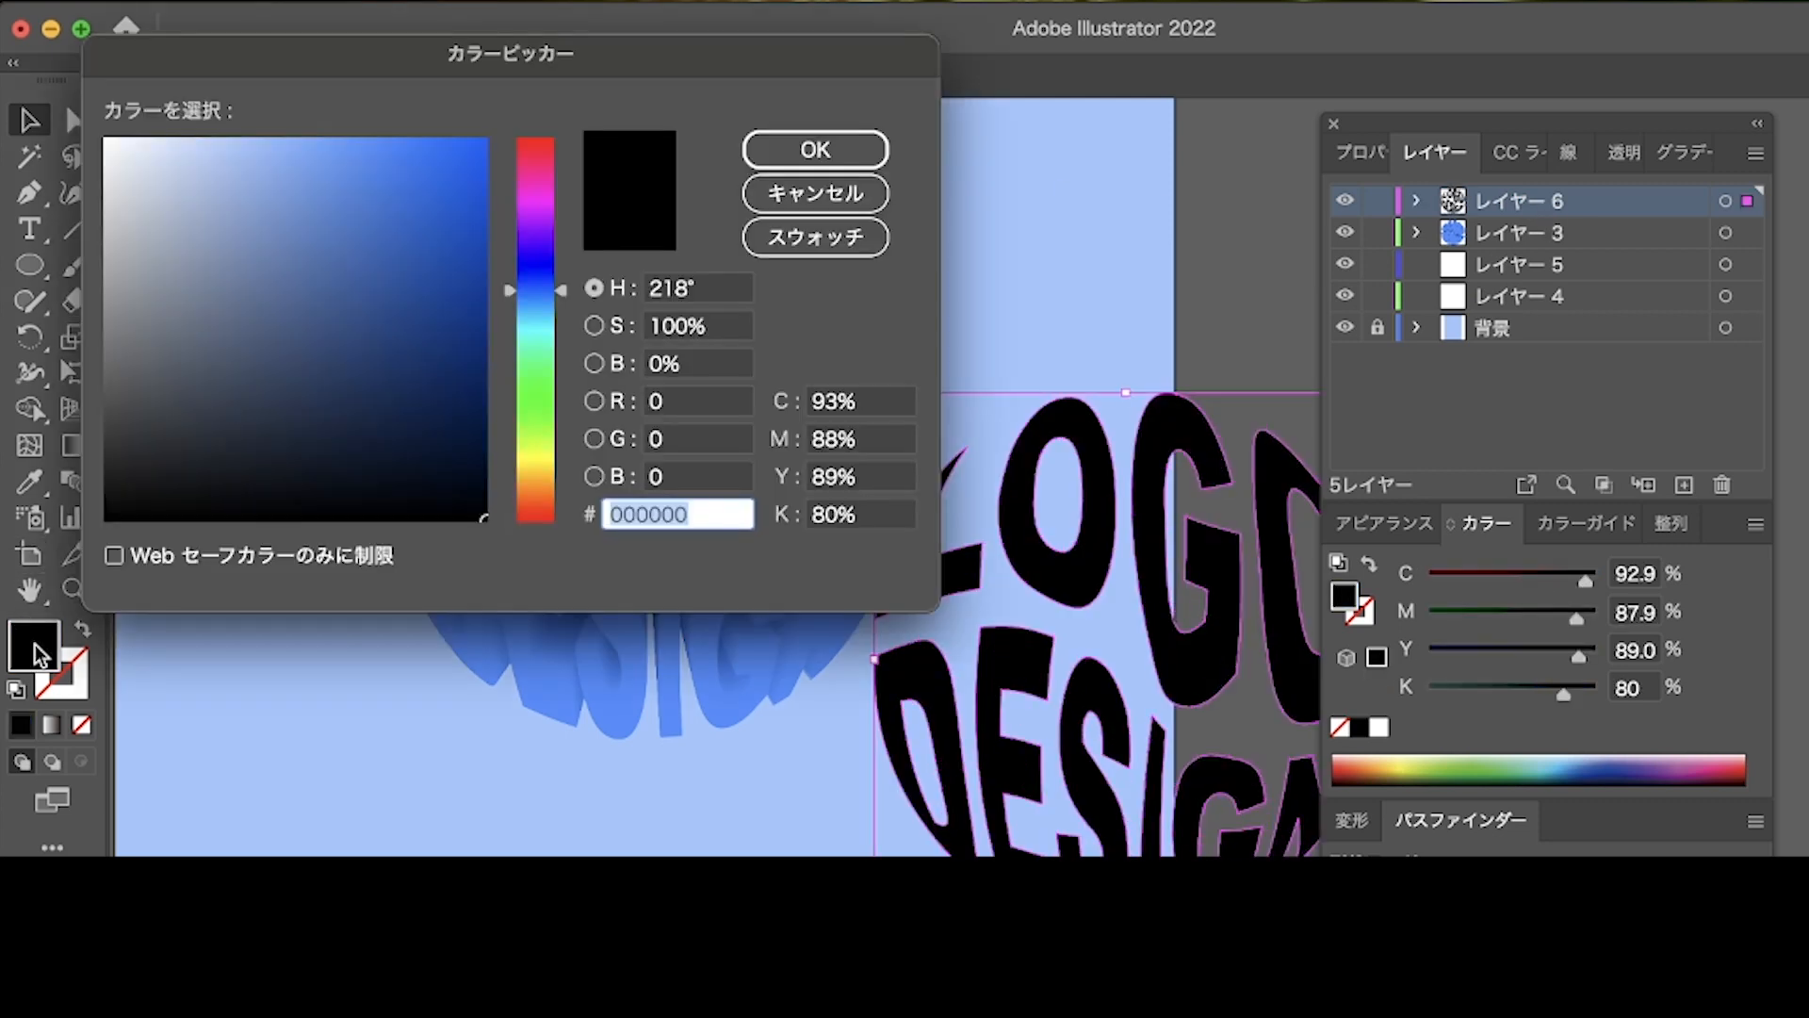
pyautogui.click(216, 159)
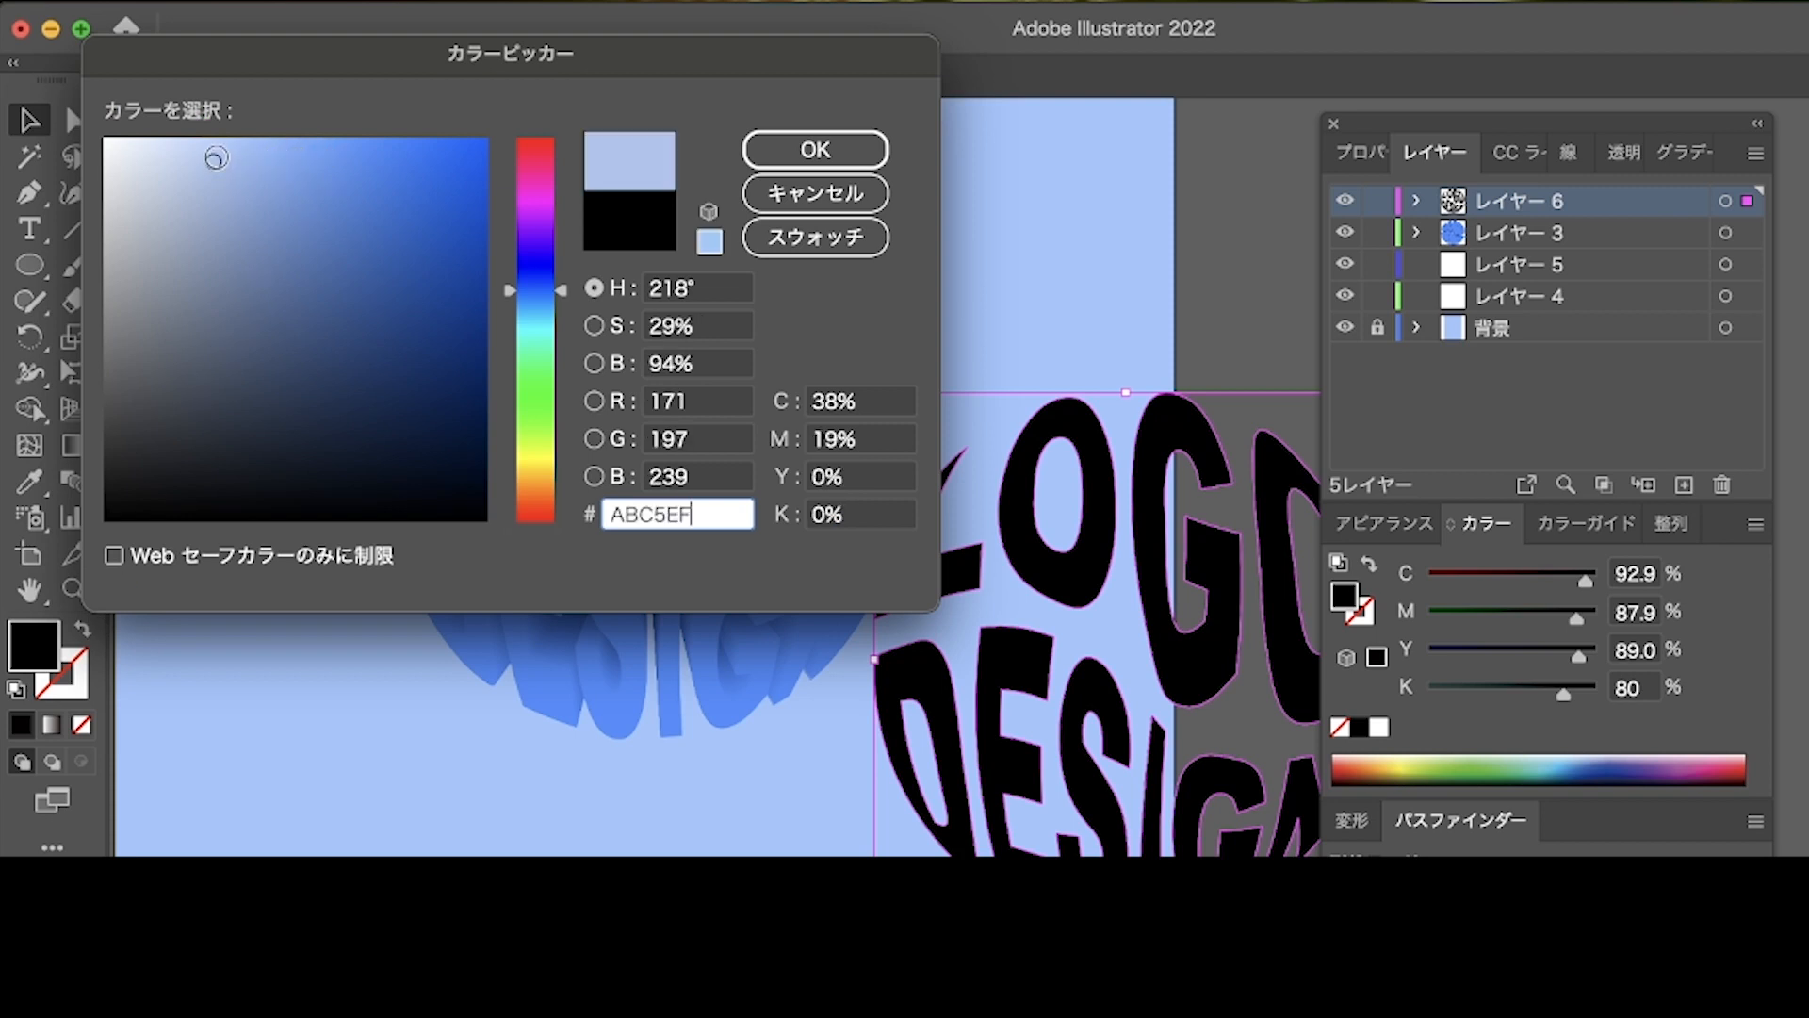
pyautogui.moveTo(216, 159)
pyautogui.mouseDown()
pyautogui.moveTo(213, 126)
pyautogui.moveTo(237, 129)
pyautogui.mouseUp()
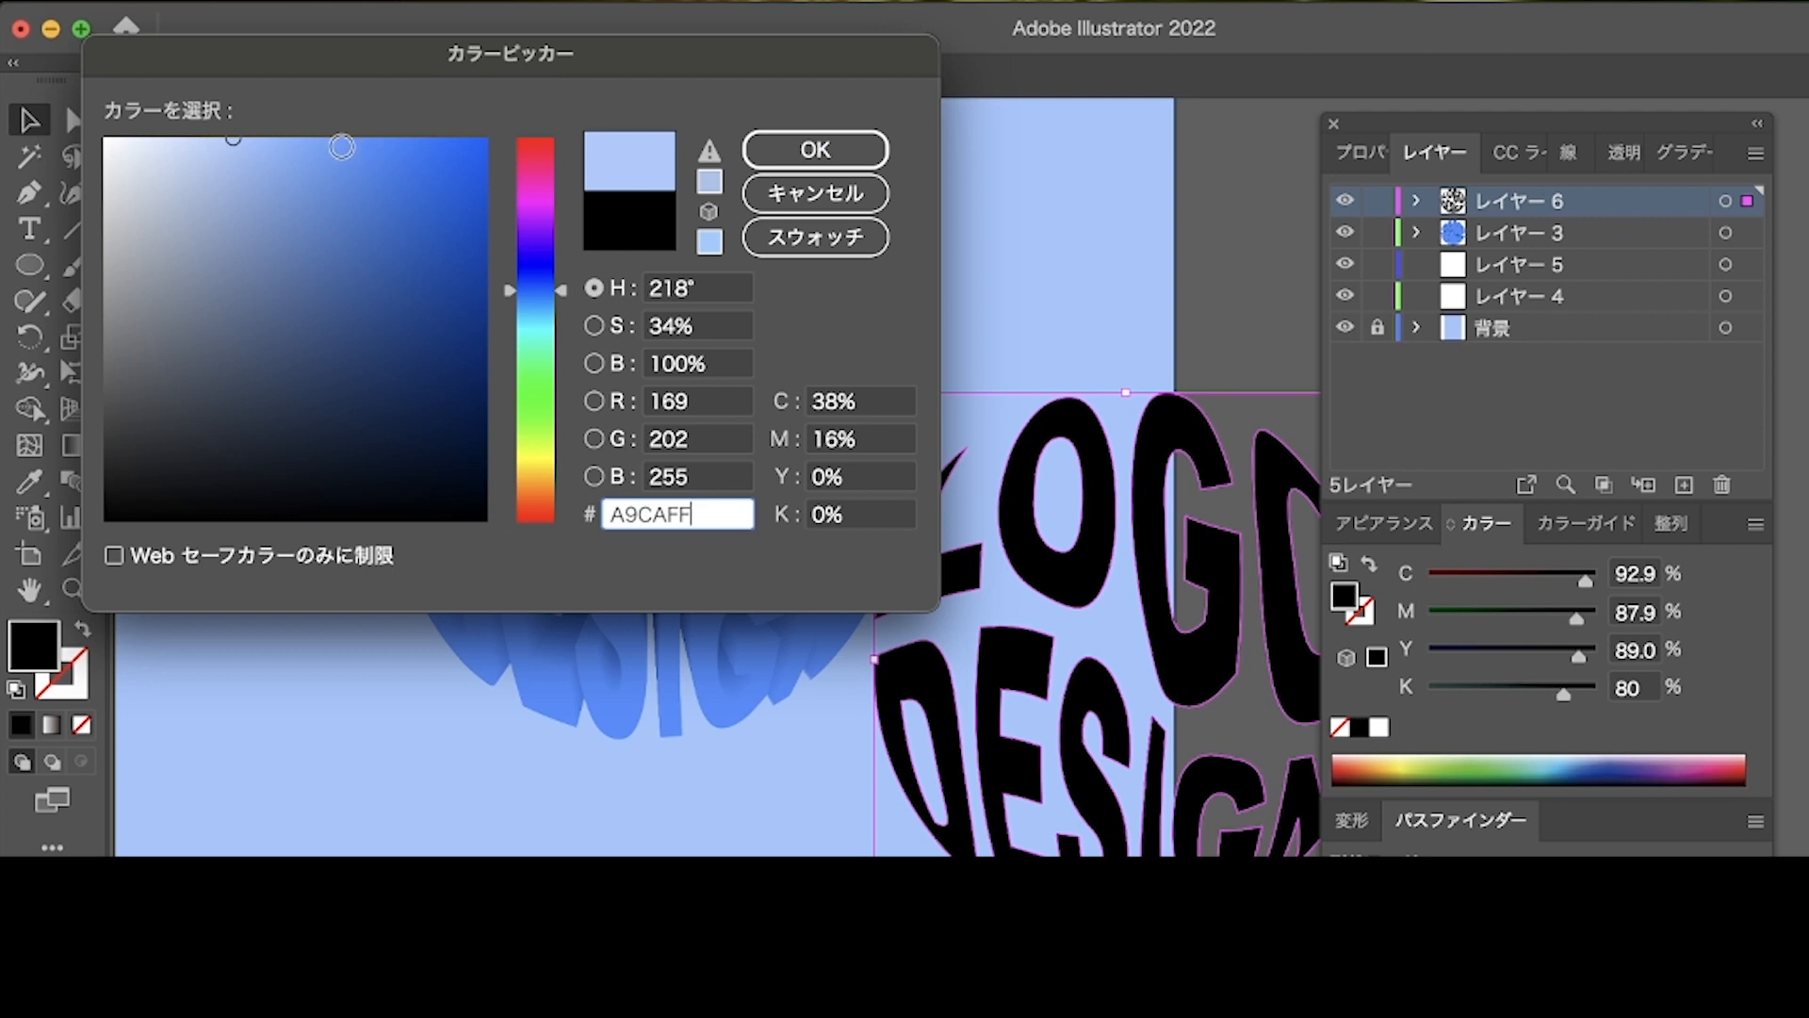
pyautogui.moveTo(342, 146); pyautogui.dragTo(671, 146)
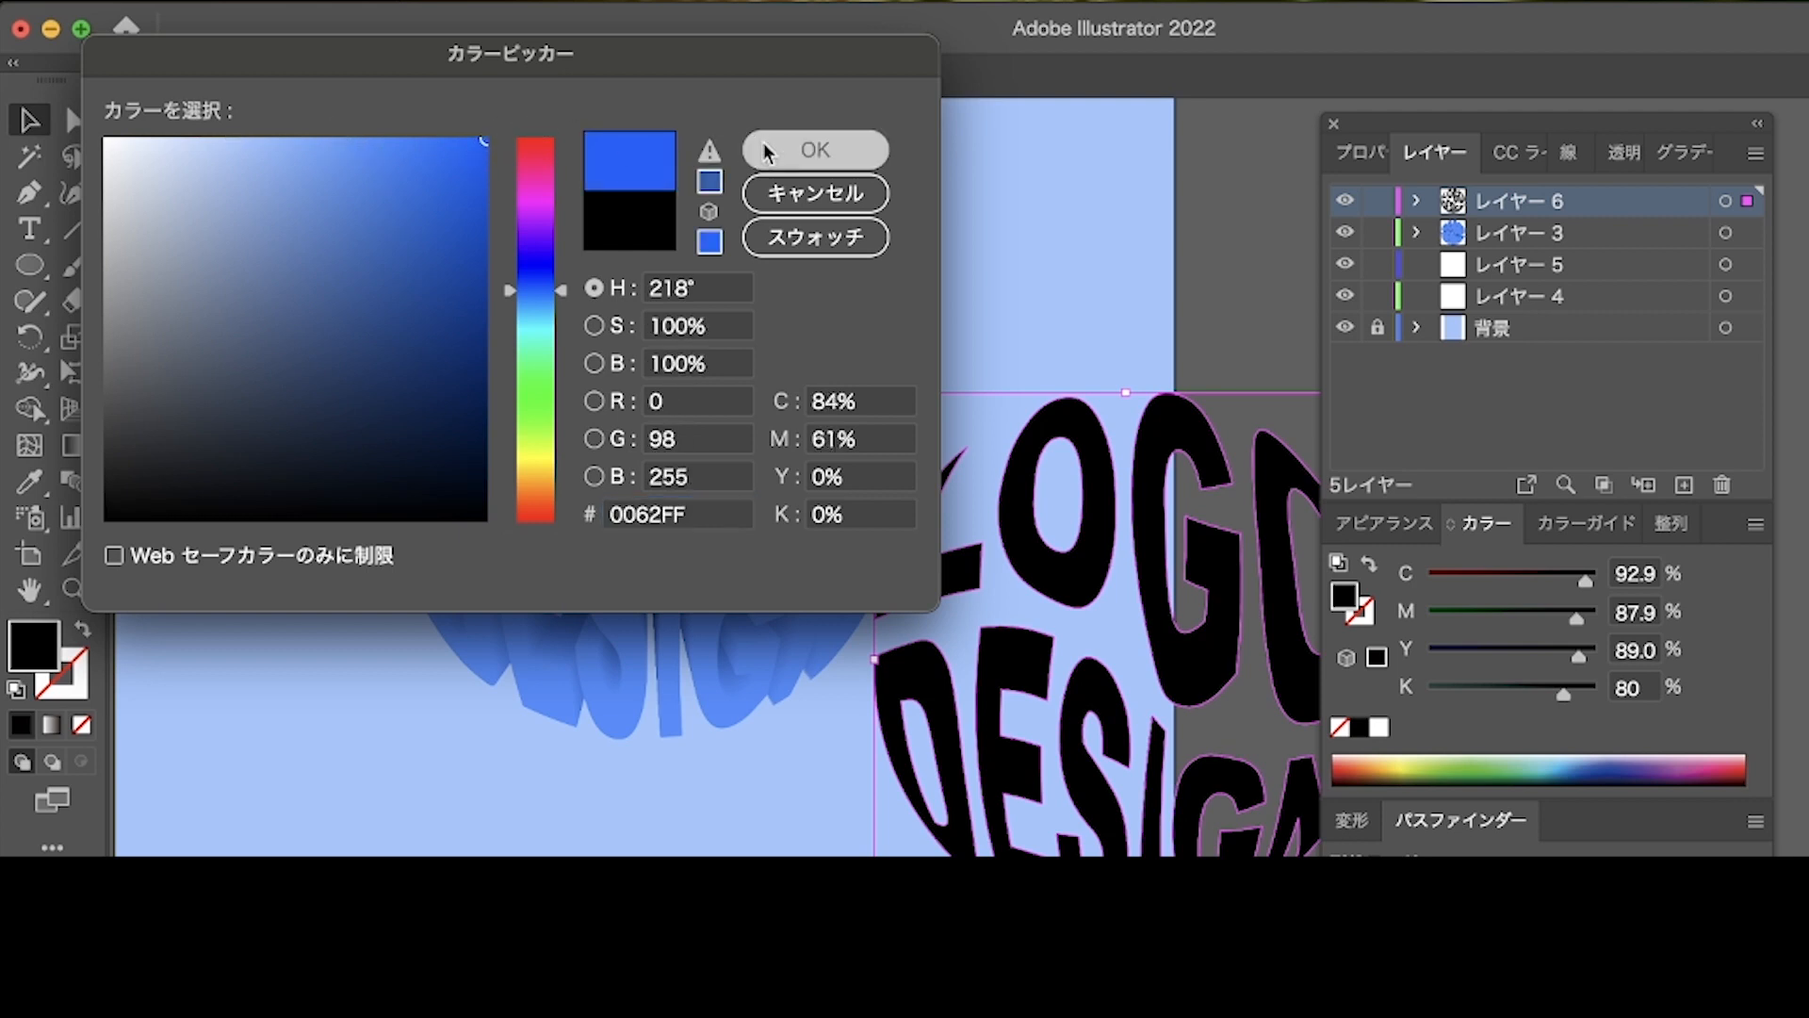
pyautogui.click(765, 151)
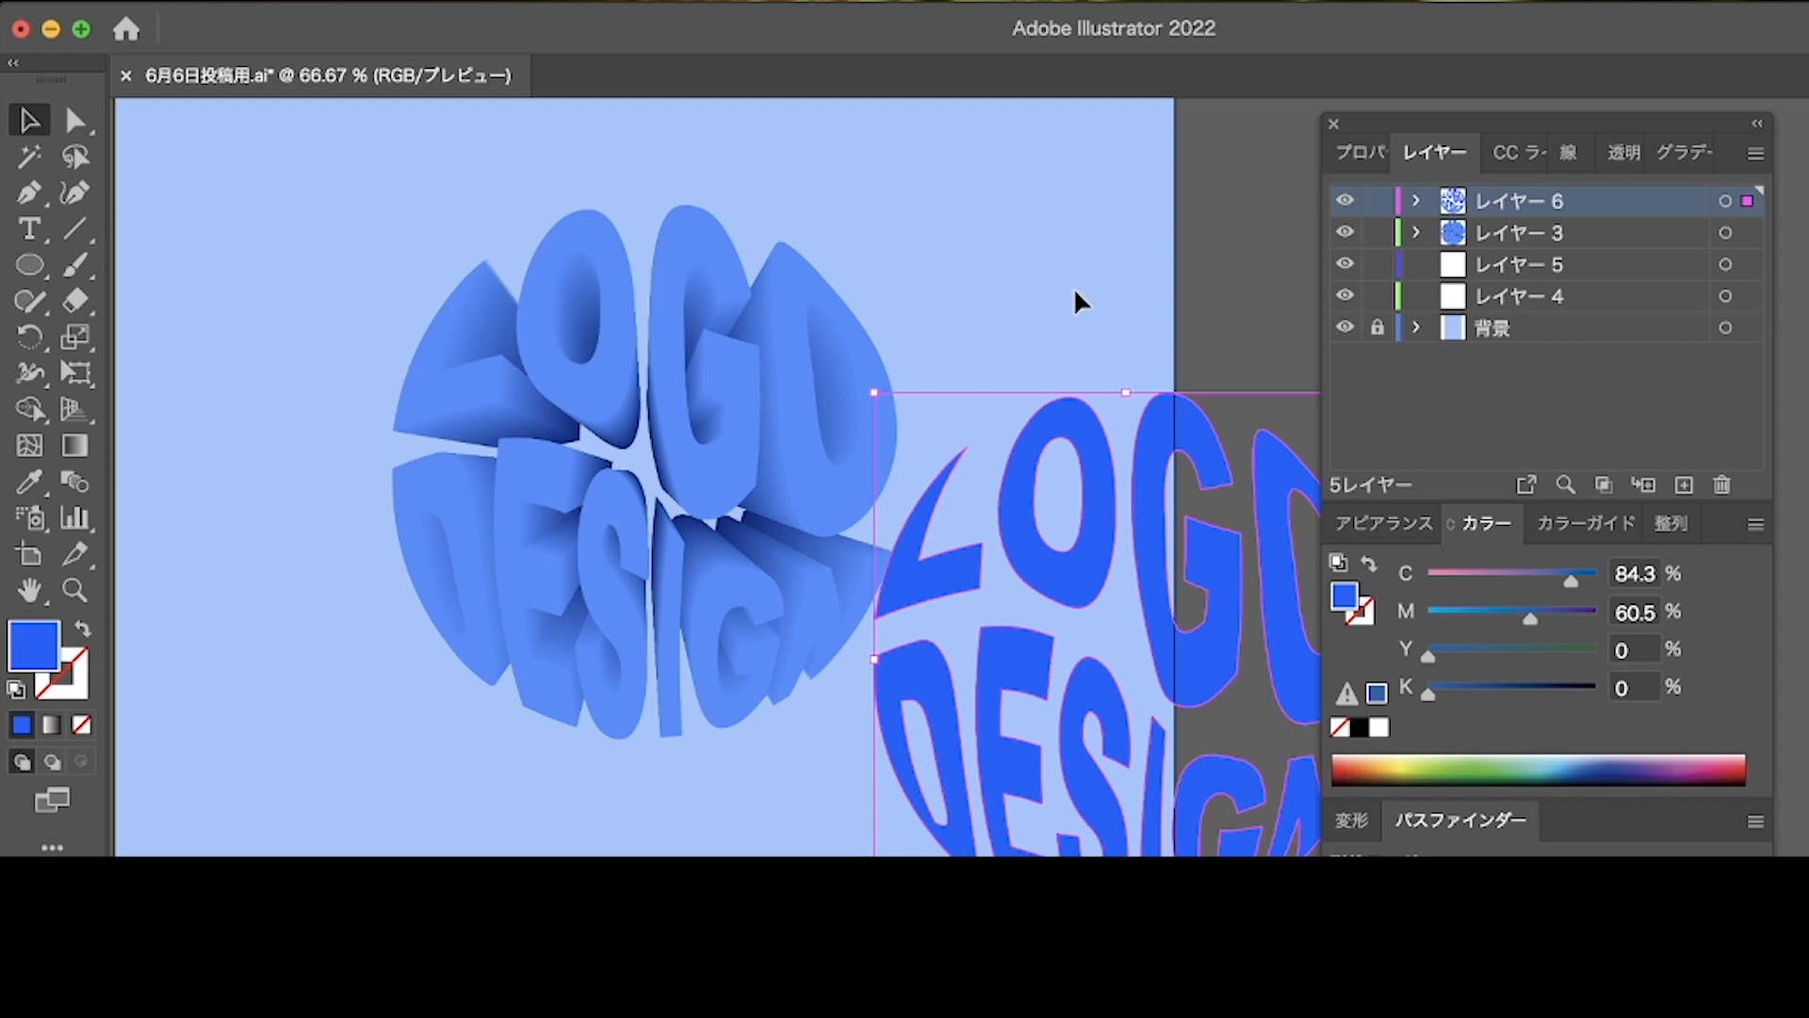
# Center the pasted logo horizontally and vertically on the artboard over the blend and deselect it.
pyautogui.click(1354, 162)
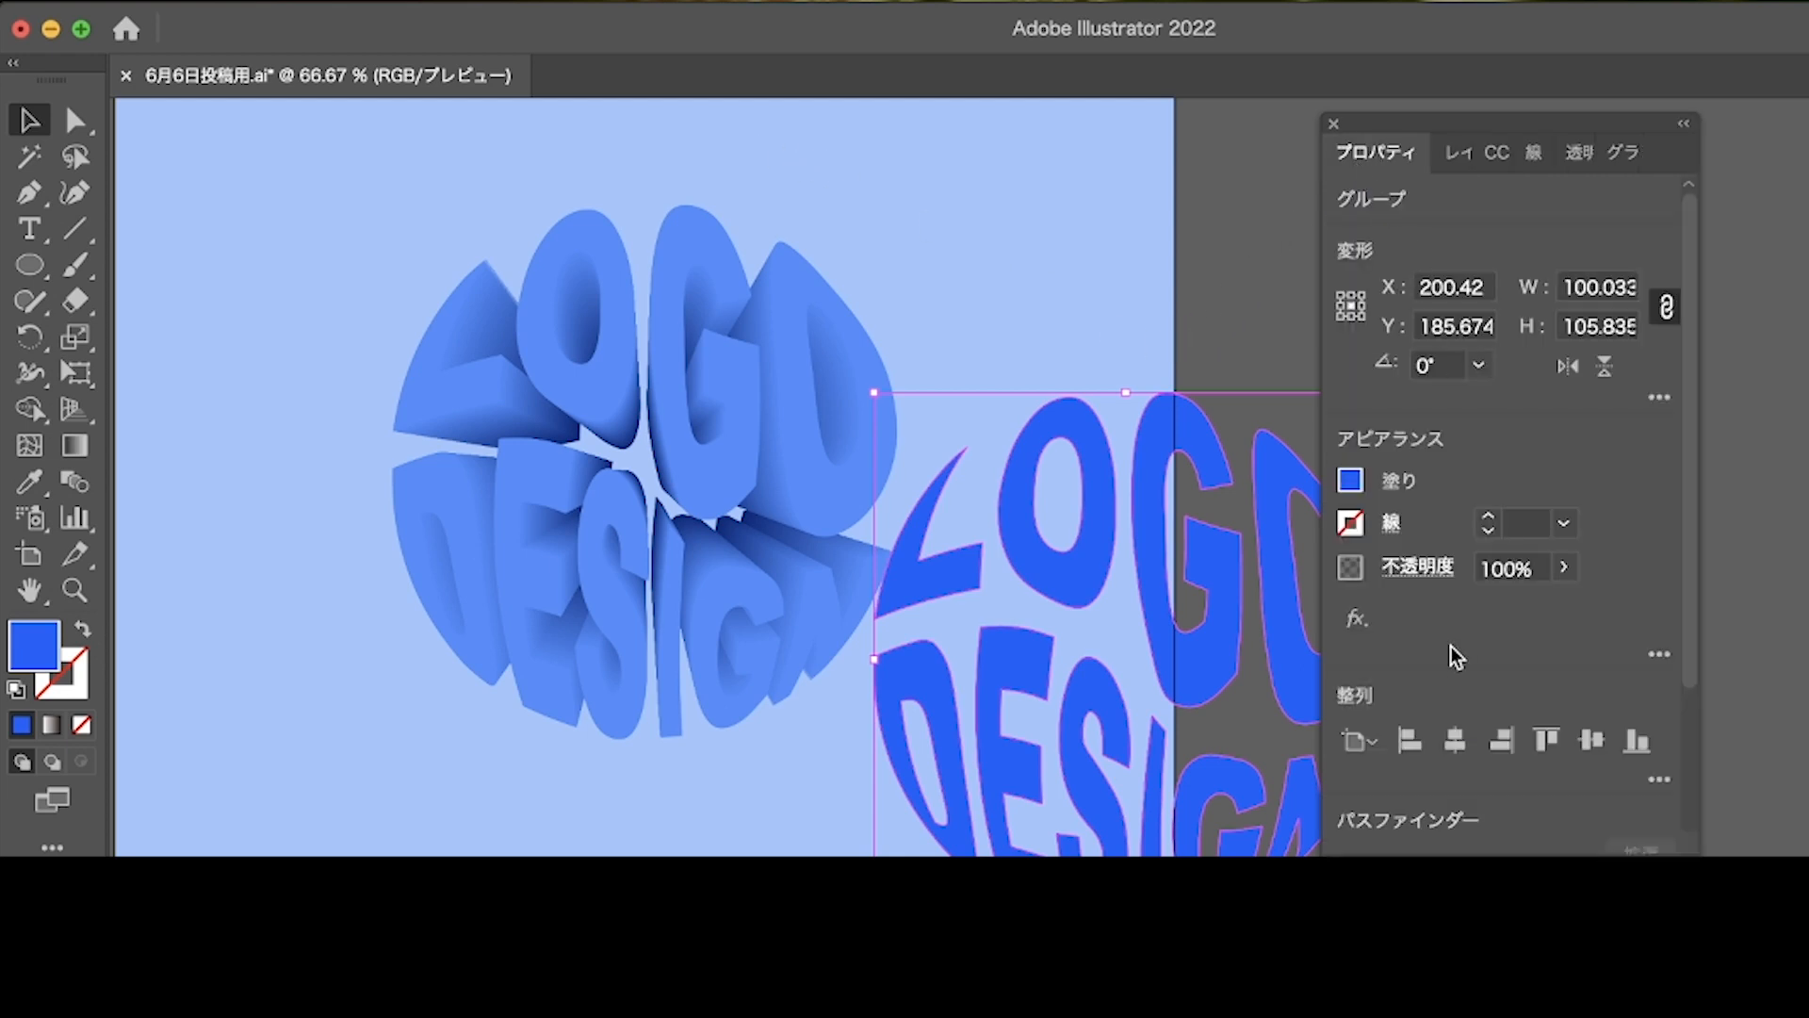
pyautogui.click(1454, 741)
pyautogui.click(1591, 740)
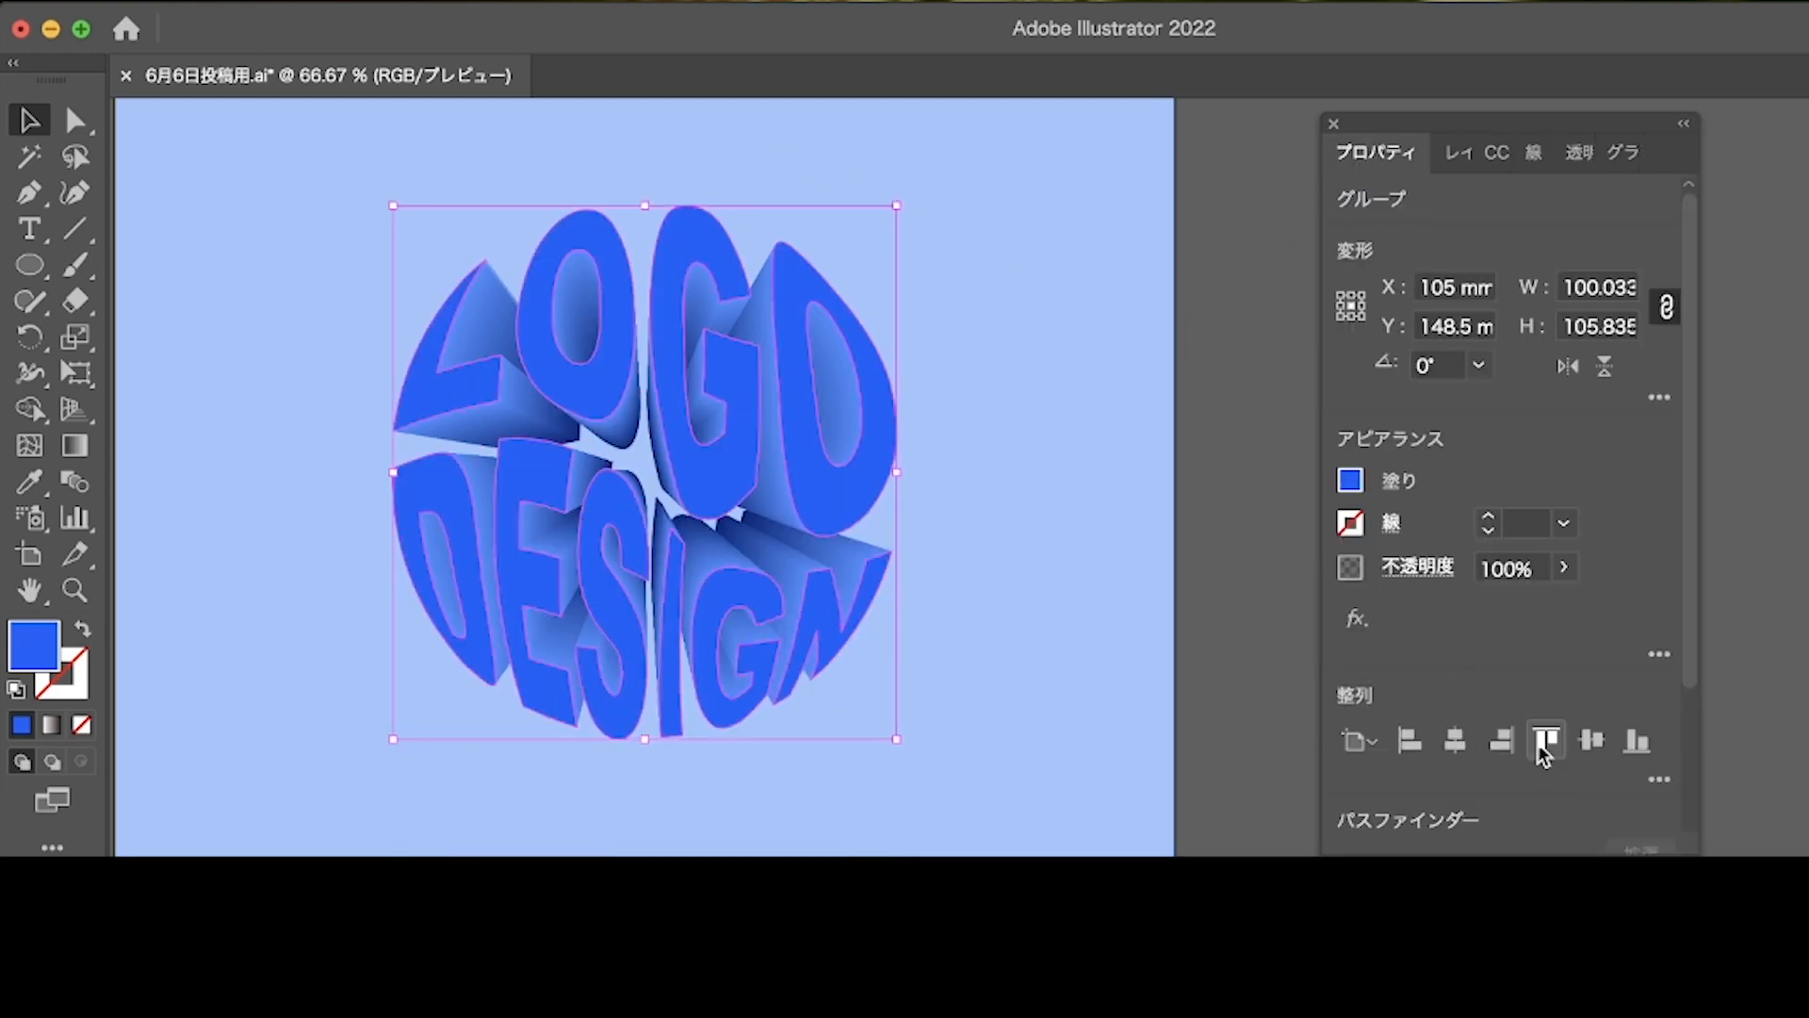
pyautogui.press('super+shift+a')
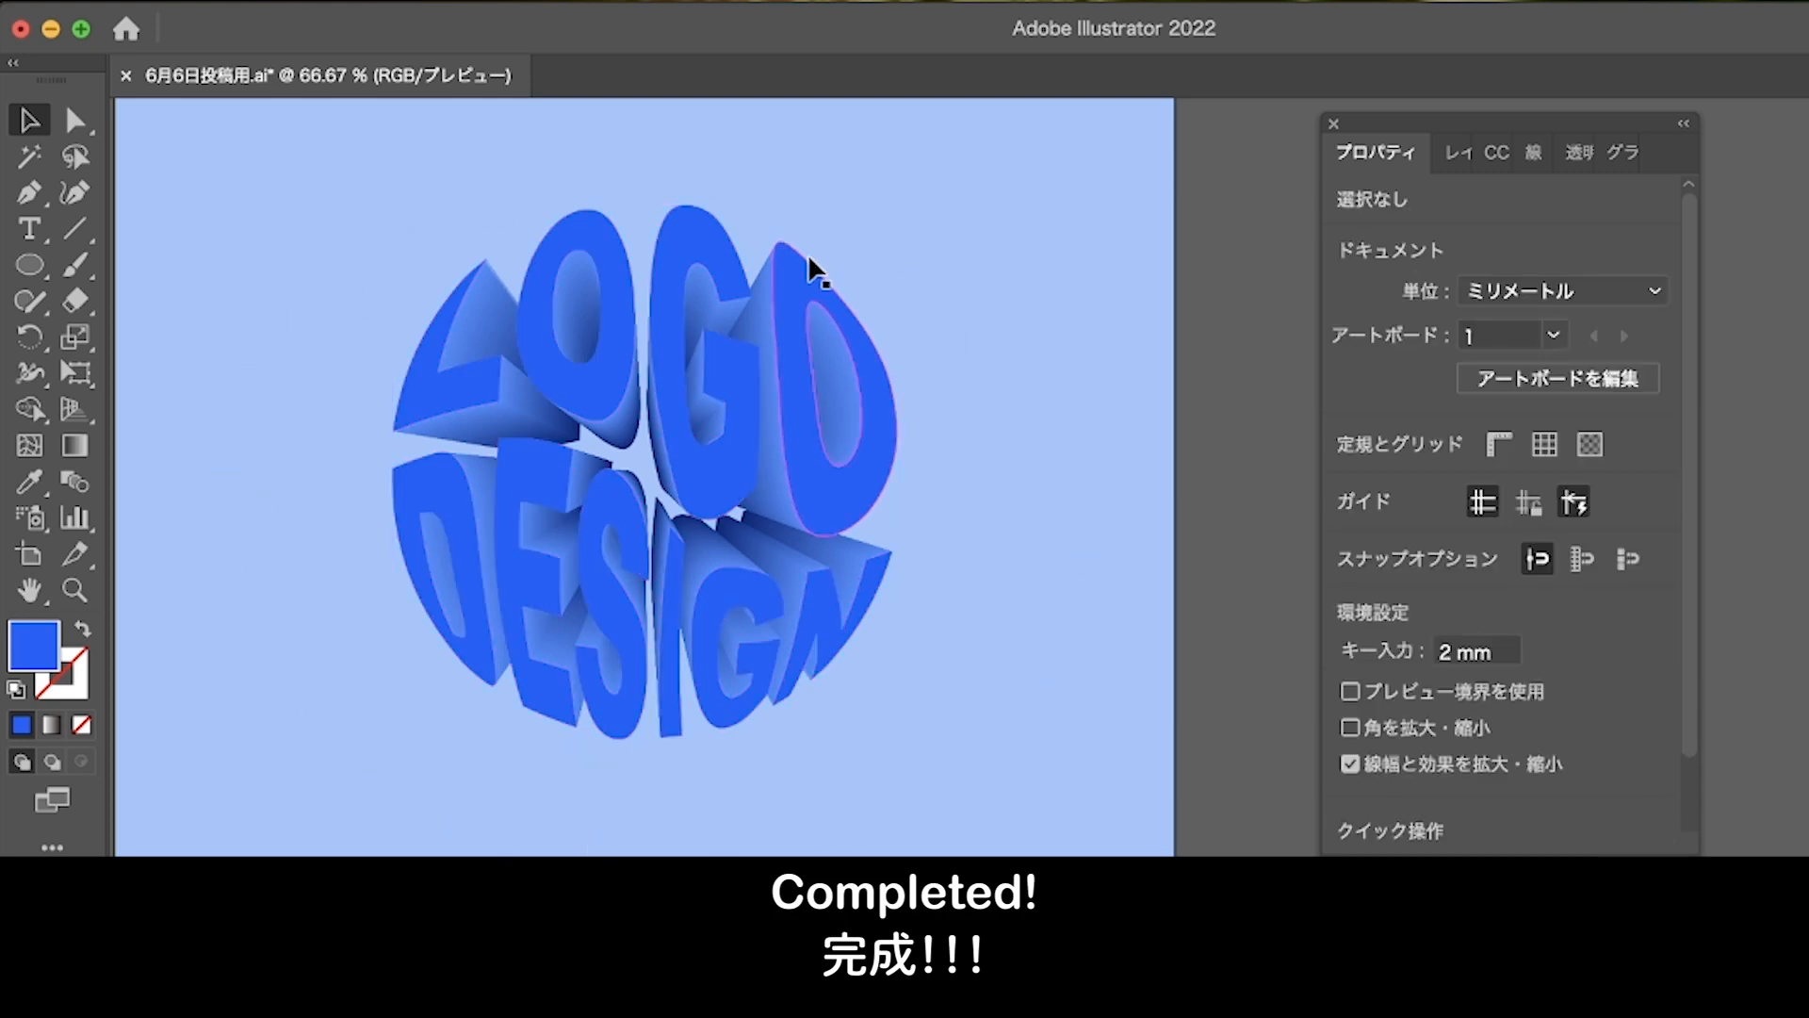
# Shift the hue of the front logo's fill to 201° for sky blue #00AAFF and deselect it.
pyautogui.click(857, 505)
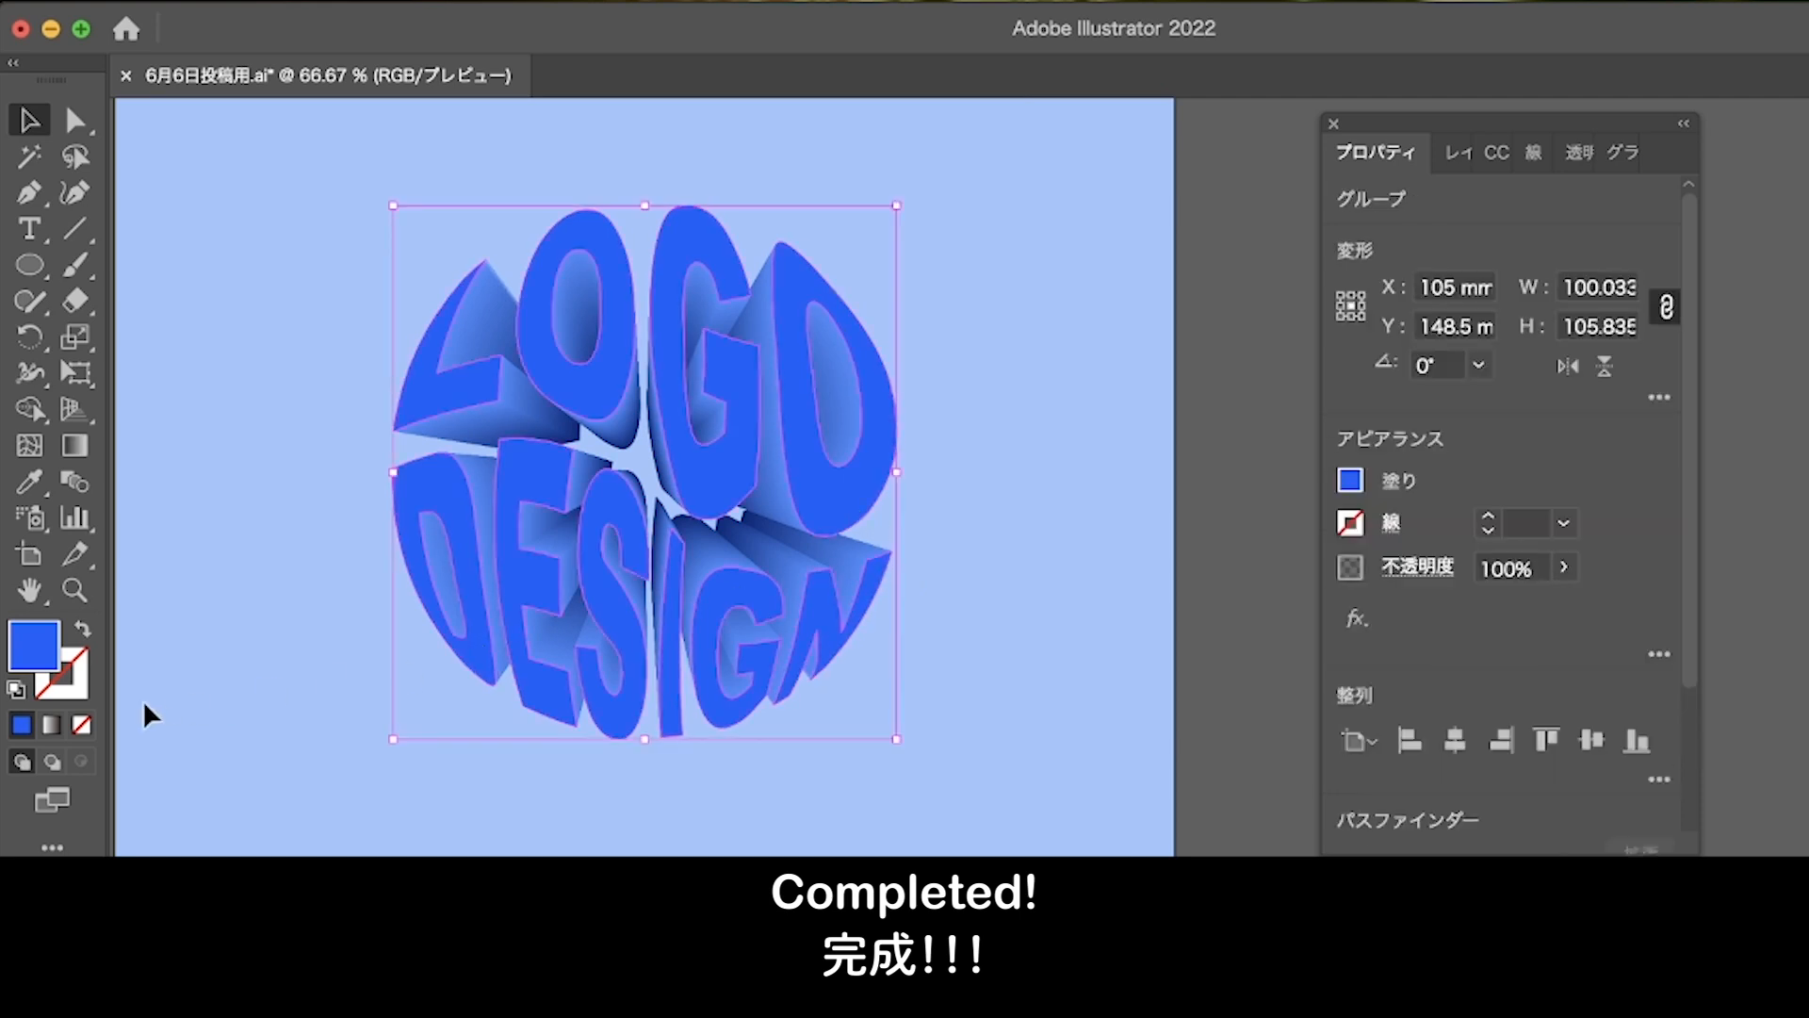
pyautogui.doubleClick(36, 648)
pyautogui.moveTo(532, 311); pyautogui.dragTo(533, 308)
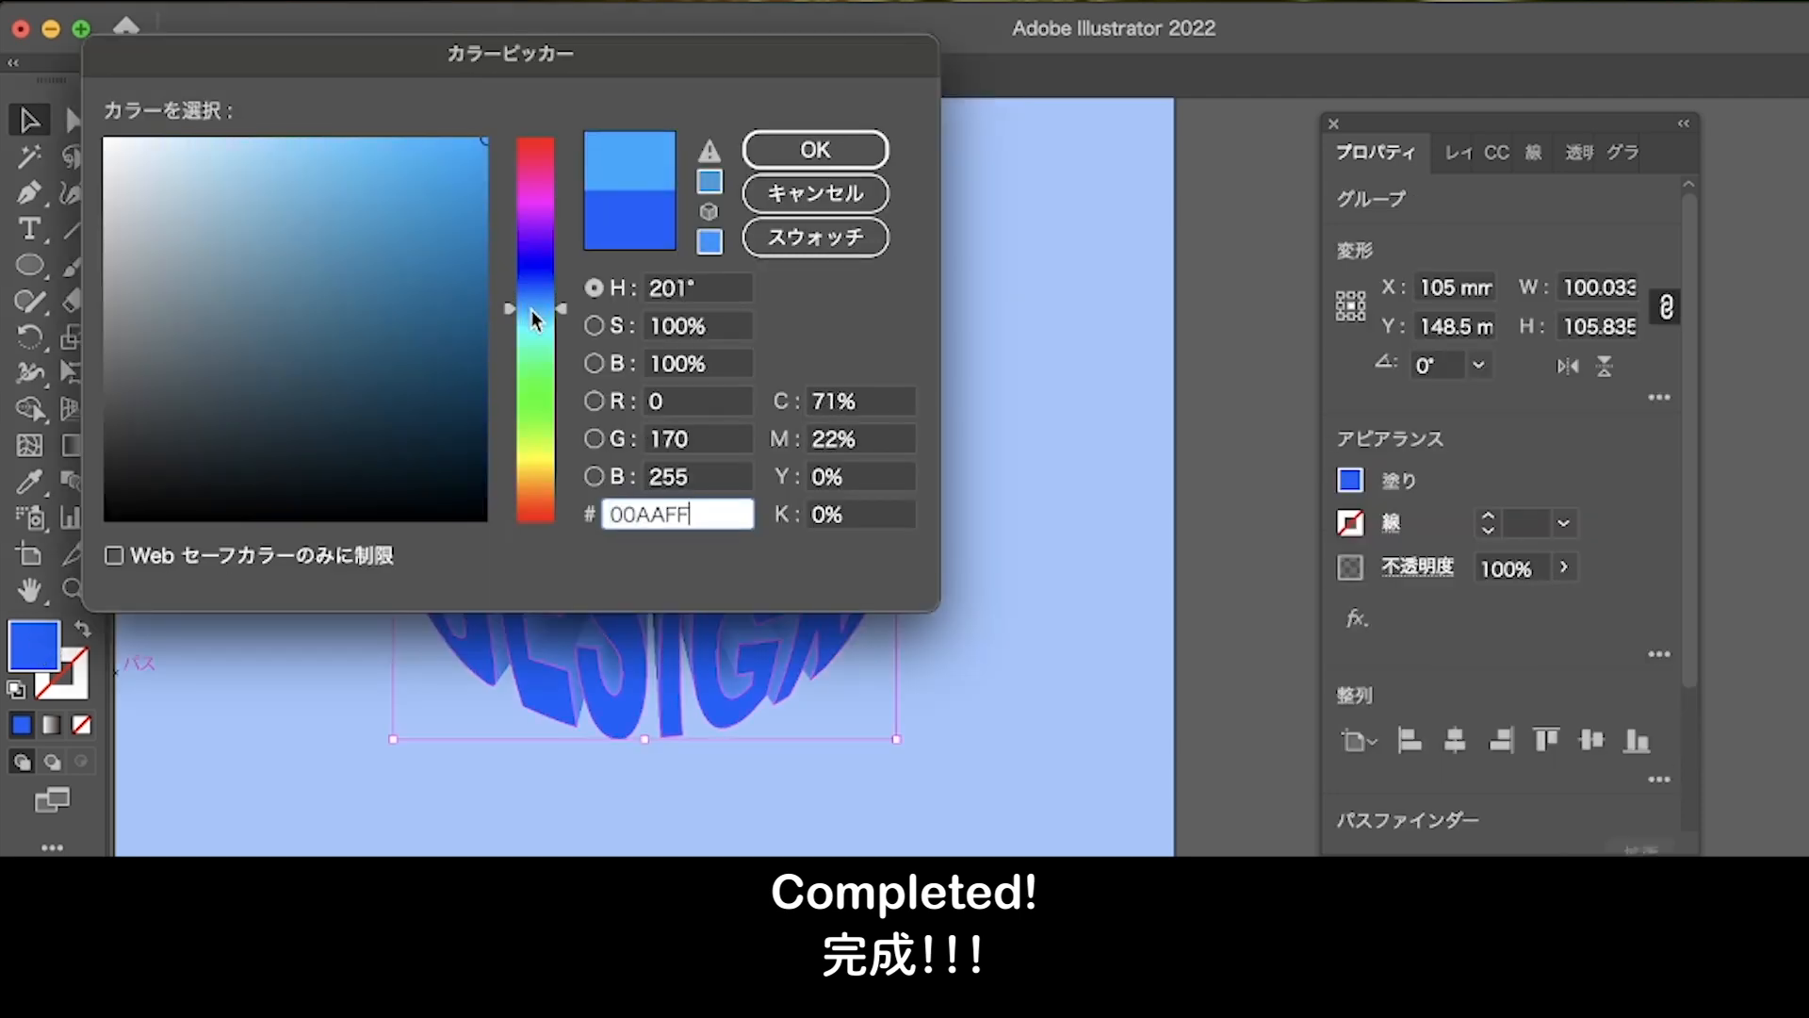
pyautogui.click(867, 147)
pyautogui.click(1010, 229)
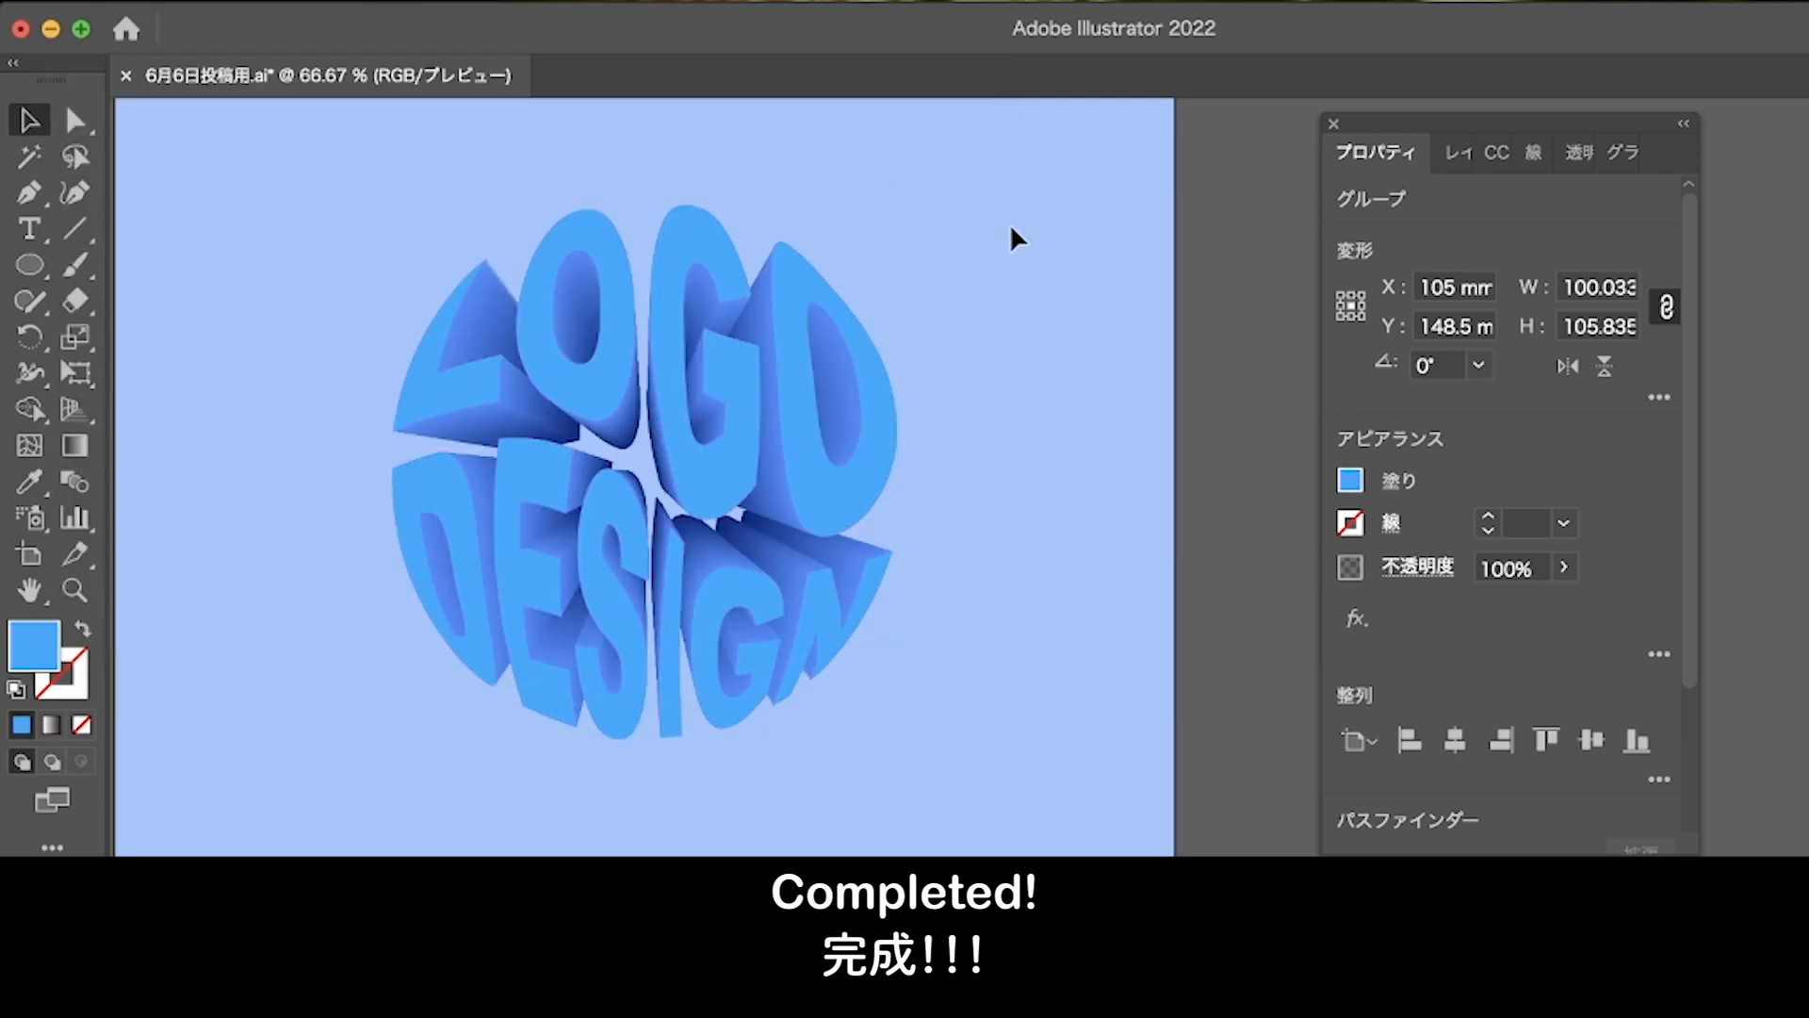